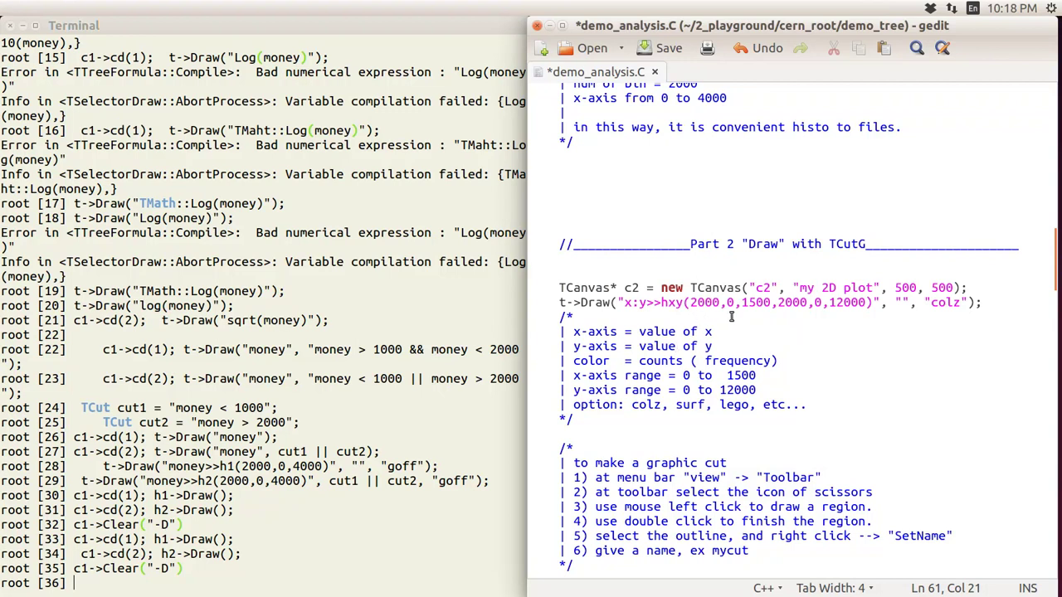
Print the structure of tree t in the ROOT terminal with t->Print()
{"action": "left_click", "coordinate": [366, 558]}
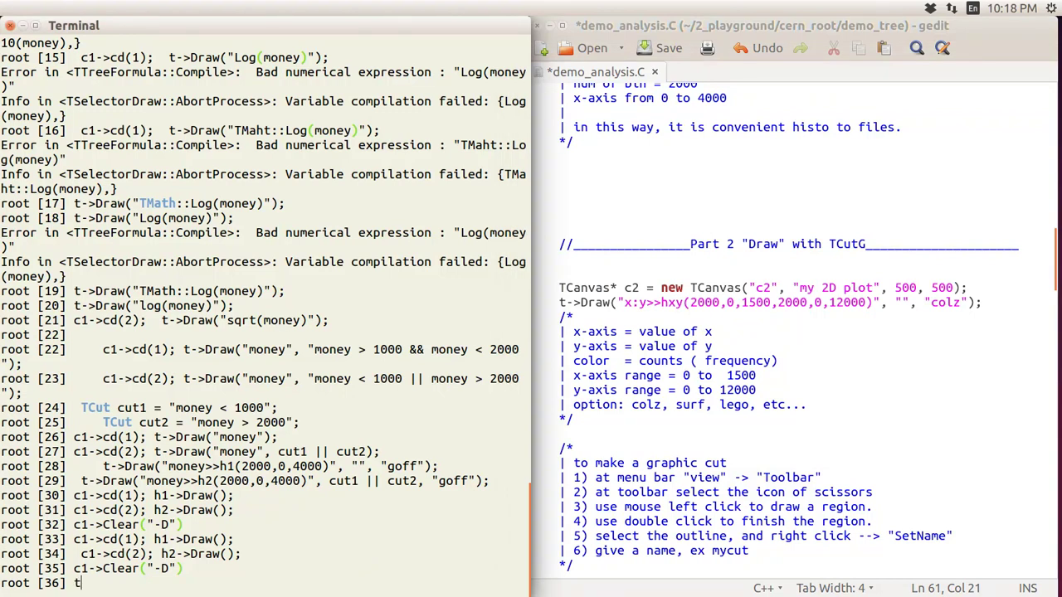
{"action": "type", "text": "Prin()"}
{"action": "type", "text": "t"}
{"action": "key", "text": "Return"}
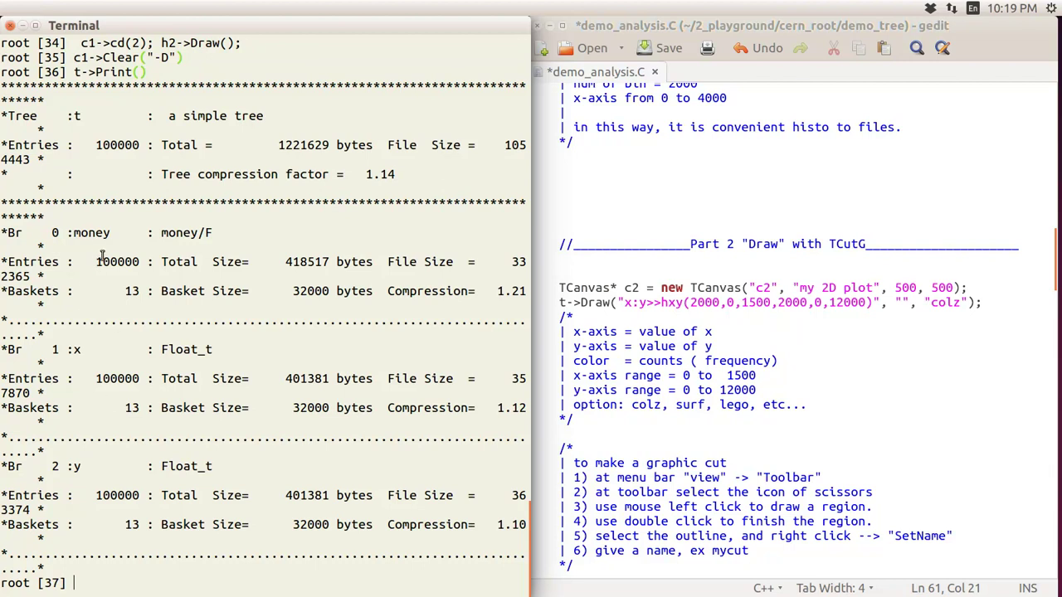
List the tree's first entries with t->Scan("money:x:y"), and quit the listing after the first page
{"action": "key", "text": "Up"}
{"action": "key", "text": "BackSpace"}
{"action": "key", "text": "BackSpace"}
{"action": "key", "text": "BackSpace"}
{"action": "key", "text": "BackSpace"}
{"action": "key", "text": "BackSpace"}
{"action": "key", "text": "BackSpace"}
{"action": "key", "text": "BackSpace"}
{"action": "type", "text": "Scan(\"money:x"}
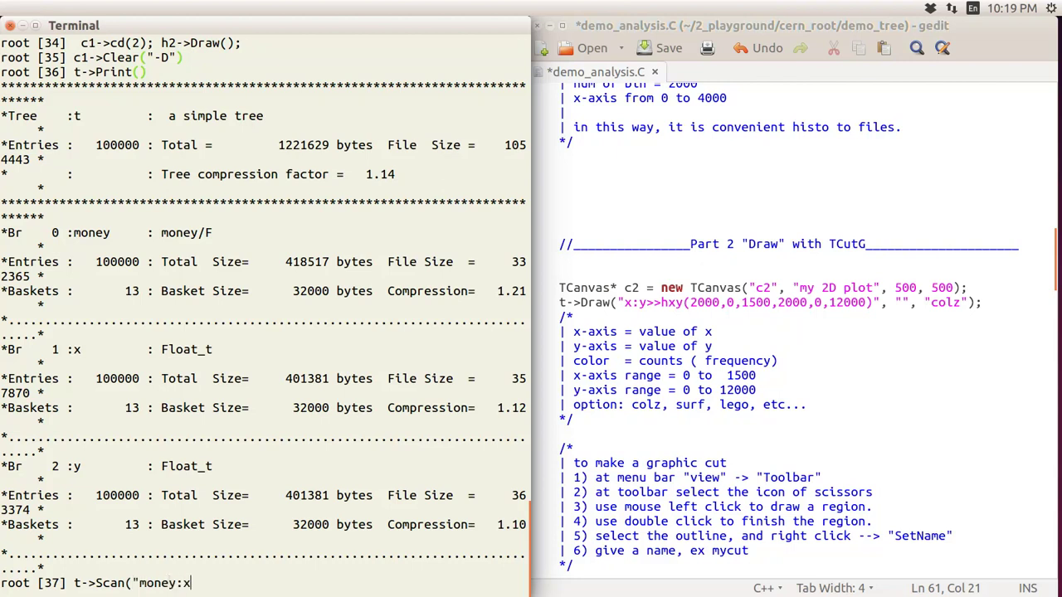
{"action": "type", "text": ":y\")"}
{"action": "key", "text": "Return"}
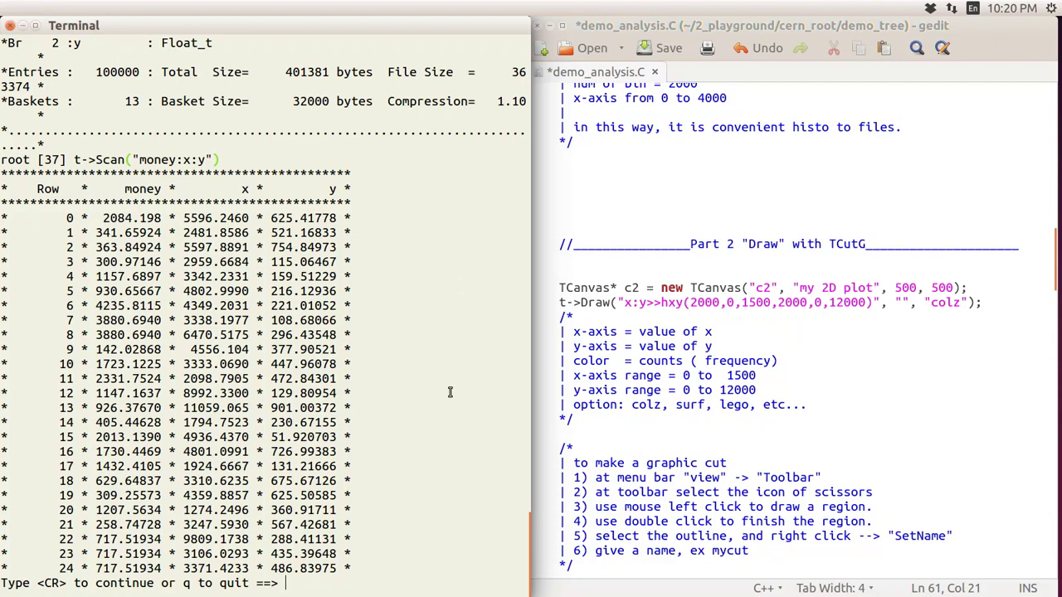
{"action": "type", "text": "q"}
{"action": "key", "text": "Return"}
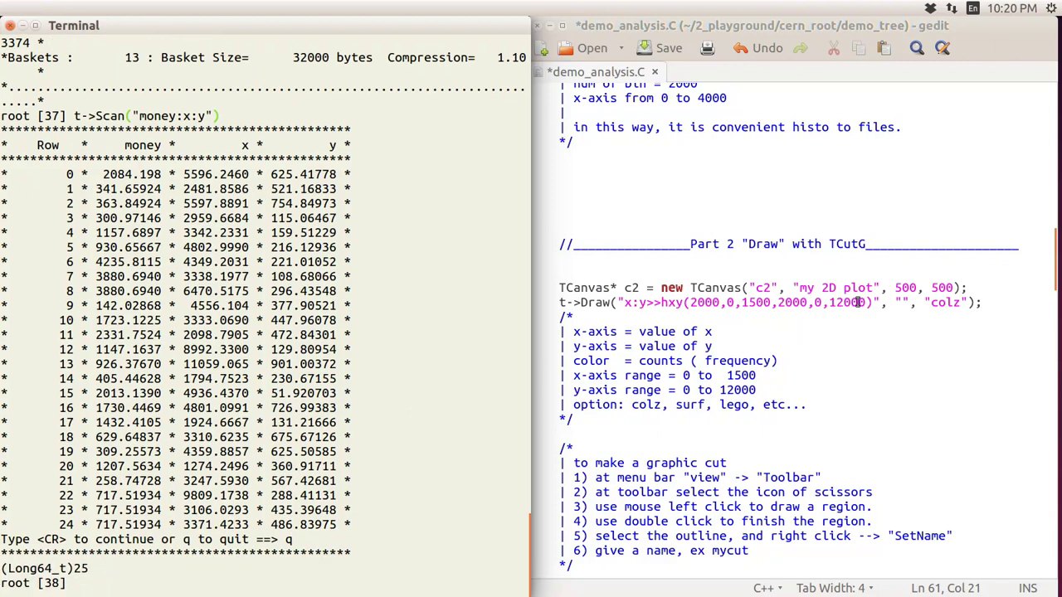
Copy the TCanvas c2 line from the demo_analysis.C script and run it in ROOT to create the 500 by 500 "my 2D plot" canvas
{"action": "left_click", "coordinate": [560, 288]}
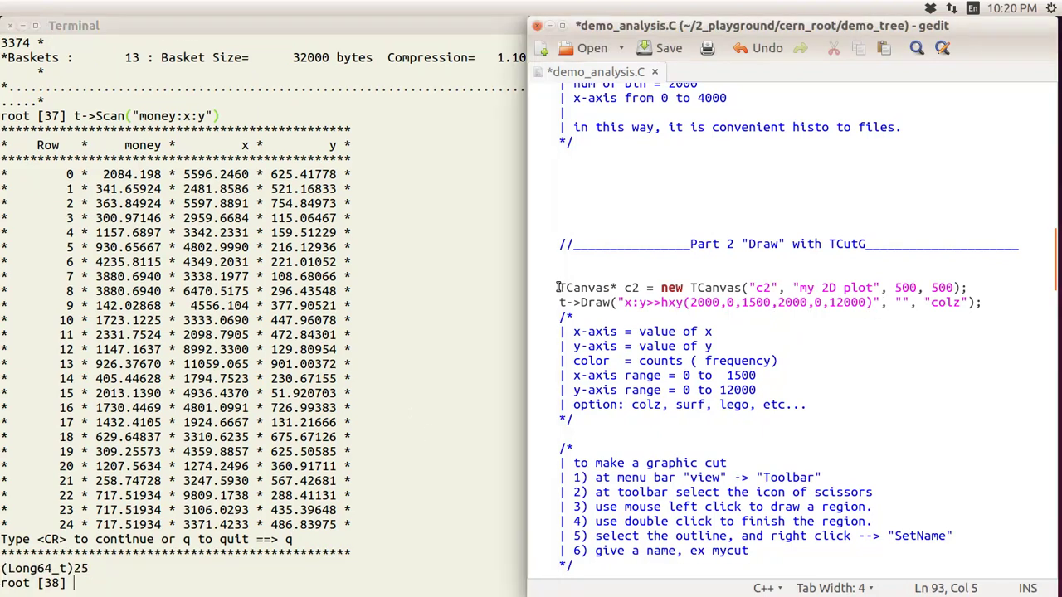
{"action": "key", "text": "shift+End"}
{"action": "key", "text": "ctrl+c"}
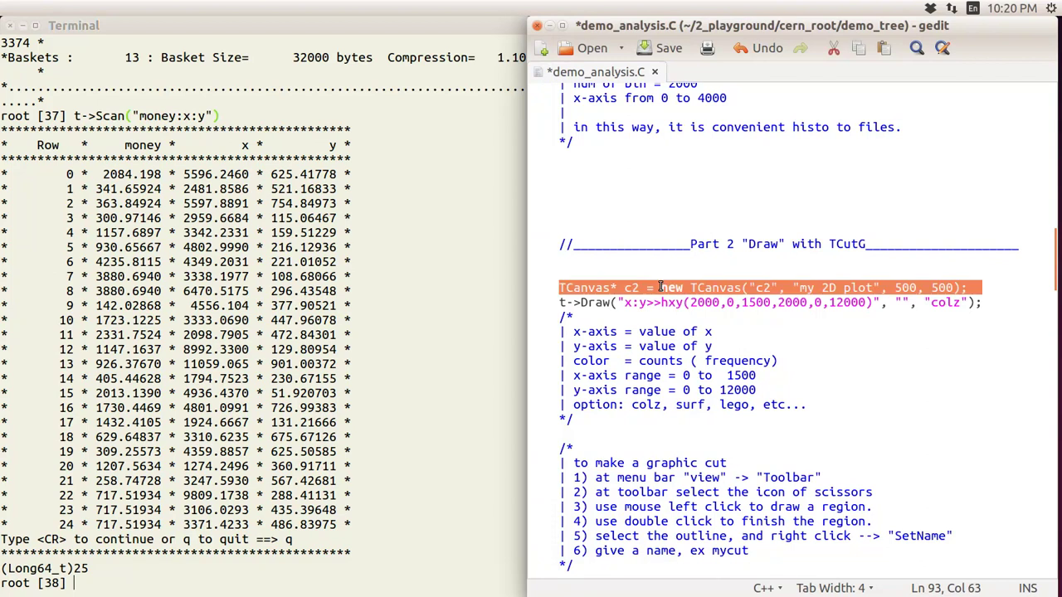
{"action": "right_click", "coordinate": [305, 578]}
{"action": "left_click", "coordinate": [346, 525]}
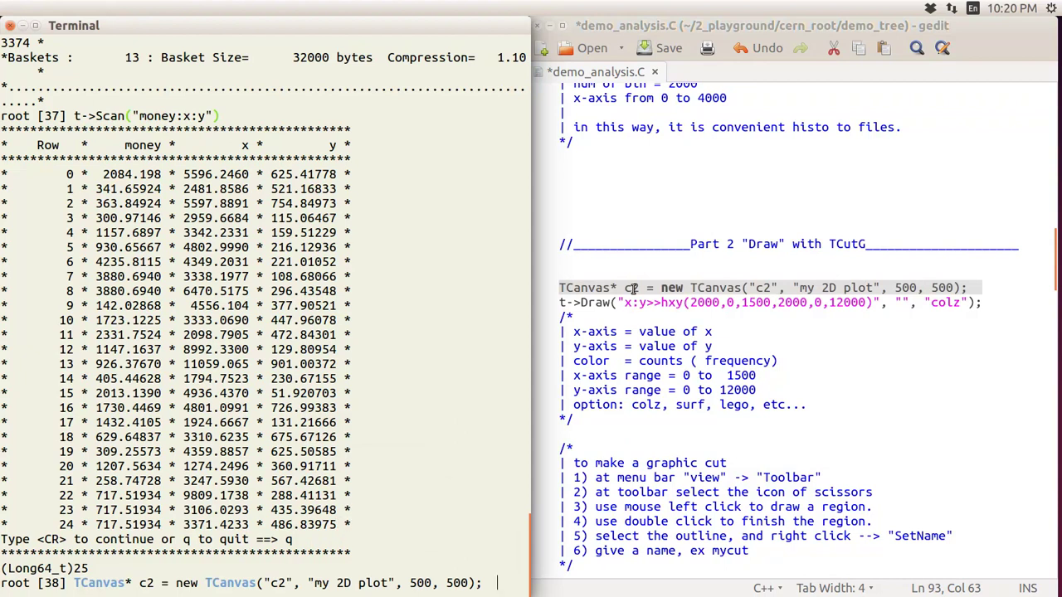
{"action": "left_click", "coordinate": [778, 288]}
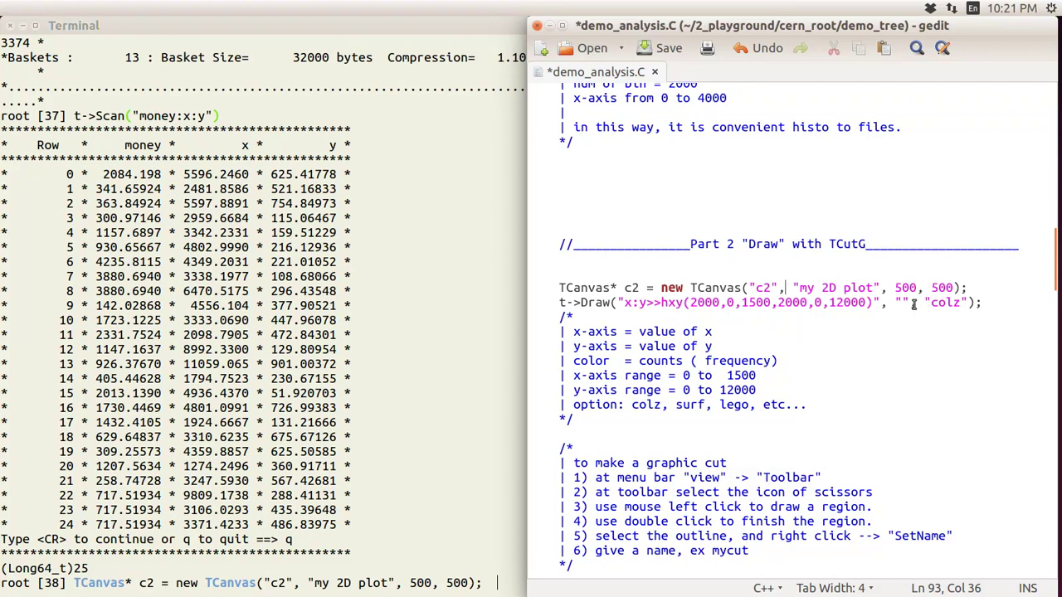
{"action": "left_click", "coordinate": [475, 504]}
{"action": "key", "text": "Return"}
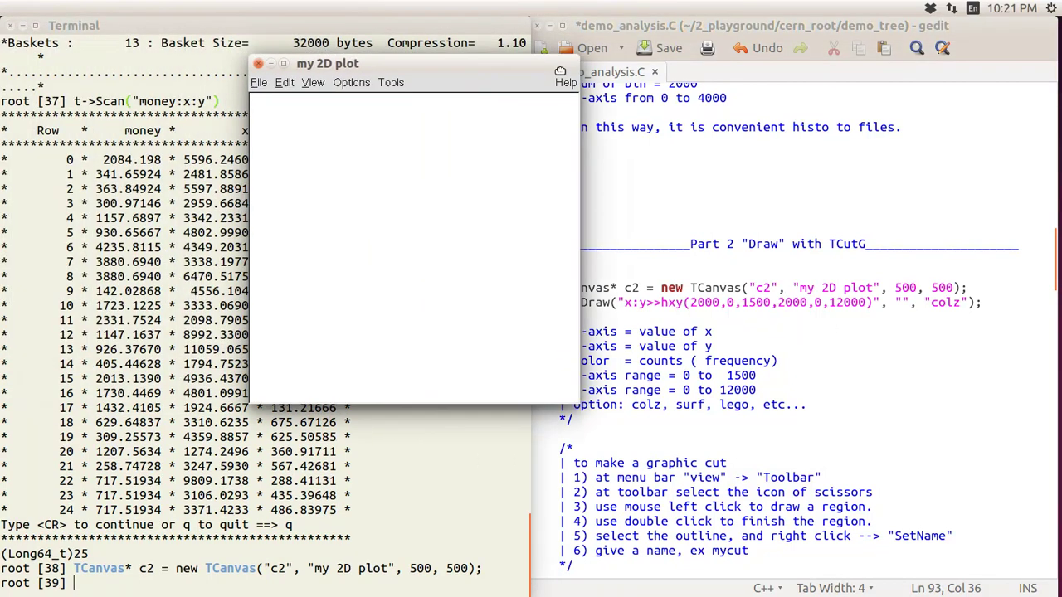
Examine the arguments of the script's 2D t->Draw line: the y binning and range, the empty selection and the colz option
{"action": "left_click", "coordinate": [706, 310]}
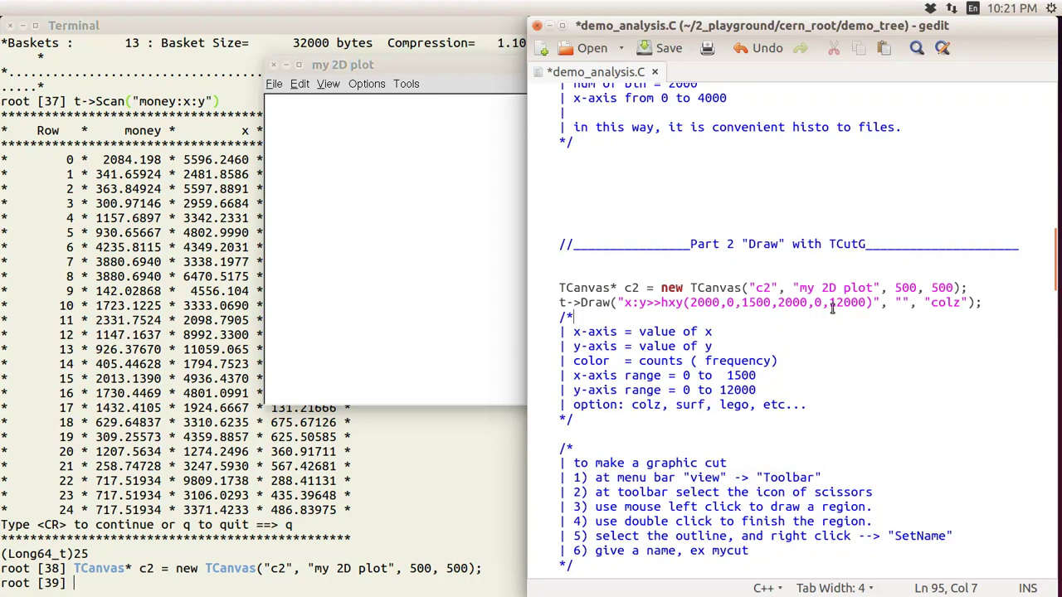
{"action": "left_click", "coordinate": [781, 303]}
{"action": "left_click_drag", "start_coordinate": [777, 304], "coordinate": [866, 304]}
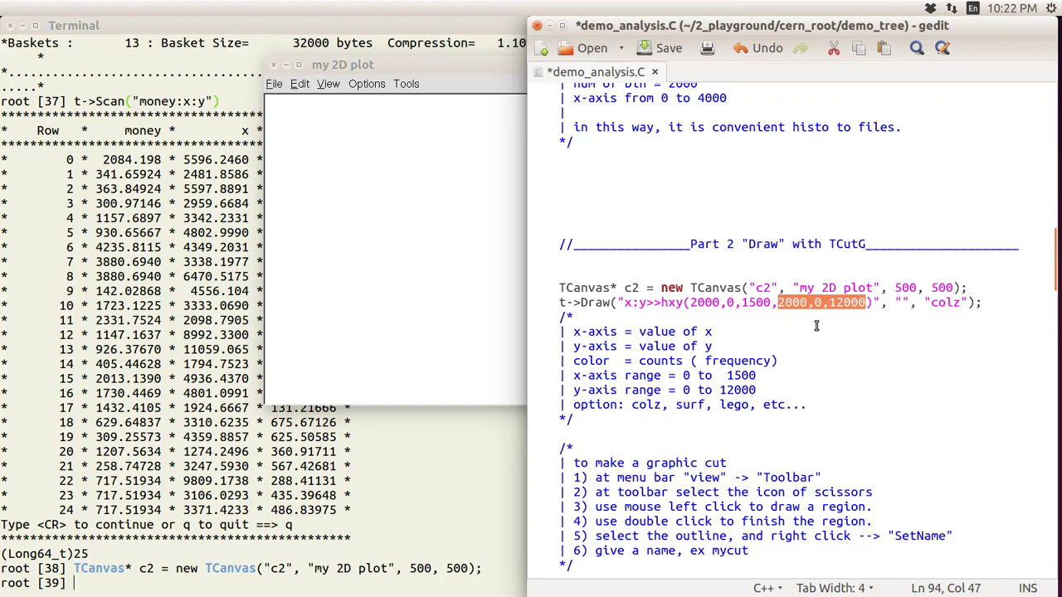
{"action": "left_click", "coordinate": [869, 314]}
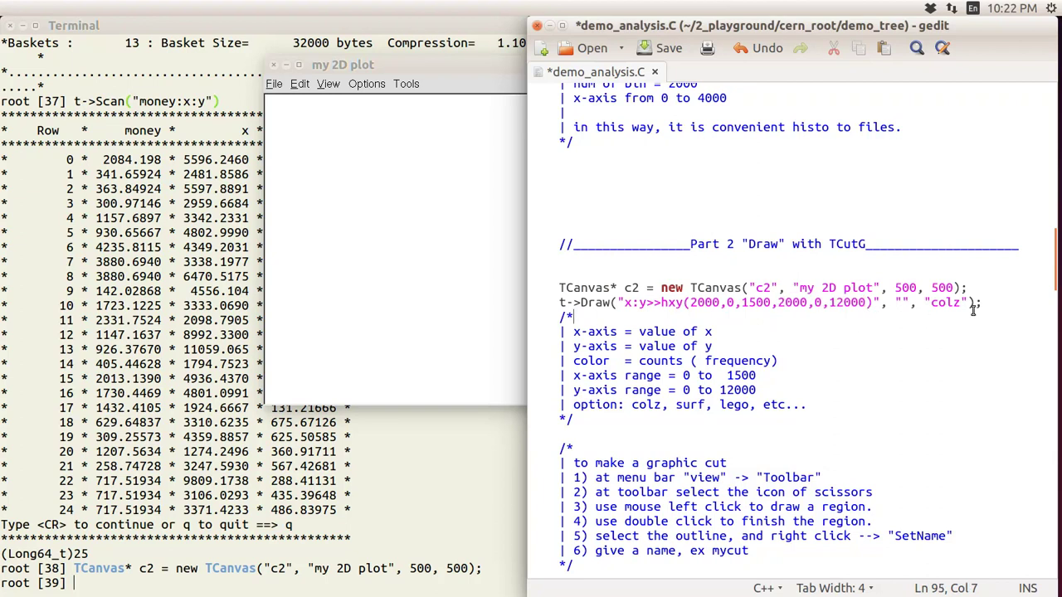
{"action": "mouse_move", "coordinate": [986, 304]}
{"action": "left_mouse_down"}
{"action": "mouse_move", "coordinate": [560, 274]}
{"action": "mouse_move", "coordinate": [572, 305]}
{"action": "mouse_move", "coordinate": [560, 307]}
{"action": "left_mouse_up"}
{"action": "key", "text": "ctrl+c"}
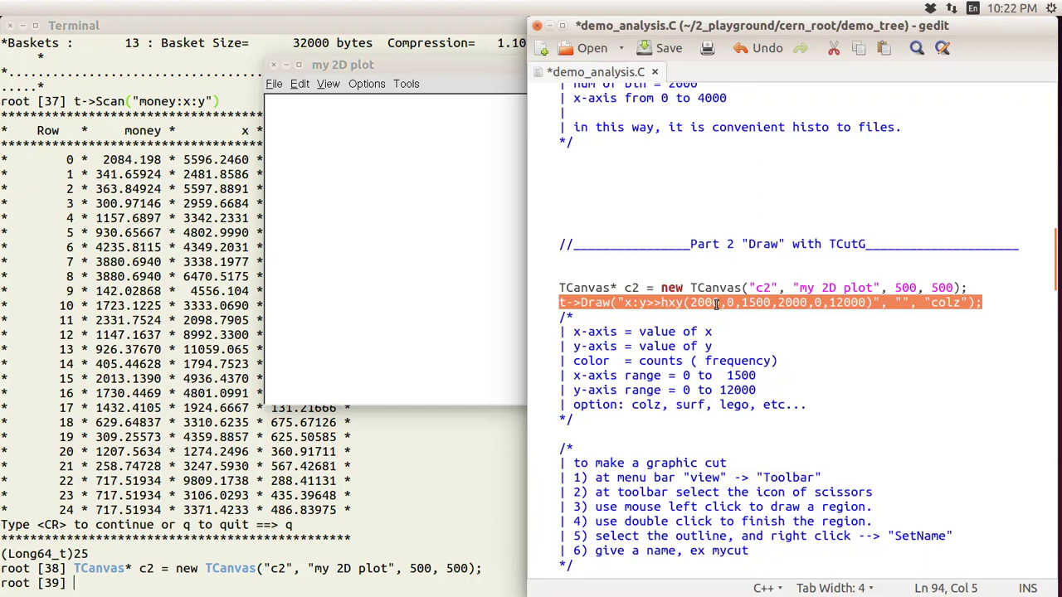
{"action": "left_click", "coordinate": [898, 324]}
{"action": "left_click_drag", "start_coordinate": [909, 302], "coordinate": [895, 302]}
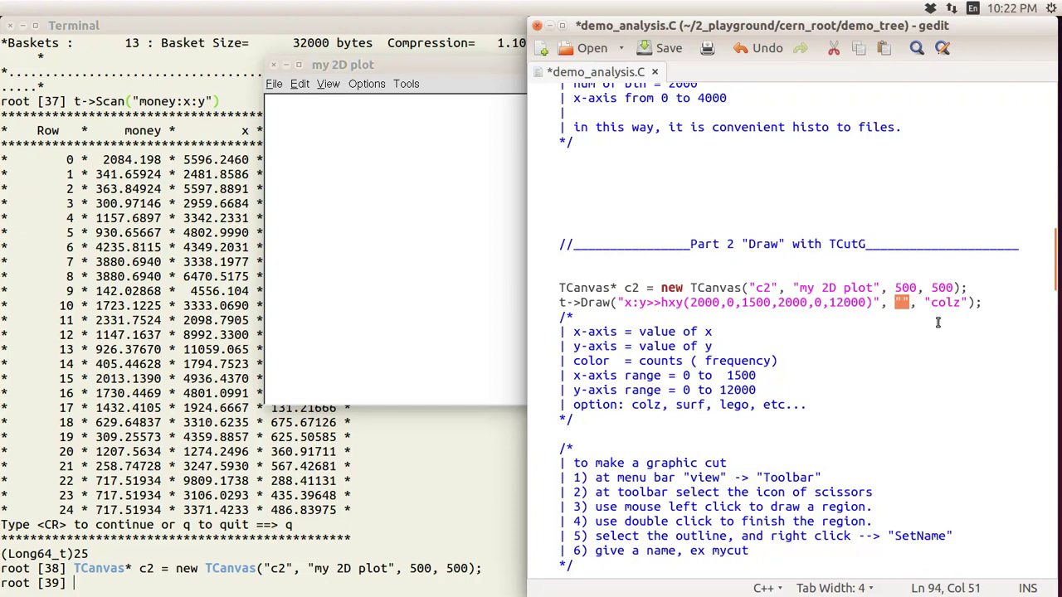
{"action": "left_click_drag", "start_coordinate": [983, 302], "coordinate": [931, 302]}
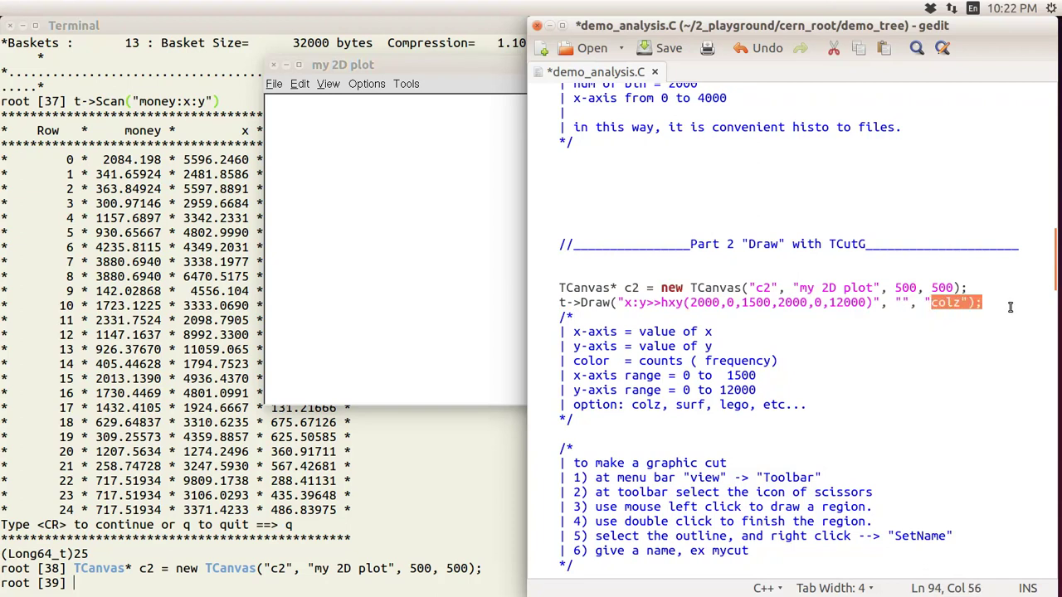
Run the script's t->Draw("x:y>>hxy(2000,0,1500,2000,0,12000)", "", "colz") line in ROOT and bring the plot window into view
{"action": "left_click", "coordinate": [983, 303]}
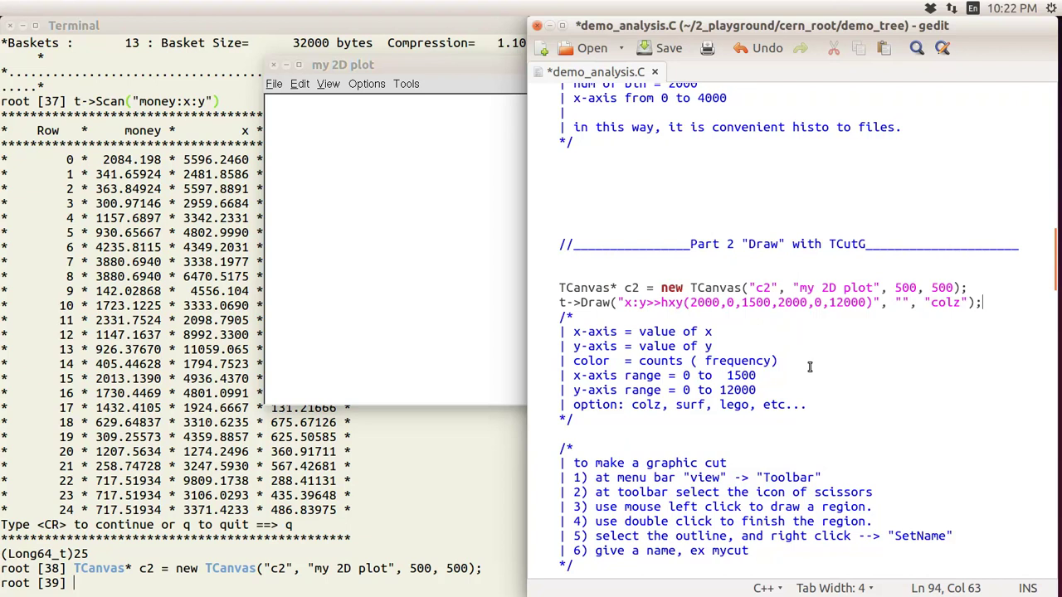
{"action": "left_click", "coordinate": [543, 302], "text": "shift"}
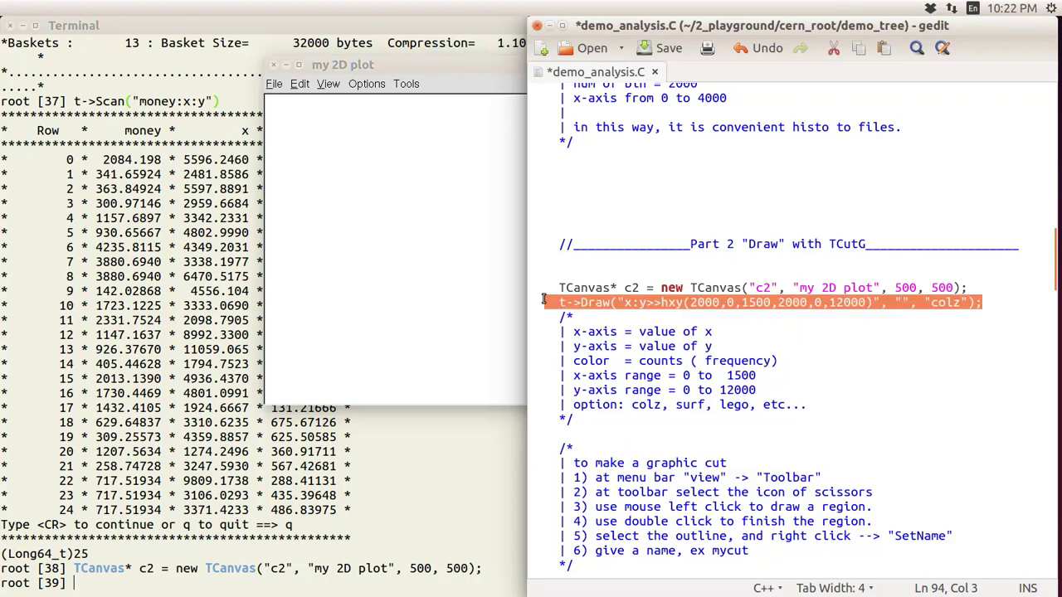
{"action": "right_click", "coordinate": [375, 577]}
{"action": "left_click", "coordinate": [422, 525]}
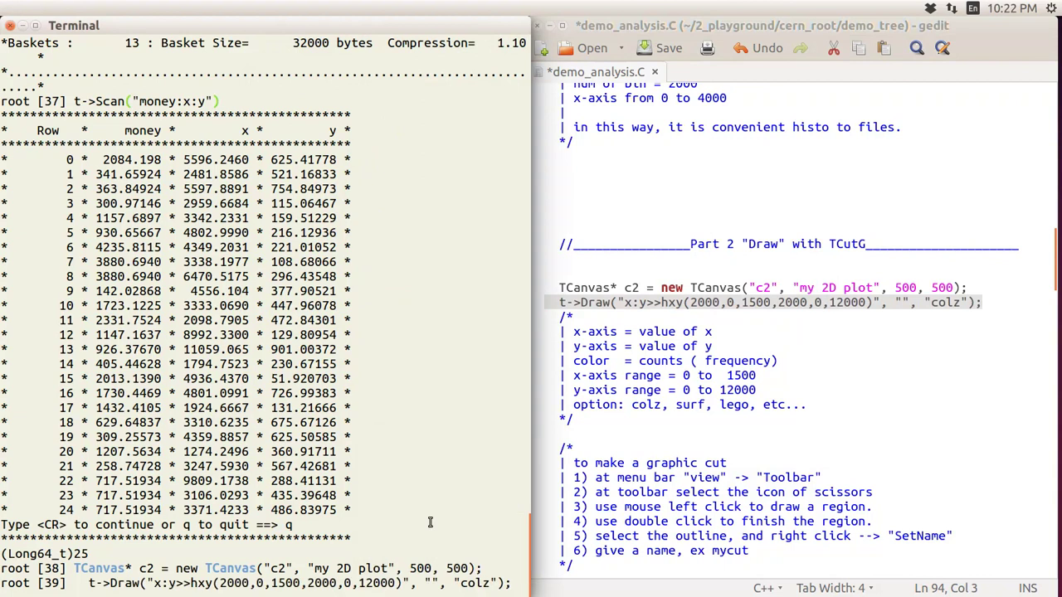
{"action": "key", "text": "Return"}
{"action": "left_click_drag", "start_coordinate": [654, 27], "coordinate": [695, 27]}
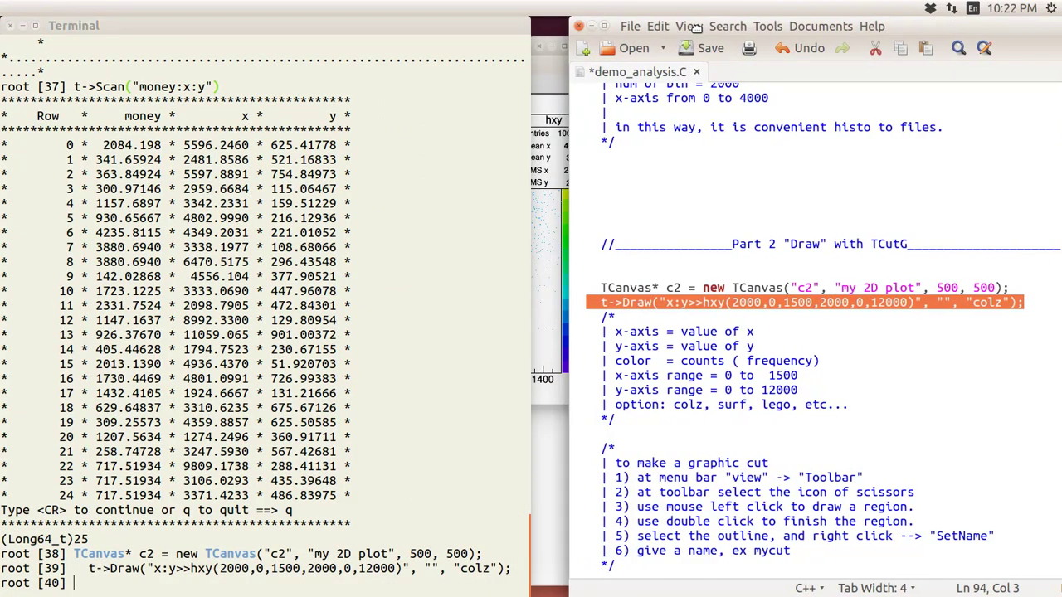
{"action": "left_click", "coordinate": [554, 69]}
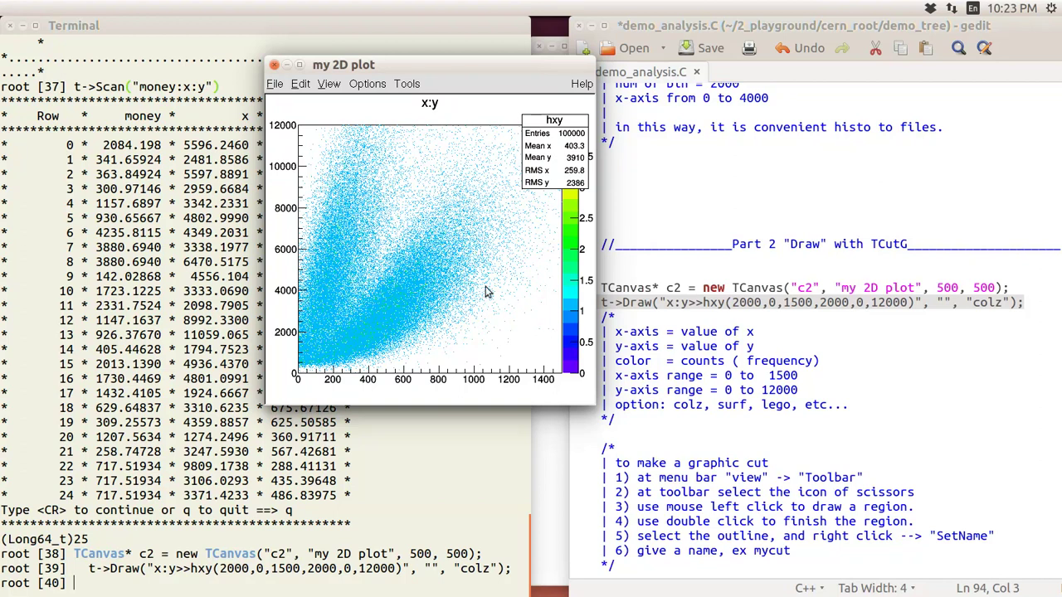
Rerun the x:y Draw command with the colz option removed, leaving an empty option string, and show the redrawn plot
{"action": "left_click", "coordinate": [924, 336]}
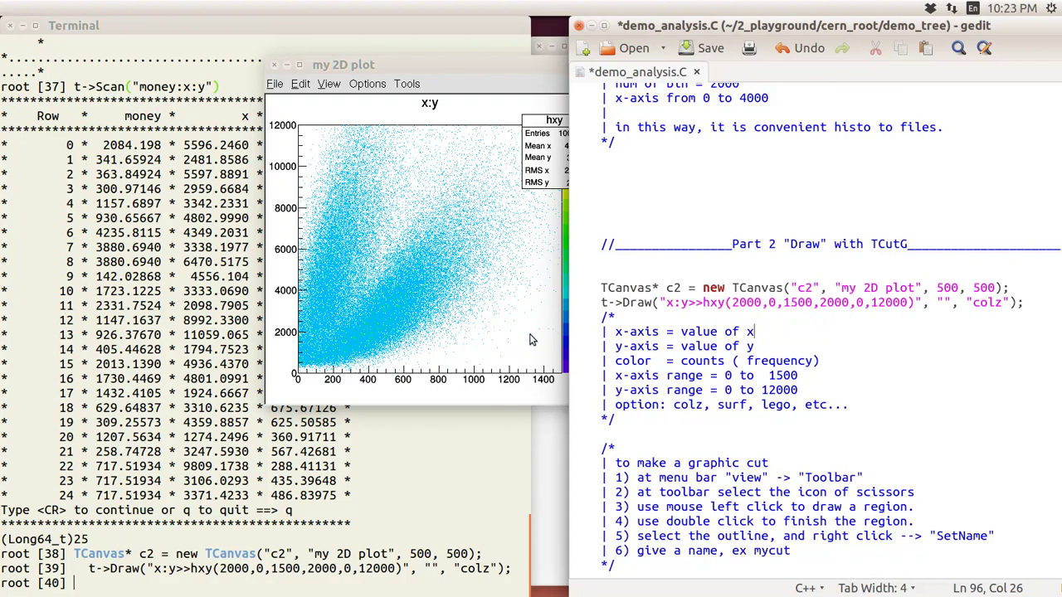
{"action": "left_click", "coordinate": [349, 539]}
{"action": "key", "text": "Up"}
{"action": "key", "text": "Left"}
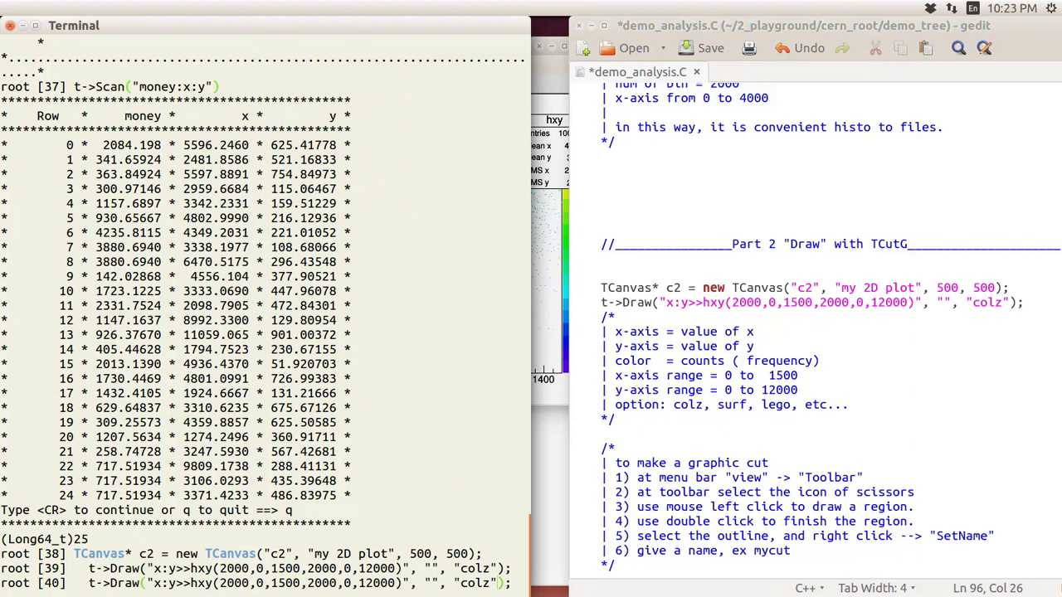
{"action": "key", "text": "BackSpace"}
{"action": "key", "text": "BackSpace"}
{"action": "key", "text": "BackSpace"}
{"action": "key", "text": "BackSpace"}
{"action": "key", "text": "Return"}
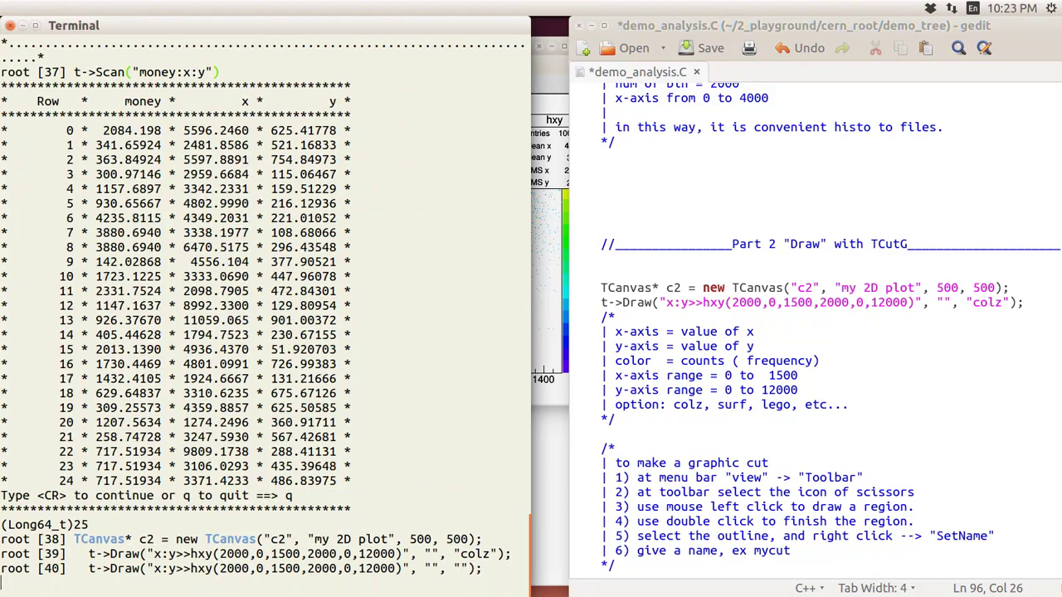
{"action": "left_click", "coordinate": [559, 79]}
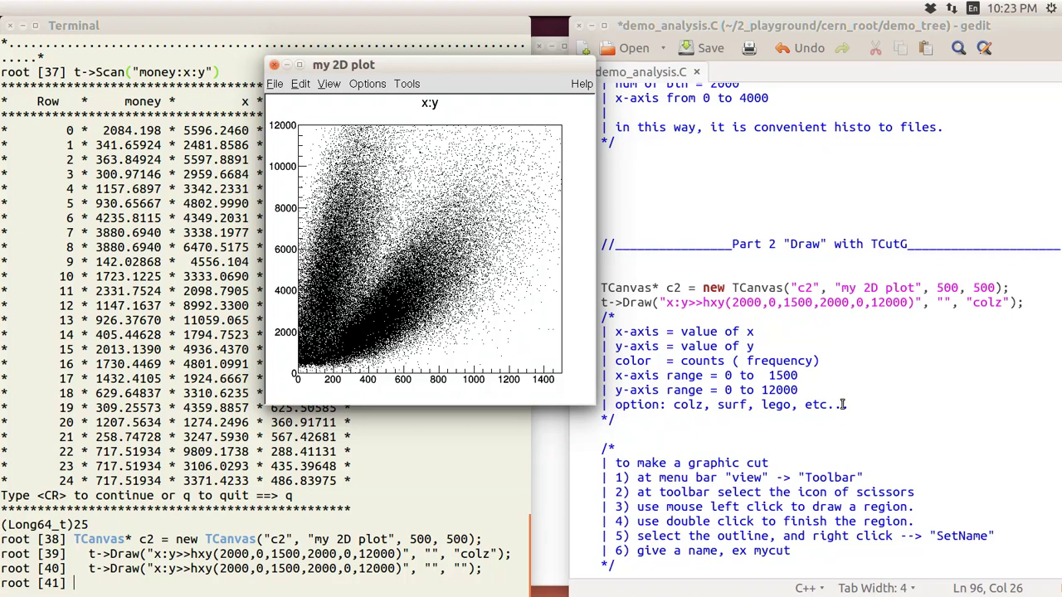
Rerun the x:y Draw command with the option lego2 and bring the plot window into view
{"action": "left_click", "coordinate": [455, 556]}
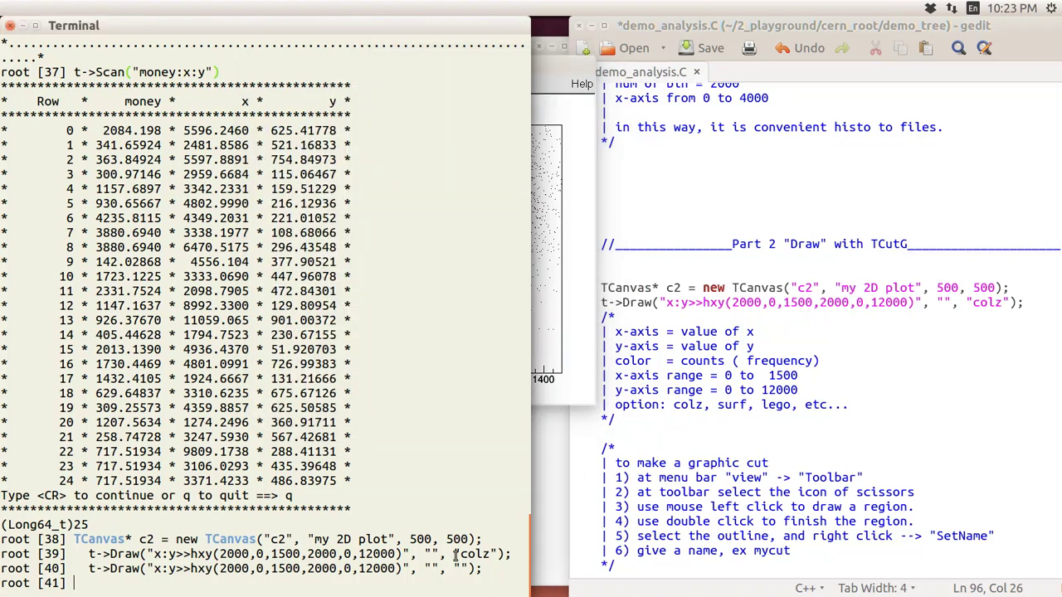
{"action": "key", "text": "Up"}
{"action": "type", "text": "lego1"}
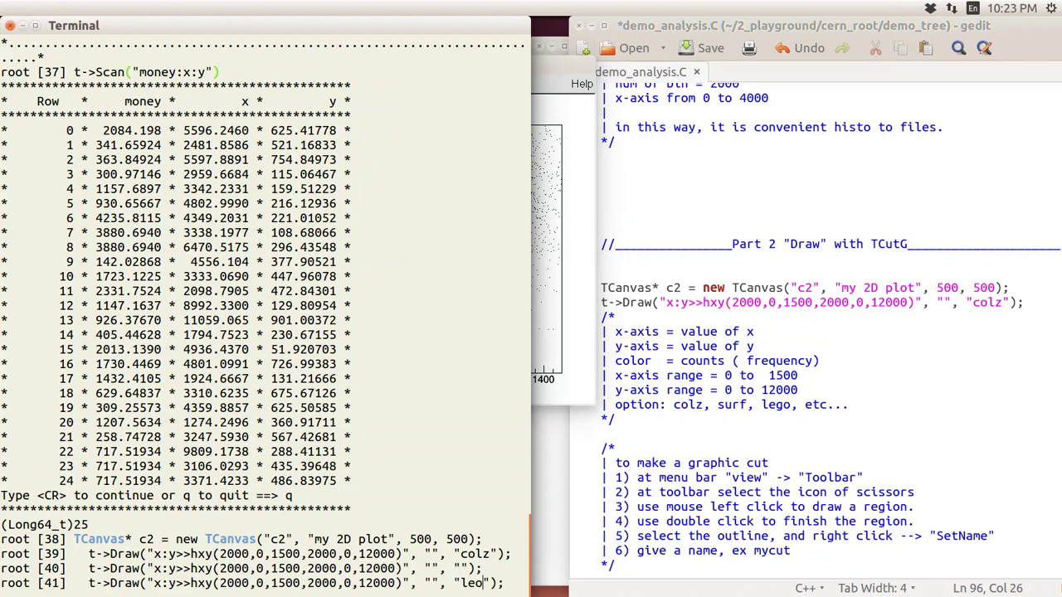
{"action": "key", "text": "BackSpace"}
{"action": "type", "text": "2"}
{"action": "key", "text": "Return"}
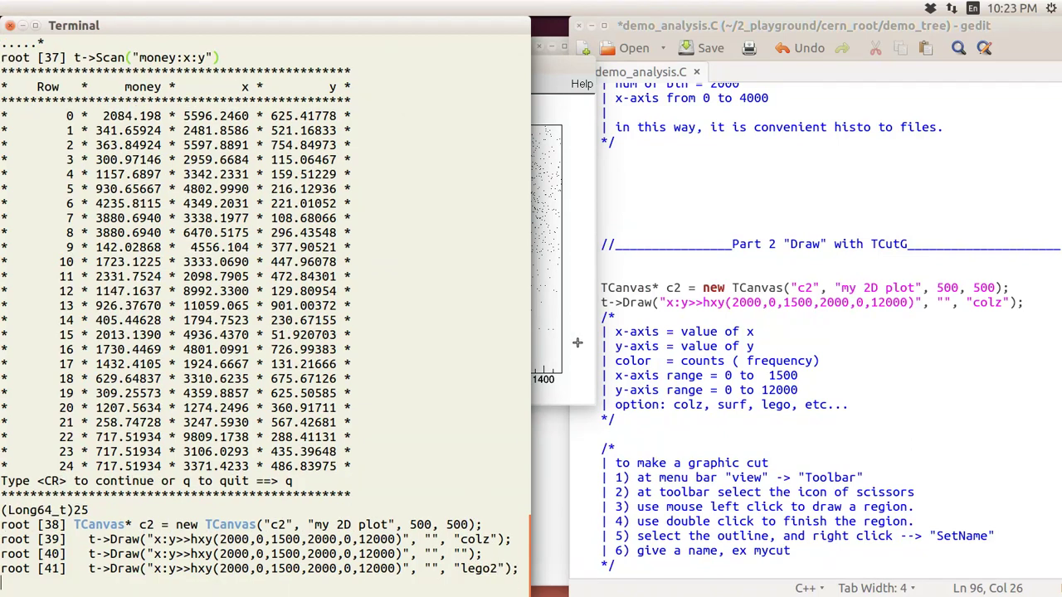
{"action": "left_click", "coordinate": [365, 472]}
{"action": "key", "text": "Return"}
{"action": "key", "text": "Return"}
{"action": "key", "text": "Return"}
{"action": "key", "text": "Return"}
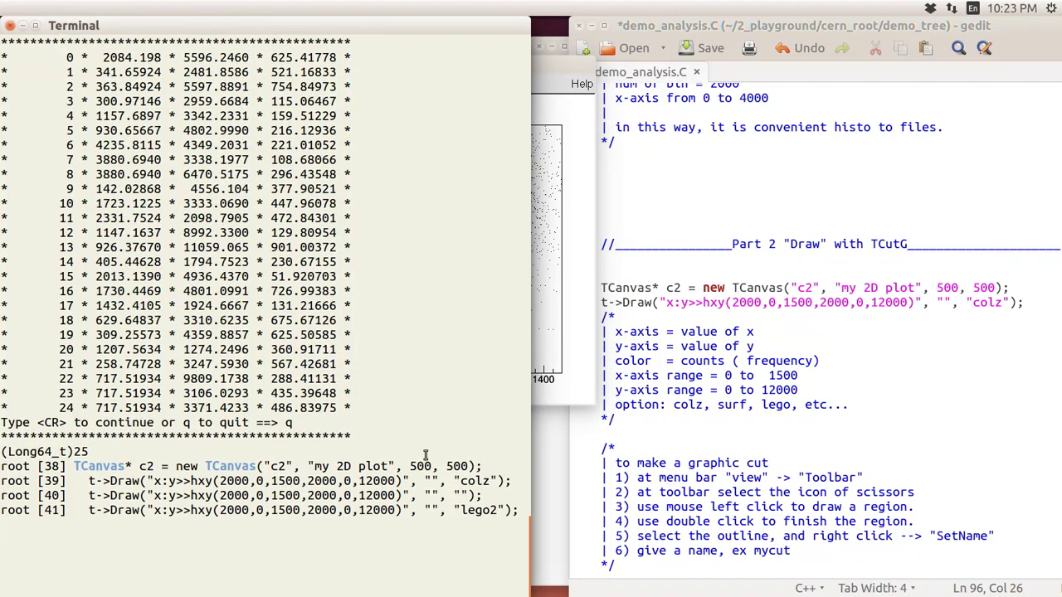
{"action": "left_click", "coordinate": [572, 366]}
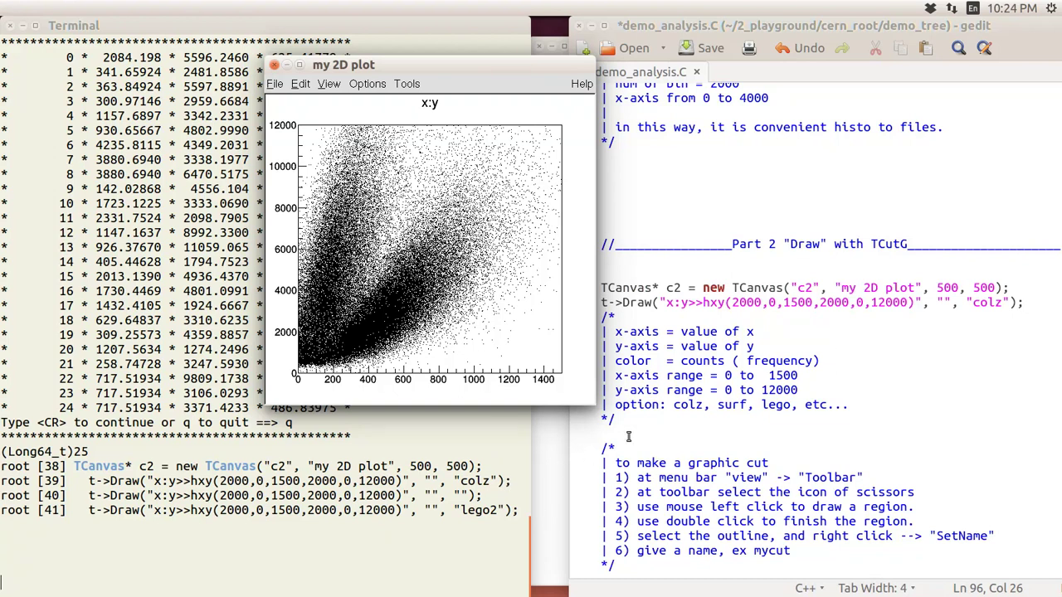
Move the 2D plot and script windows apart so the lego2 plot can be viewed between the terminal and the script
{"action": "double_click", "coordinate": [584, 66]}
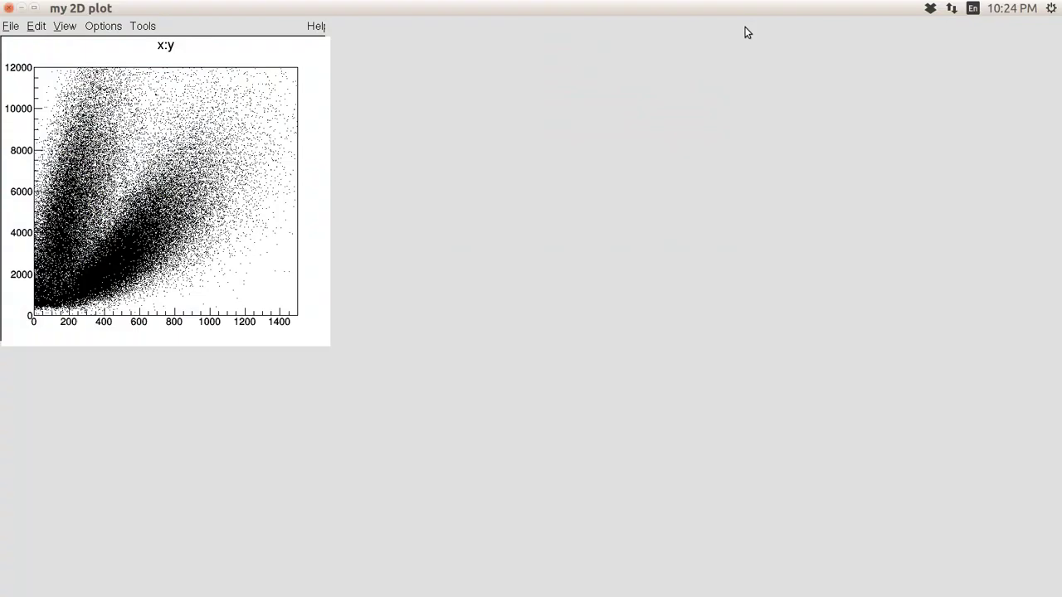
{"action": "left_click", "coordinate": [34, 8]}
{"action": "left_click_drag", "start_coordinate": [569, 48], "coordinate": [672, 50]}
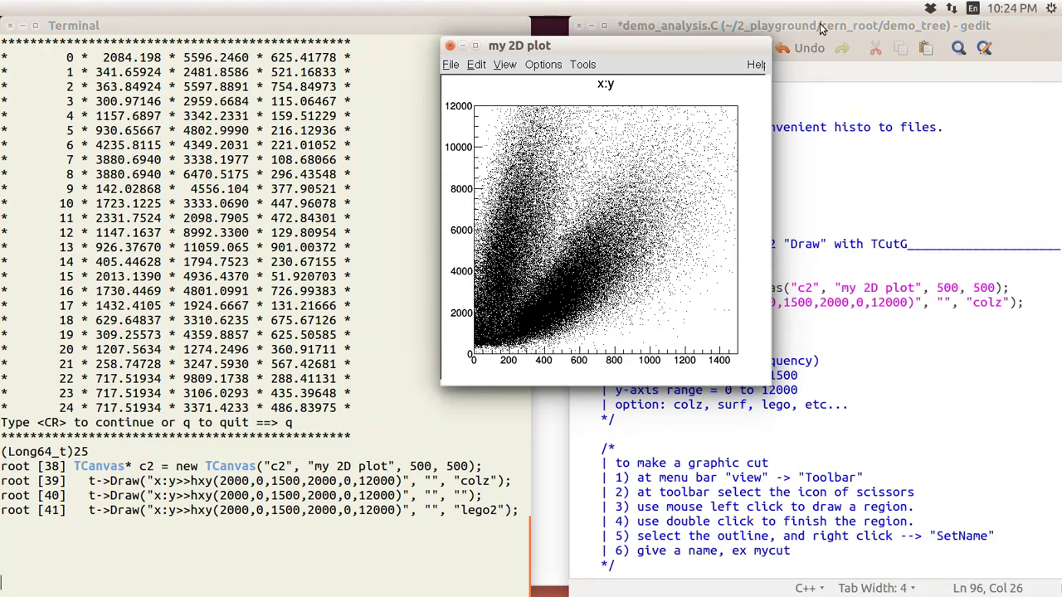
{"action": "double_click", "coordinate": [902, 27]}
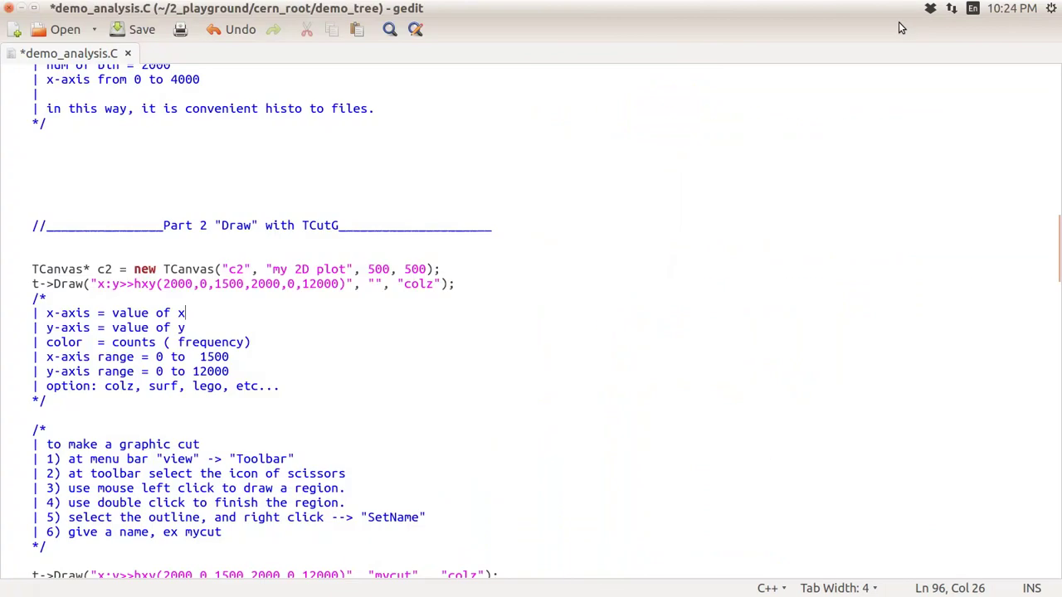
{"action": "left_click", "coordinate": [39, 9]}
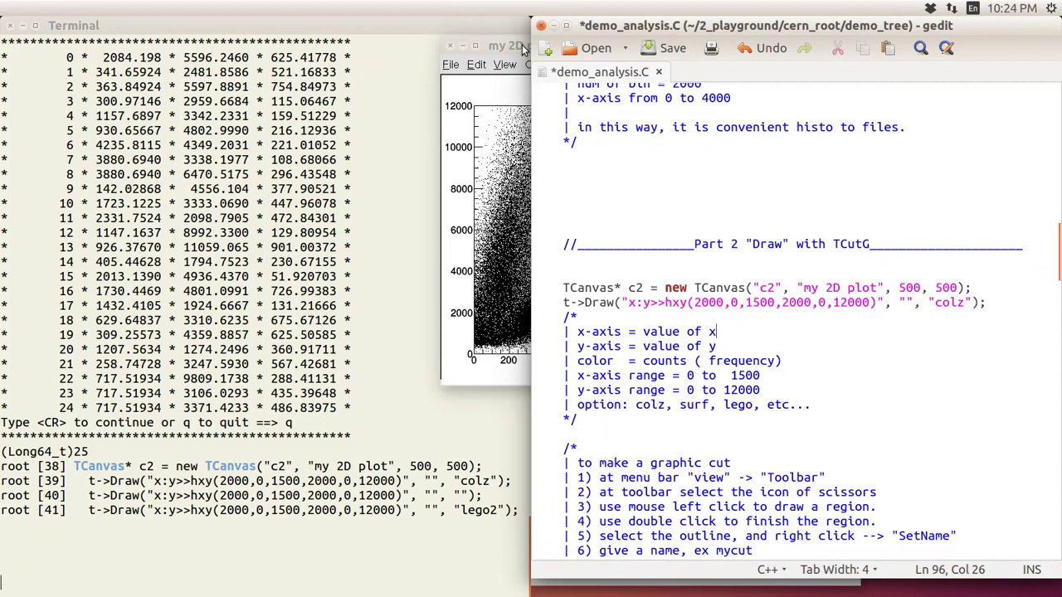
{"action": "left_click", "coordinate": [730, 26]}
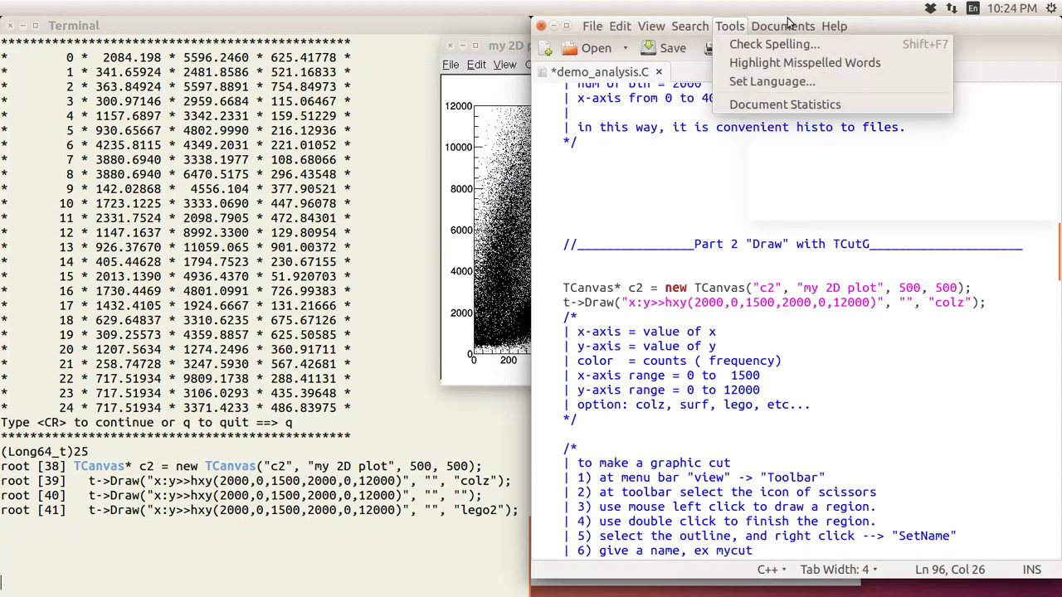
{"action": "left_click", "coordinate": [915, 29]}
{"action": "left_click_drag", "start_coordinate": [960, 27], "coordinate": [1026, 46]}
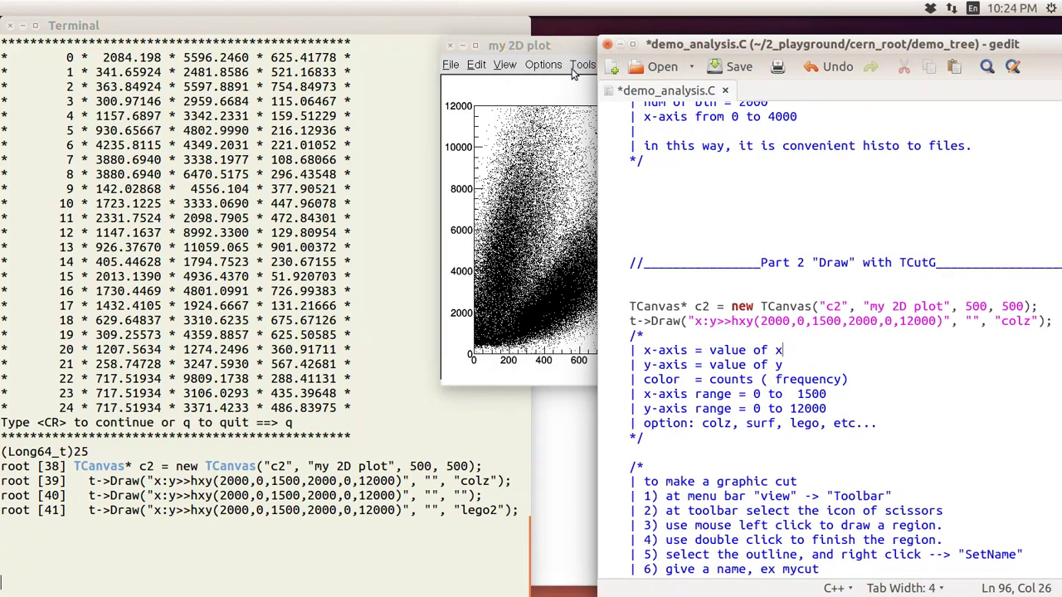
{"action": "left_click_drag", "start_coordinate": [584, 45], "coordinate": [500, 71]}
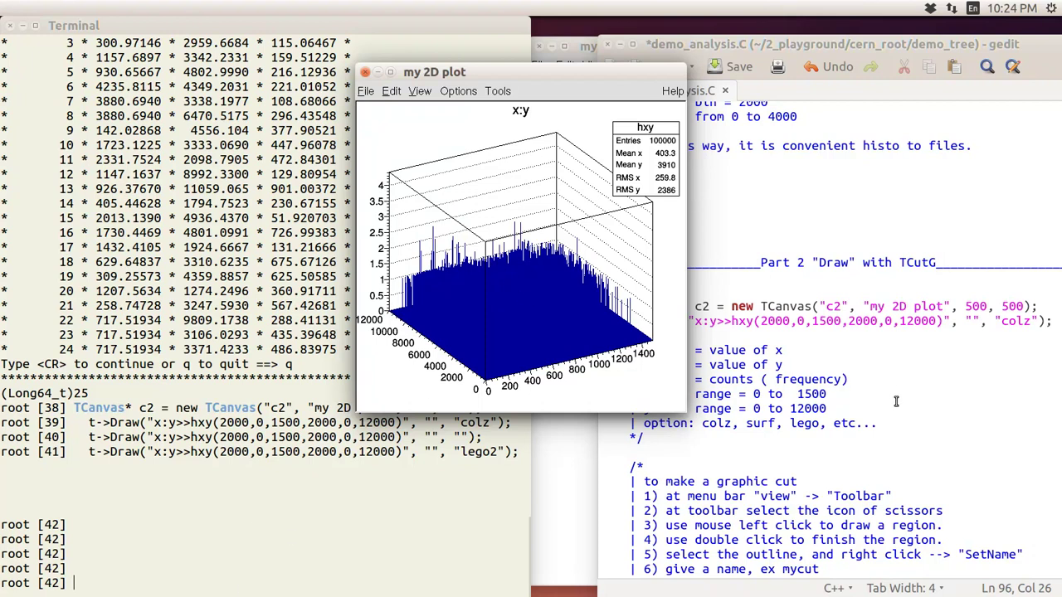
Reposition the script window beside the terminal so the graphic cut instructions can be read
{"action": "double_click", "coordinate": [958, 44]}
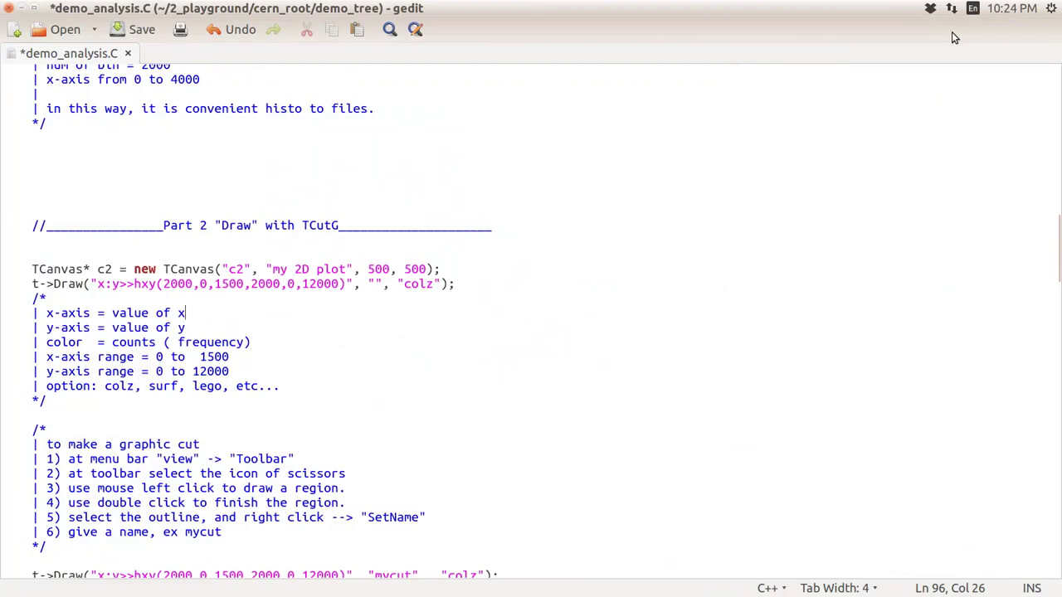
{"action": "left_click", "coordinate": [34, 10]}
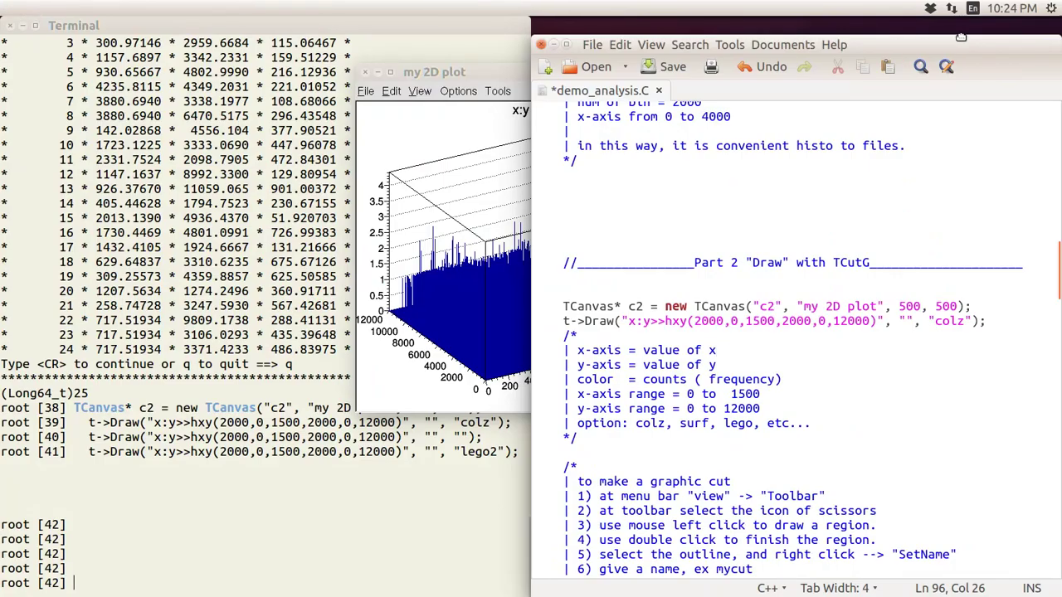
{"action": "left_click_drag", "start_coordinate": [958, 39], "coordinate": [978, 32]}
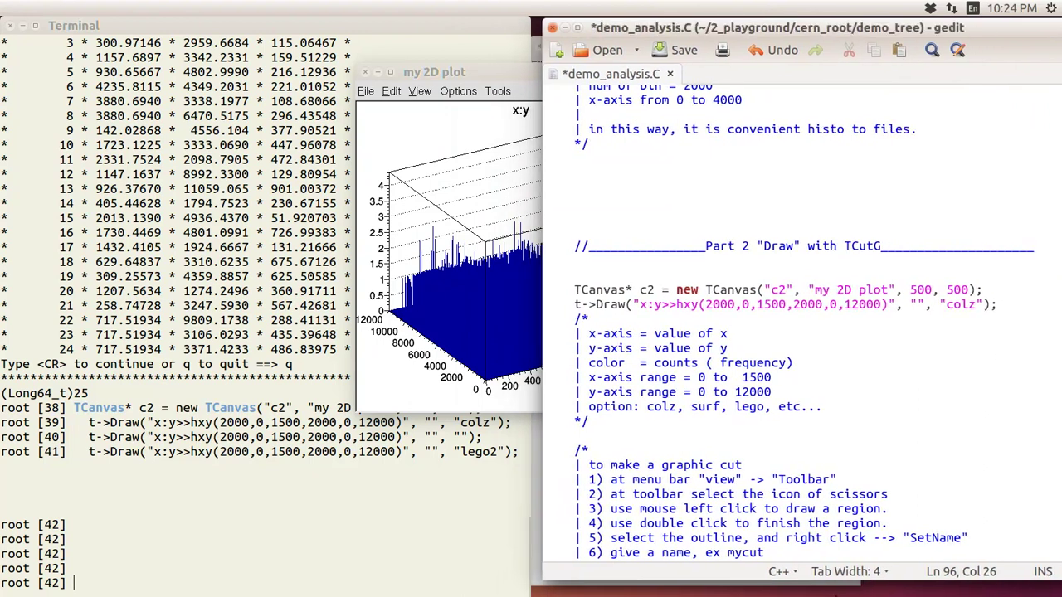
{"action": "left_click", "coordinate": [906, 448]}
Rerun the x:y Draw command with the lego2 option removed and arrange the plot window beside the script's graphic cut instructions
{"action": "left_click", "coordinate": [325, 550]}
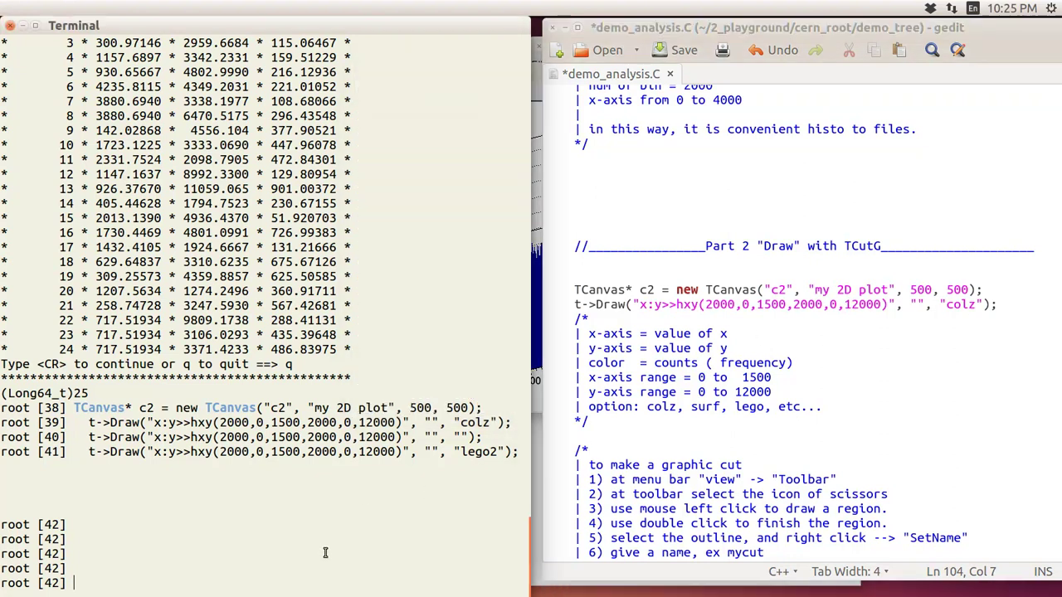
{"action": "key", "text": "Up"}
{"action": "key", "text": "Left"}
{"action": "key", "text": "BackSpace"}
{"action": "key", "text": "BackSpace"}
{"action": "key", "text": "BackSpace"}
{"action": "key", "text": "BackSpace"}
{"action": "key", "text": "BackSpace"}
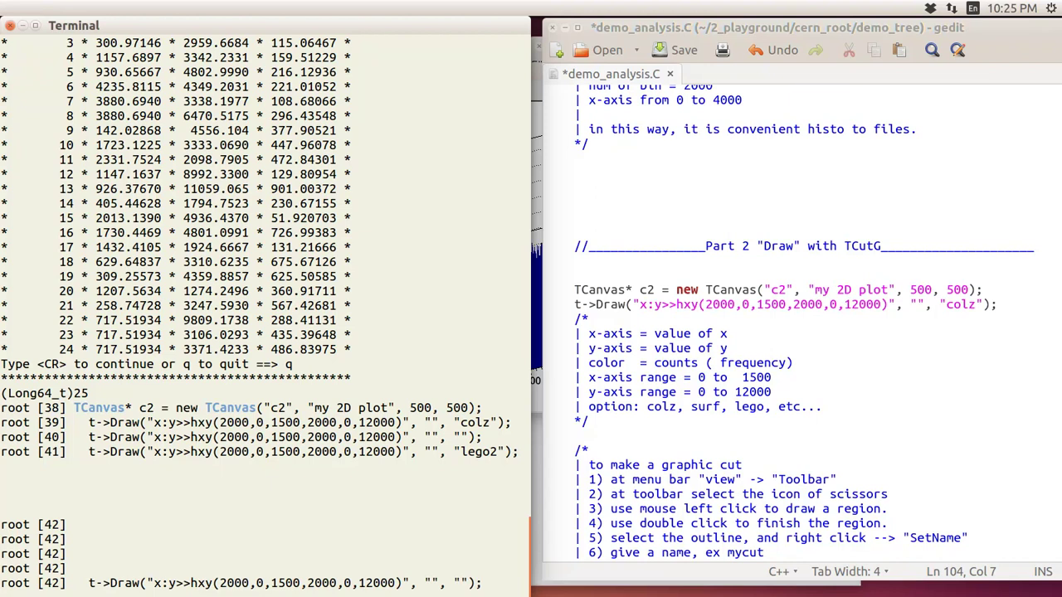
{"action": "key", "text": "Return"}
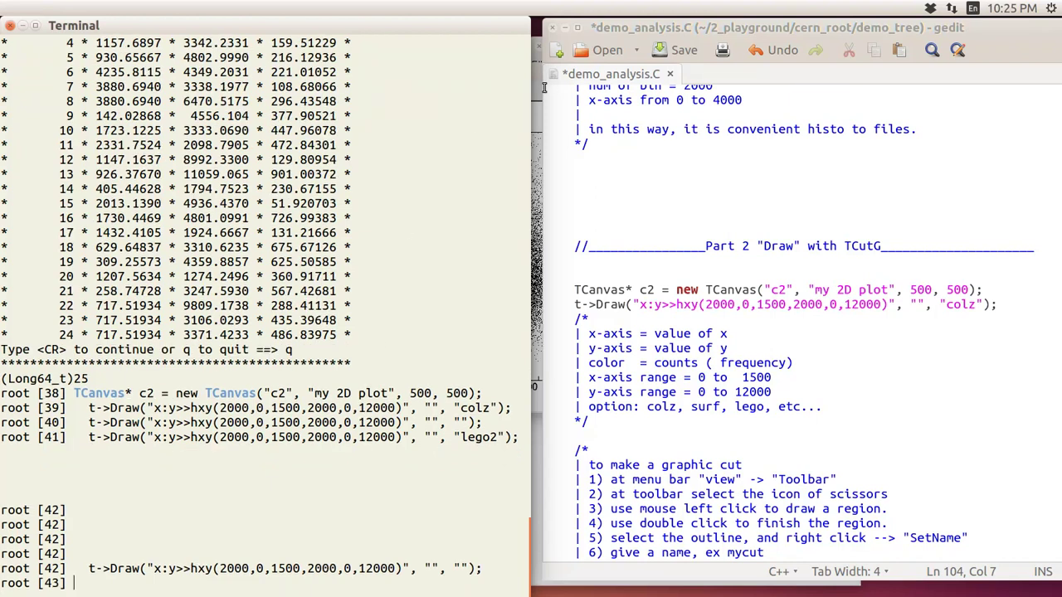
{"action": "left_click_drag", "start_coordinate": [774, 31], "coordinate": [802, 30]}
{"action": "left_click", "coordinate": [551, 94]}
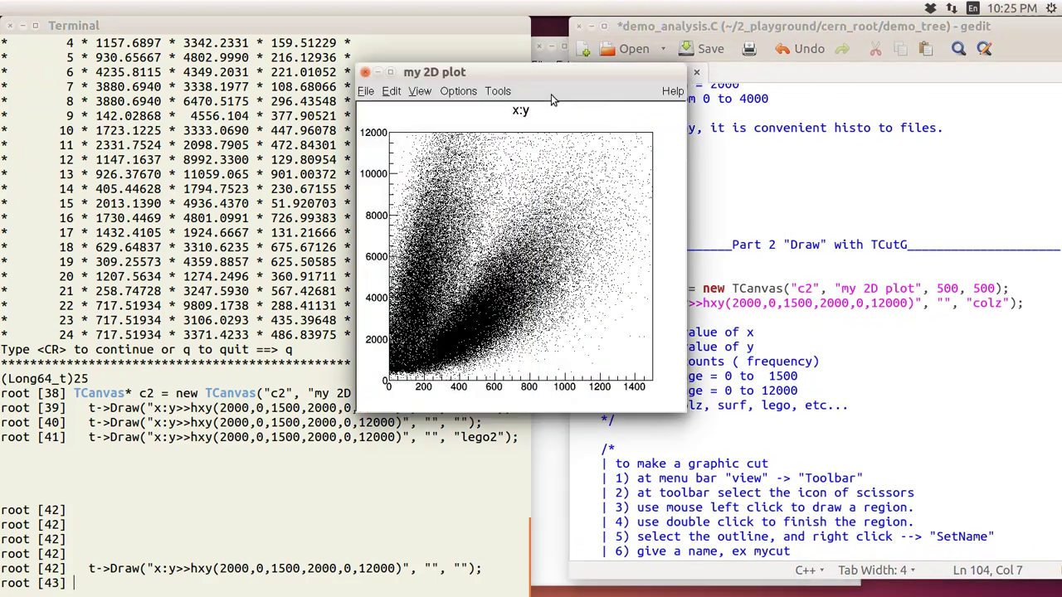
{"action": "left_click_drag", "start_coordinate": [589, 72], "coordinate": [462, 51]}
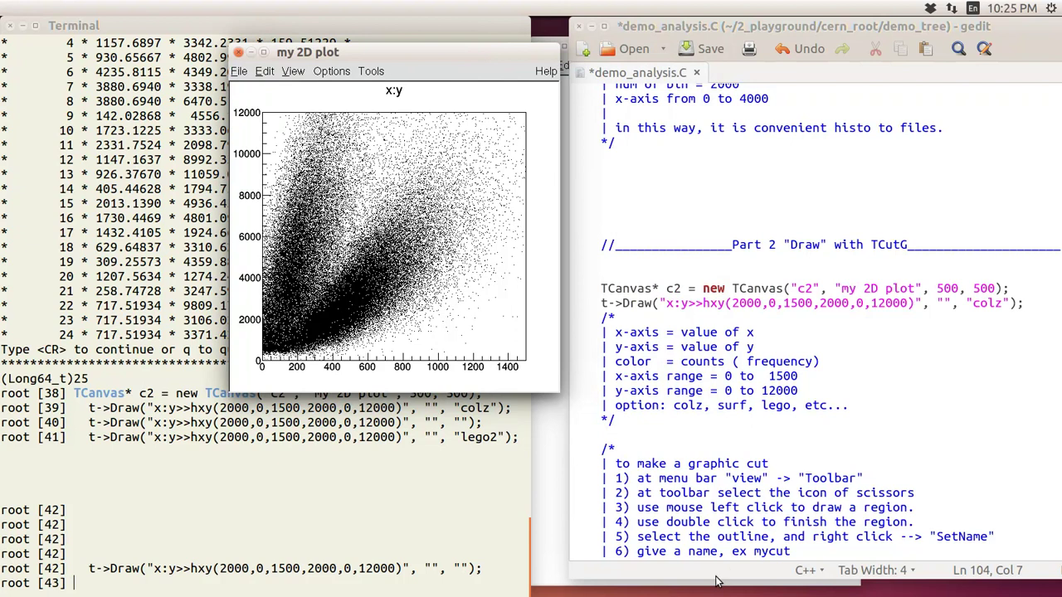
{"action": "left_click_drag", "start_coordinate": [716, 583], "coordinate": [713, 594]}
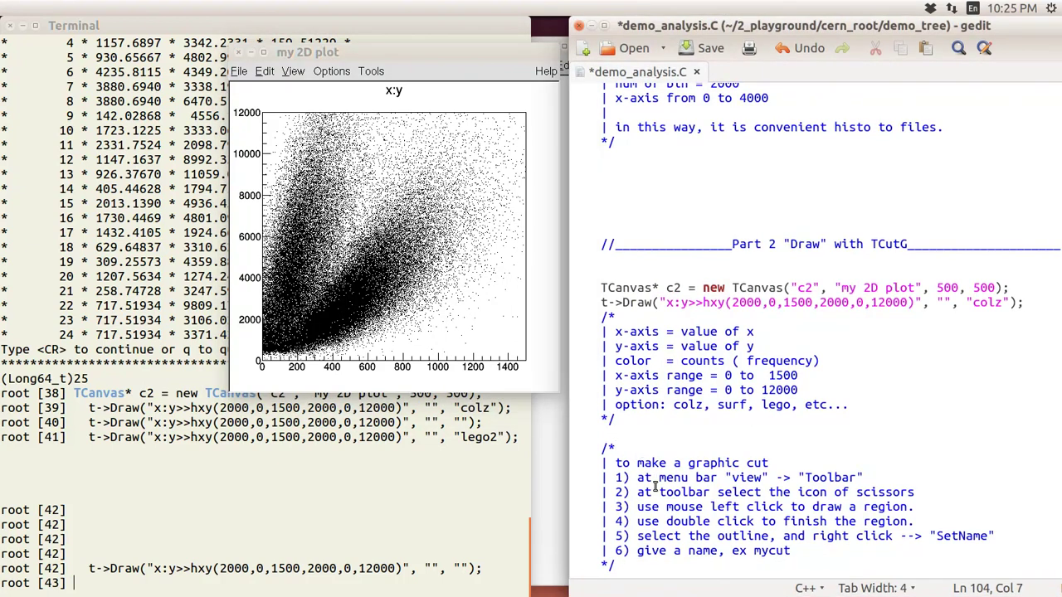
Show the toolbar in the 2D plot window and widen the window until the scissors tool fits
{"action": "left_click", "coordinate": [295, 73]}
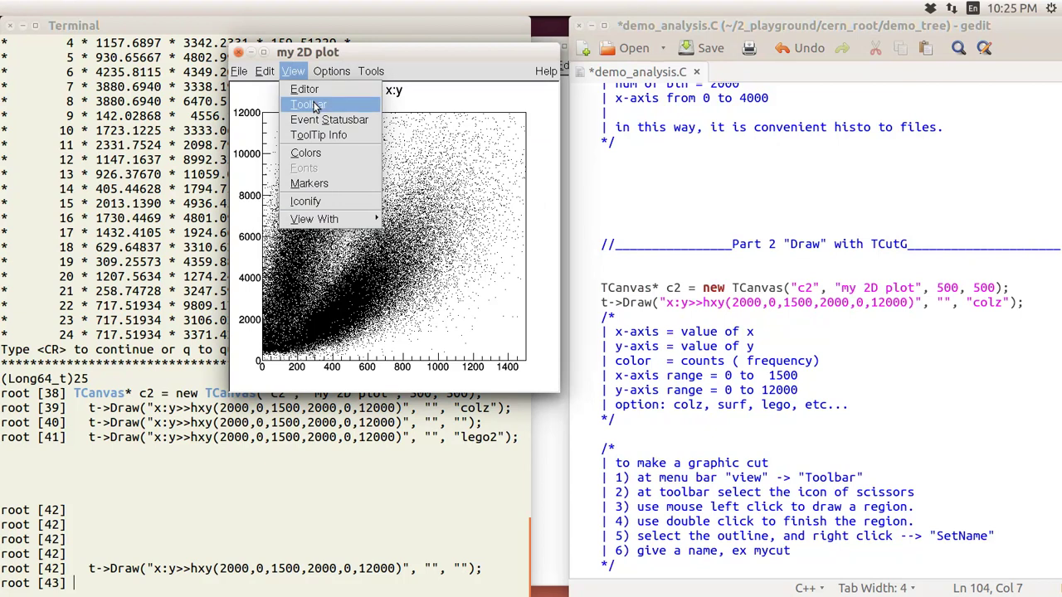
{"action": "left_click", "coordinate": [315, 106]}
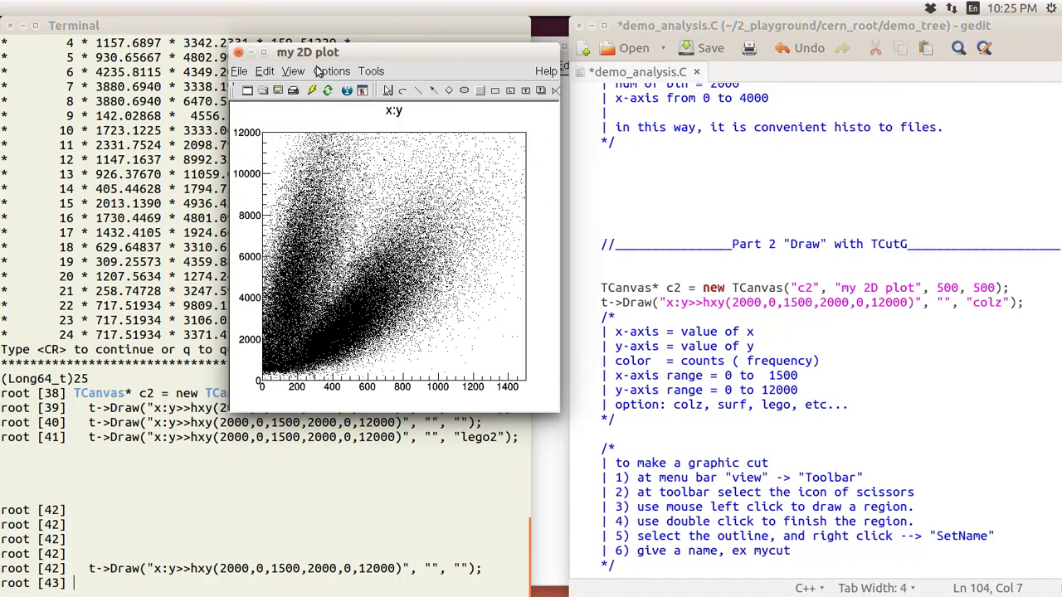
{"action": "left_click_drag", "start_coordinate": [378, 48], "coordinate": [239, 50]}
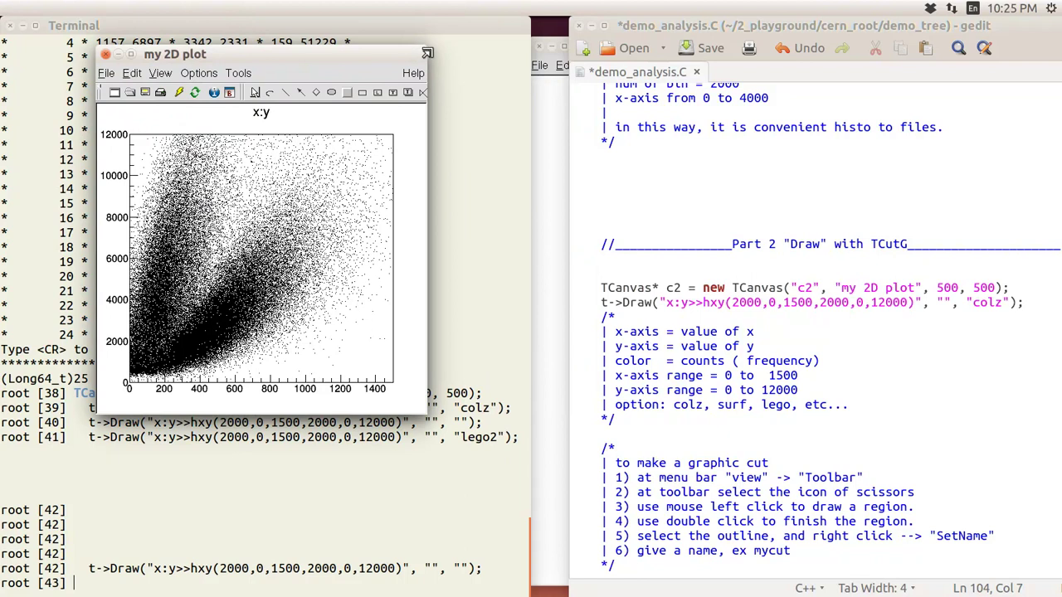
{"action": "mouse_move", "coordinate": [426, 45]}
{"action": "left_mouse_down"}
{"action": "mouse_move", "coordinate": [535, 38]}
{"action": "mouse_move", "coordinate": [422, 37]}
{"action": "left_mouse_up"}
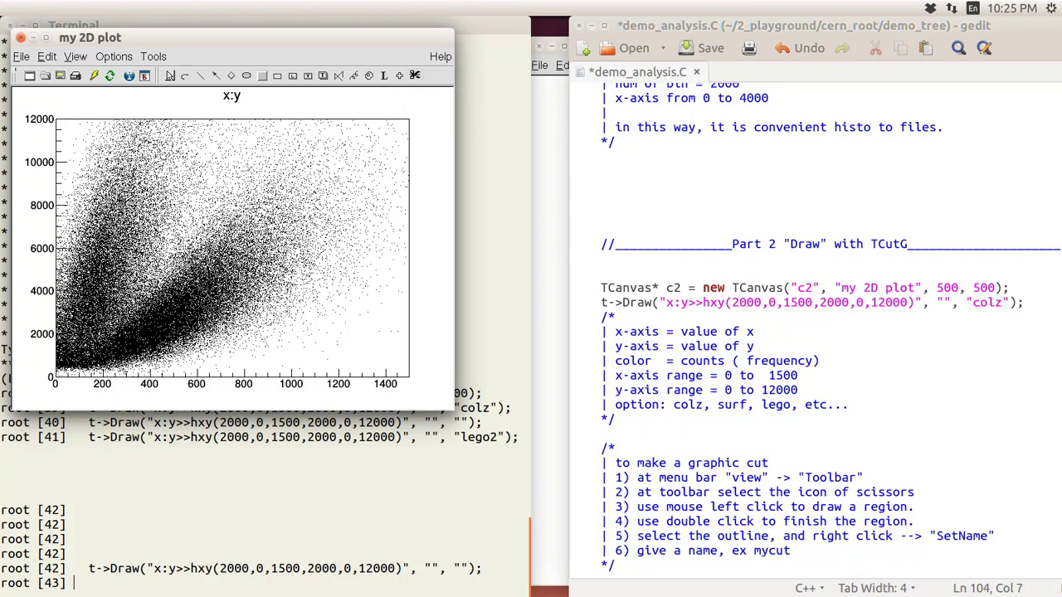
Draw a closed graphical cut polygon around the lower diagonal band, spanning about 110 to 1310 horizontally and 350 to 9950 vertically
{"action": "left_click", "coordinate": [415, 75]}
{"action": "left_click", "coordinate": [157, 275]}
{"action": "left_click", "coordinate": [204, 211]}
{"action": "left_click", "coordinate": [276, 163]}
{"action": "left_click", "coordinate": [339, 171]}
{"action": "left_click", "coordinate": [352, 192]}
{"action": "left_click", "coordinate": [364, 259]}
{"action": "left_click", "coordinate": [296, 326]}
{"action": "left_click", "coordinate": [214, 355]}
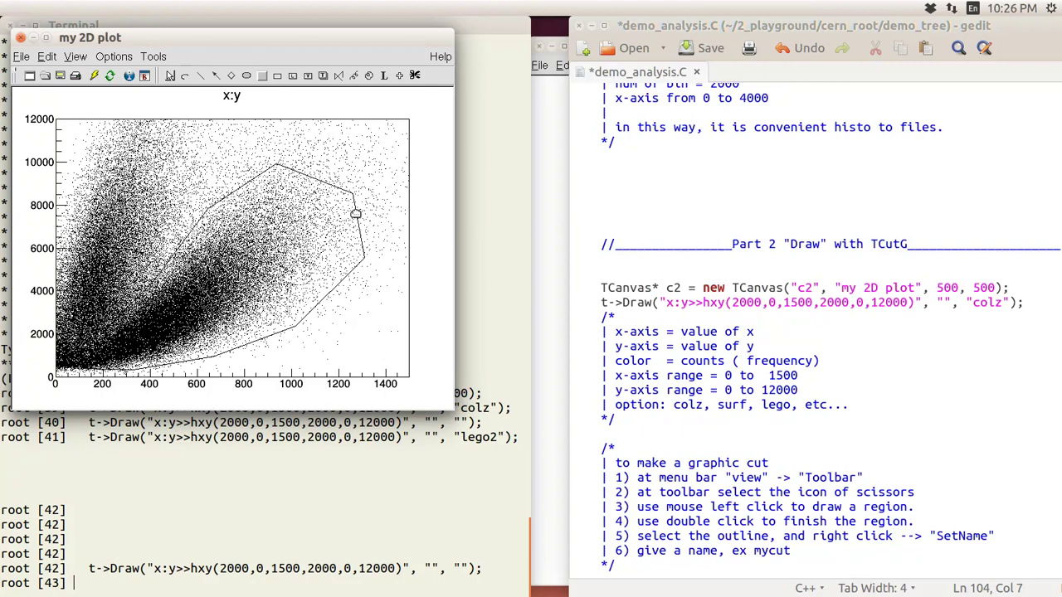
Set the name of the graphical cut outline to mycut
{"action": "right_click", "coordinate": [356, 215]}
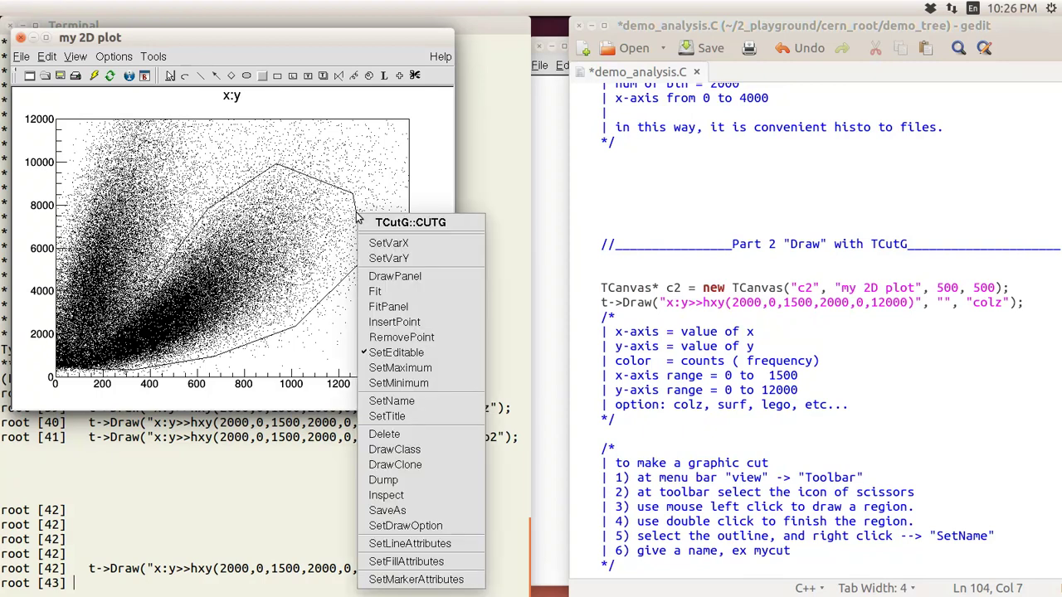
{"action": "left_click", "coordinate": [401, 408]}
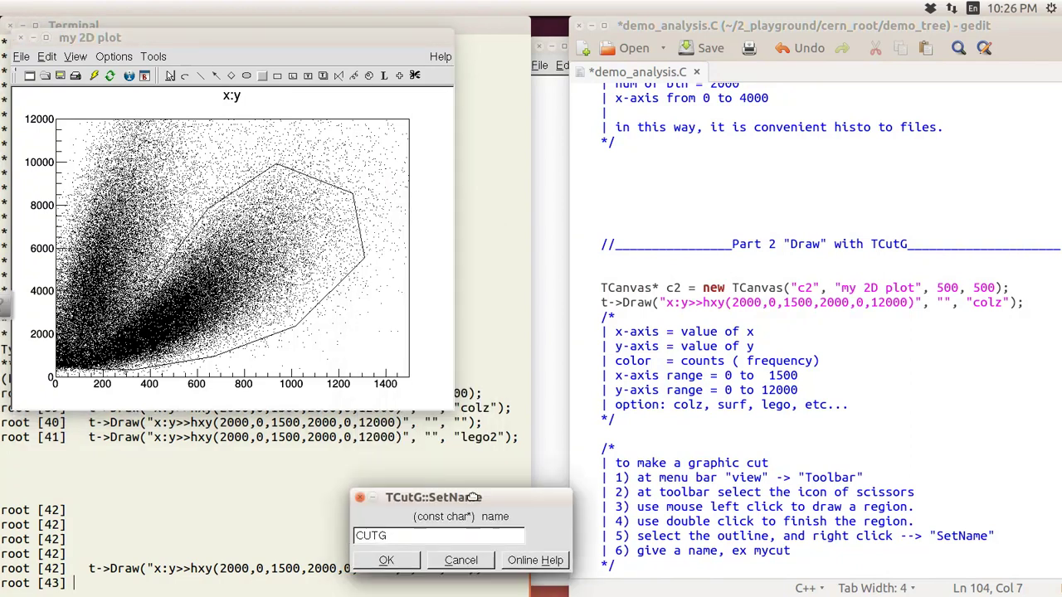
{"action": "left_click_drag", "start_coordinate": [398, 423], "coordinate": [320, 404]}
{"action": "type", "text": "mycut"}
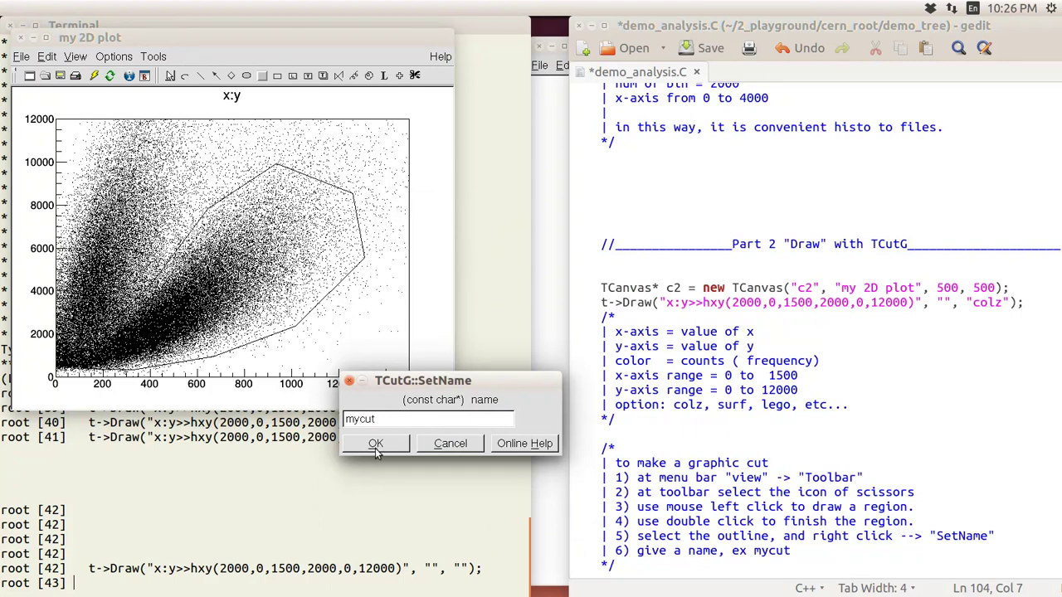
{"action": "left_click", "coordinate": [378, 445]}
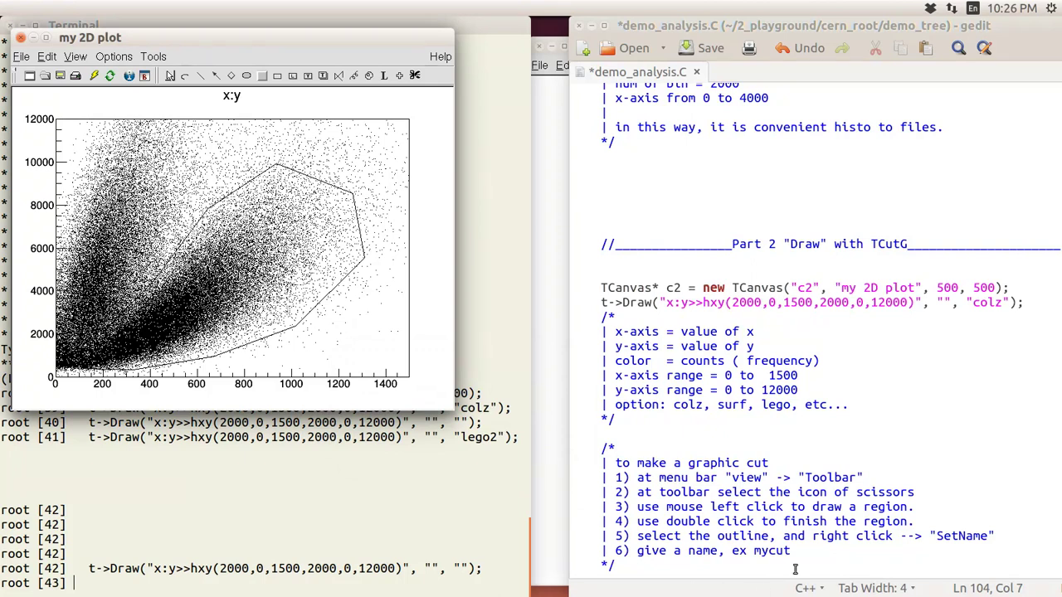
Query the mycut object in the ROOT terminal and list its vertices with mycut->Print()
{"action": "left_click", "coordinate": [392, 578]}
{"action": "type", "text": "mycut"}
{"action": "key", "text": "Return"}
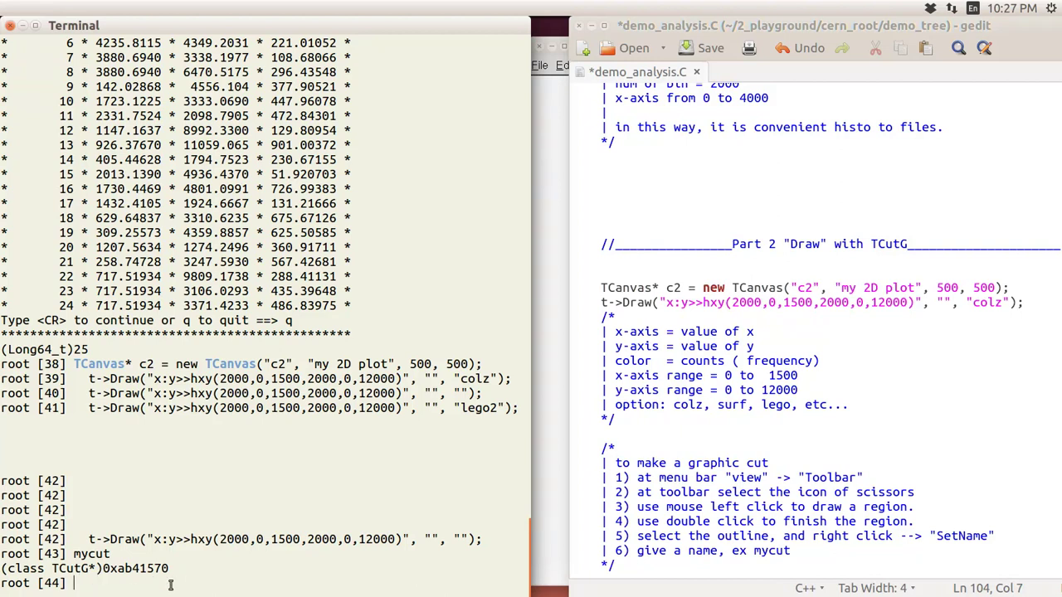
{"action": "type", "text": "mycut->Print()"}
{"action": "key", "text": "Return"}
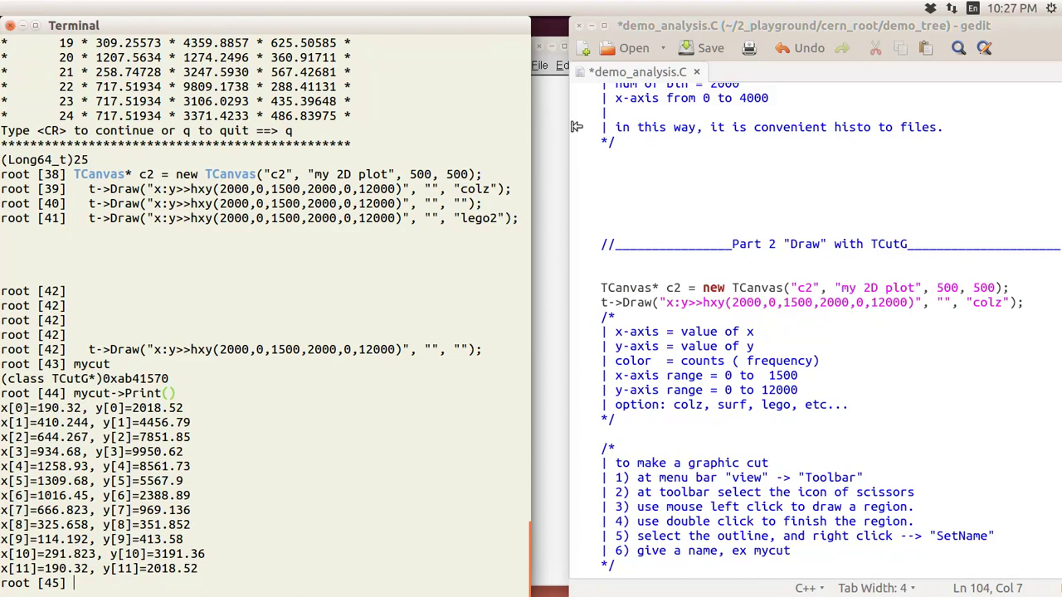
Move the script and my histo windows aside and place the 2D plot with its cut outline beside the terminal output
{"action": "left_click_drag", "start_coordinate": [677, 27], "coordinate": [761, 27]}
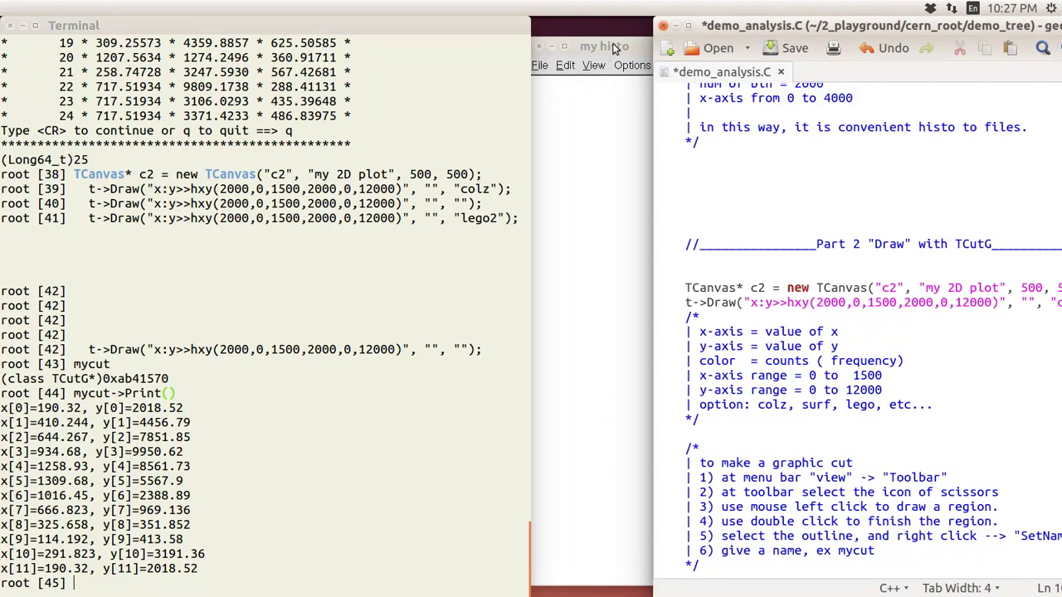
{"action": "left_click_drag", "start_coordinate": [615, 49], "coordinate": [789, 60]}
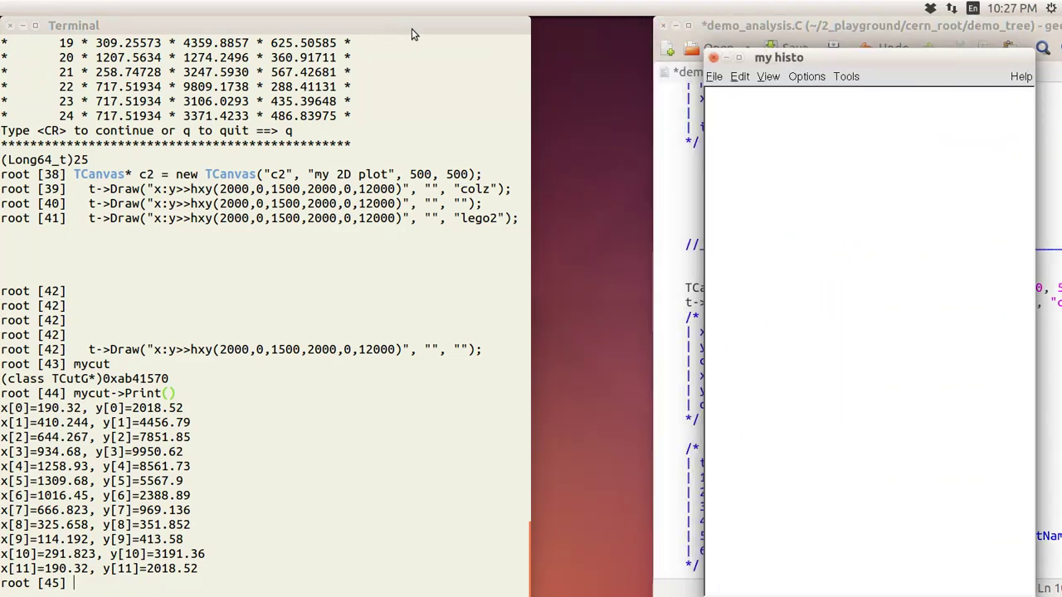
{"action": "key", "text": "alt+Tab"}
{"action": "key", "text": "alt+Tab"}
{"action": "key", "text": "alt+Tab"}
{"action": "key", "text": "alt+Tab"}
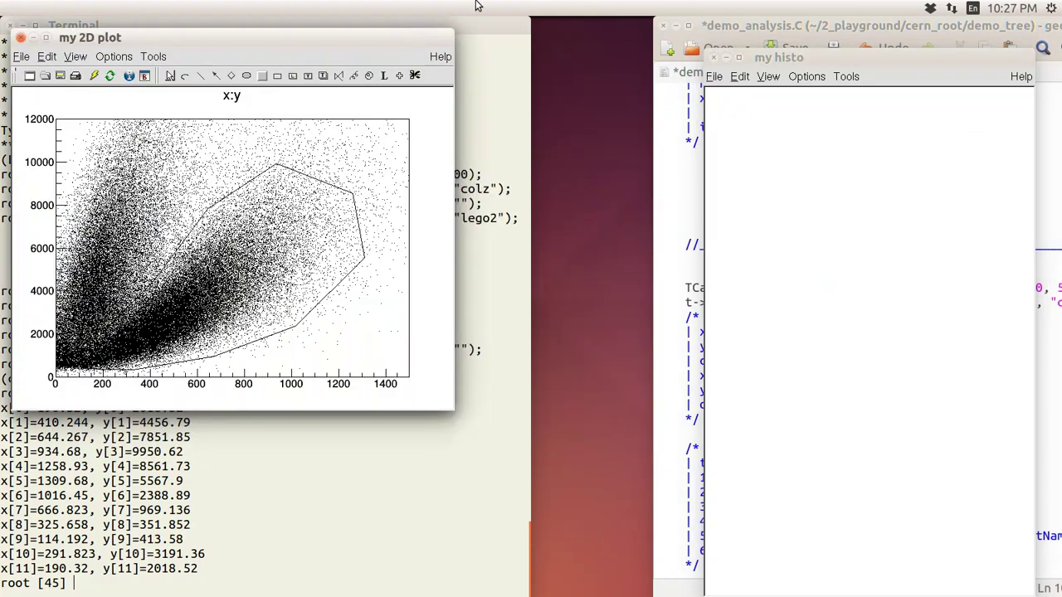
{"action": "left_click_drag", "start_coordinate": [403, 46], "coordinate": [788, 80]}
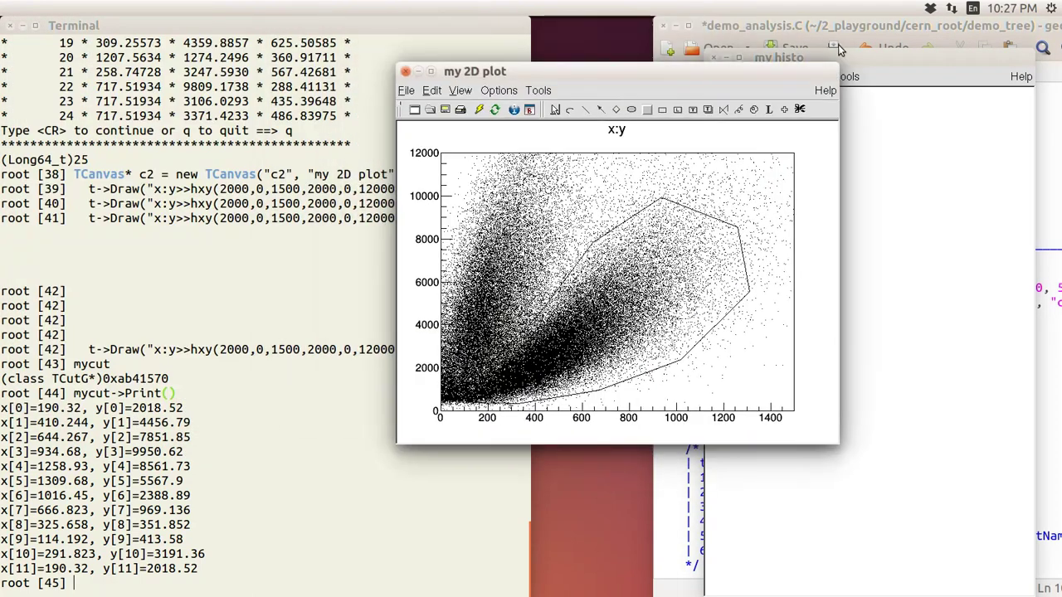
Examine the script's t->Draw lines that apply mycut and !mycut as the selection, alongside the cut outline in the plot
{"action": "left_click_drag", "start_coordinate": [894, 31], "coordinate": [784, 62]}
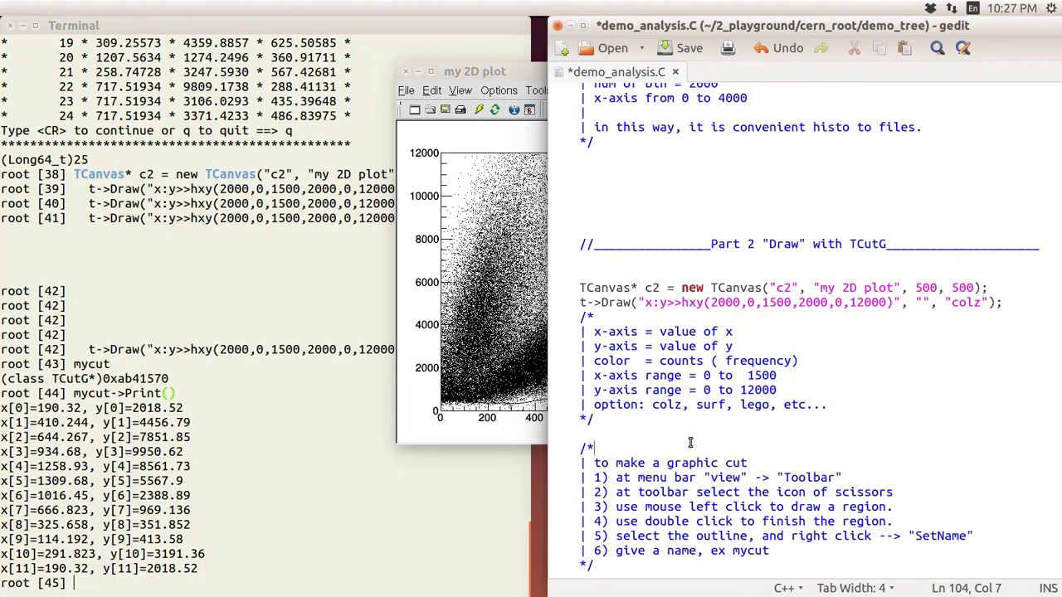
{"action": "scroll", "coordinate": [692, 445], "scroll_direction": "down", "scroll_amount": 6}
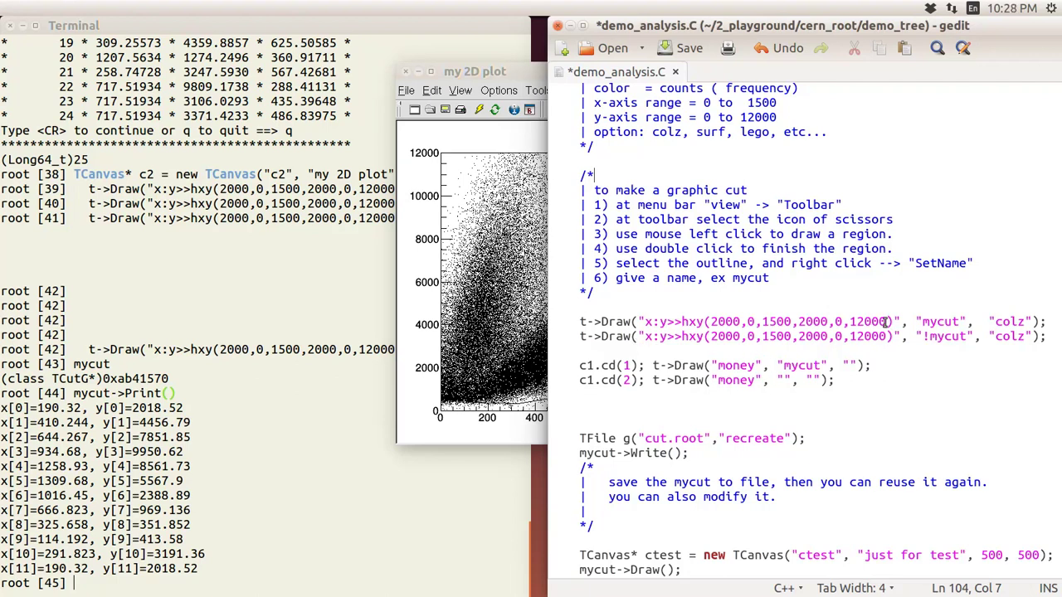
{"action": "left_click_drag", "start_coordinate": [523, 77], "coordinate": [414, 73]}
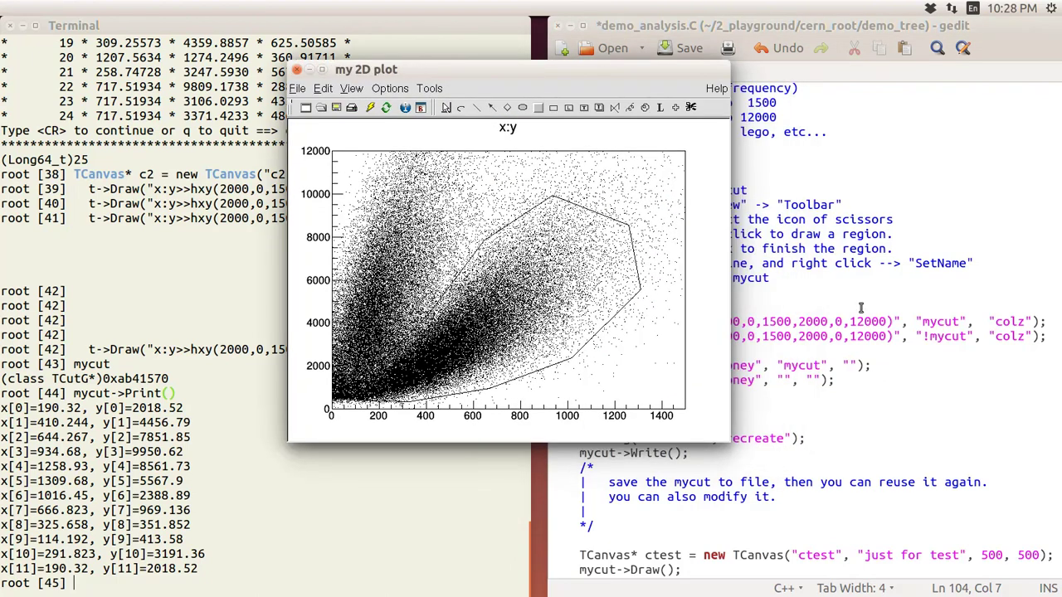
{"action": "left_click", "coordinate": [942, 331]}
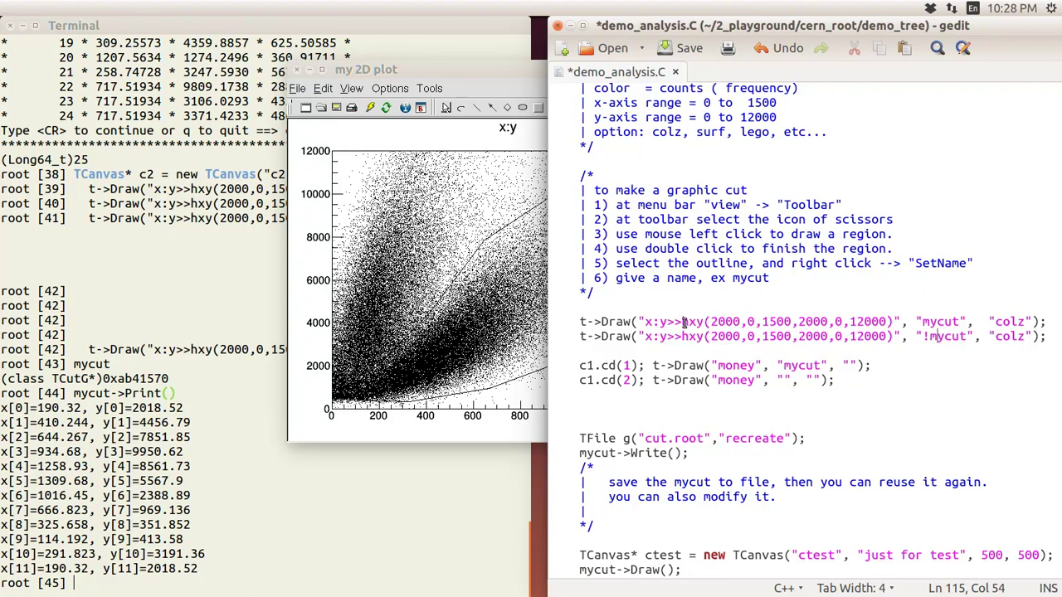
{"action": "left_click", "coordinate": [711, 321]}
{"action": "type", "text": "+"}
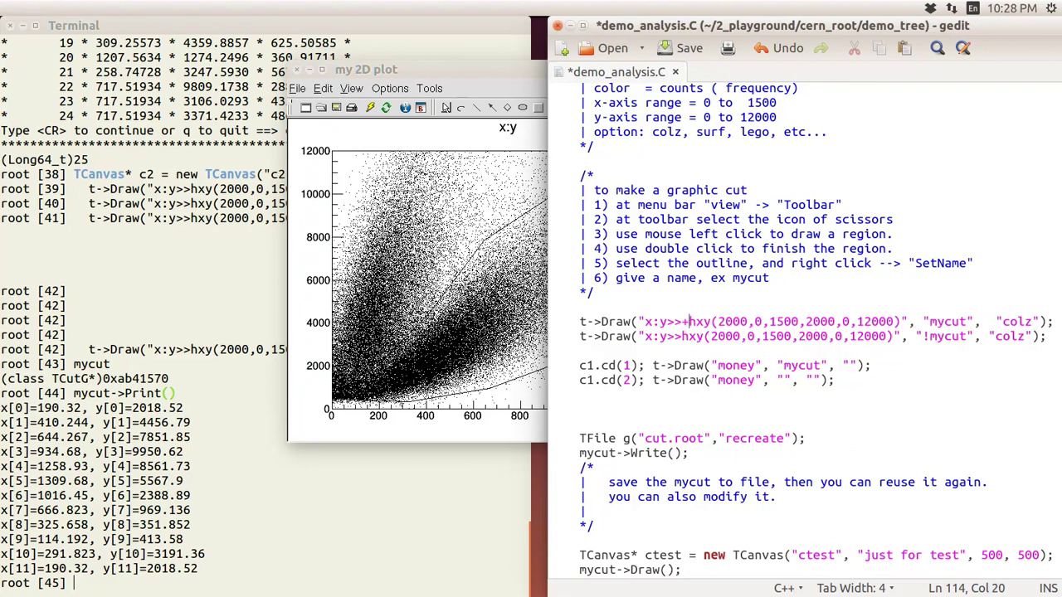
{"action": "key", "text": "BackSpace"}
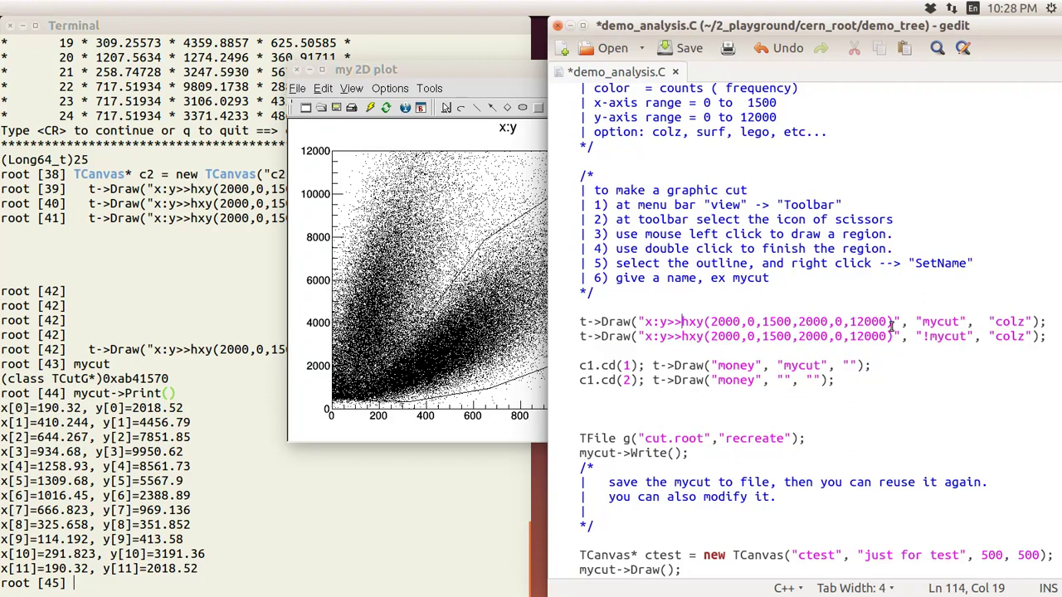
Run the script's line t->Draw("x:y>>hxy(2000,0,1500,2000,0,12000)", "mycut", "colz") in the ROOT terminal
{"action": "scroll", "coordinate": [890, 279], "scroll_direction": "up", "scroll_amount": 6}
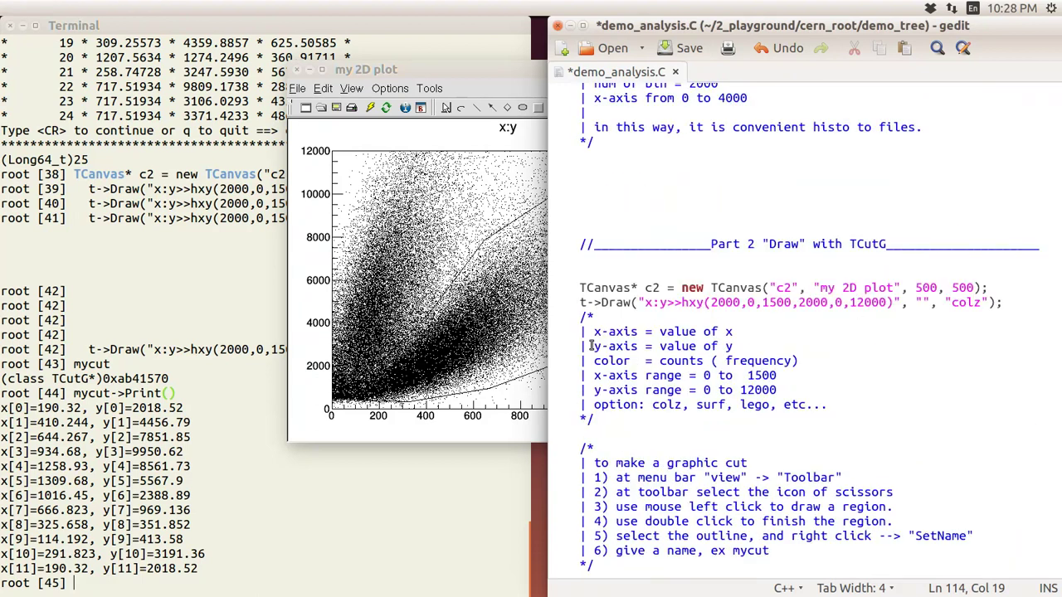
{"action": "scroll", "coordinate": [945, 300], "scroll_direction": "down", "scroll_amount": 5}
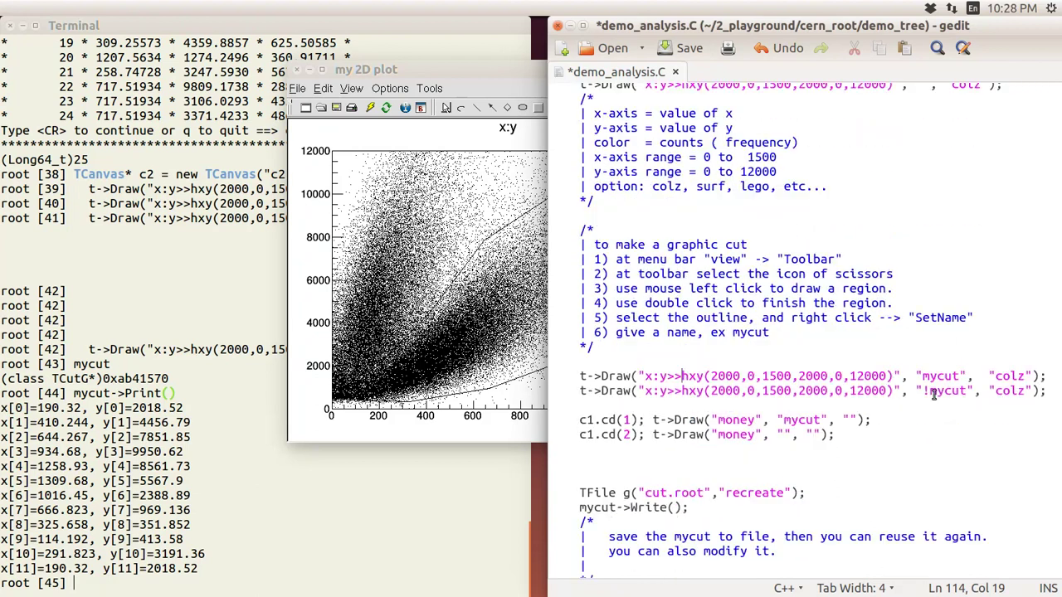
{"action": "scroll", "coordinate": [950, 365], "scroll_direction": "up", "scroll_amount": 1}
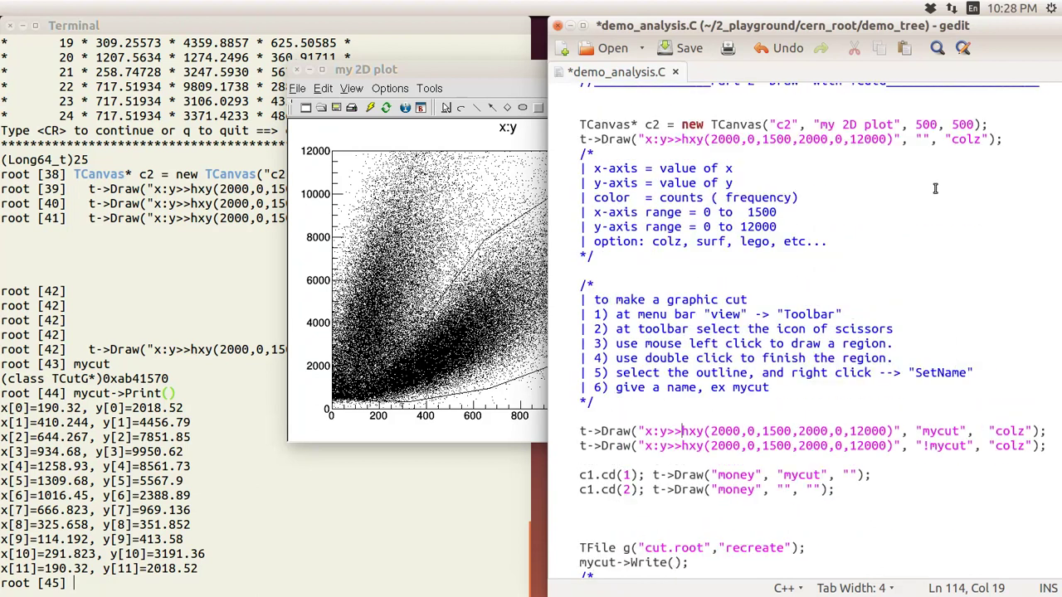
{"action": "left_click_drag", "start_coordinate": [931, 138], "coordinate": [916, 138]}
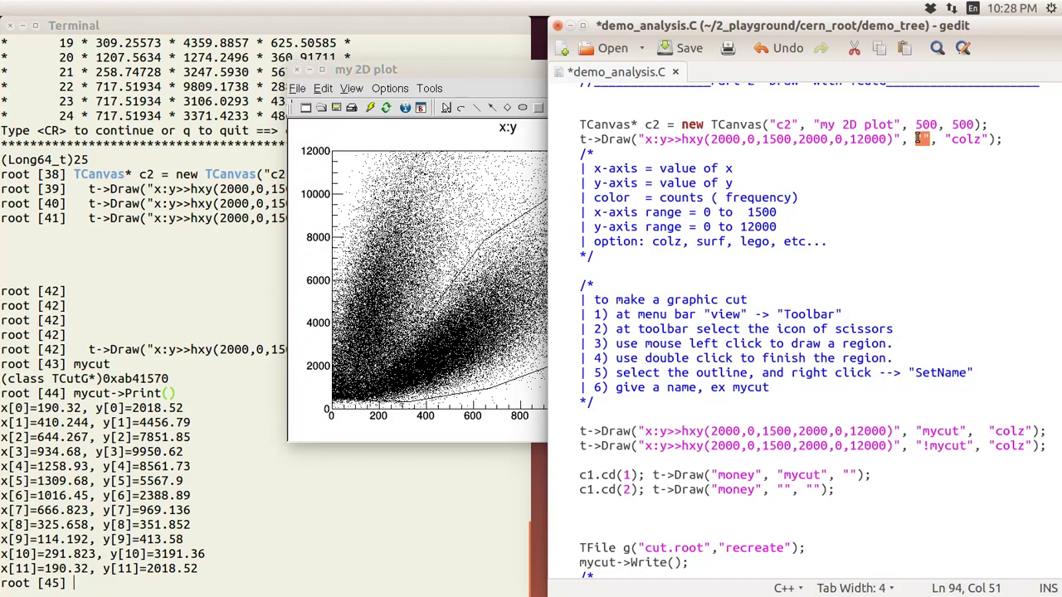
{"action": "left_click_drag", "start_coordinate": [963, 432], "coordinate": [921, 433]}
{"action": "left_click", "coordinate": [1048, 431]}
{"action": "triple_click", "coordinate": [1048, 431]}
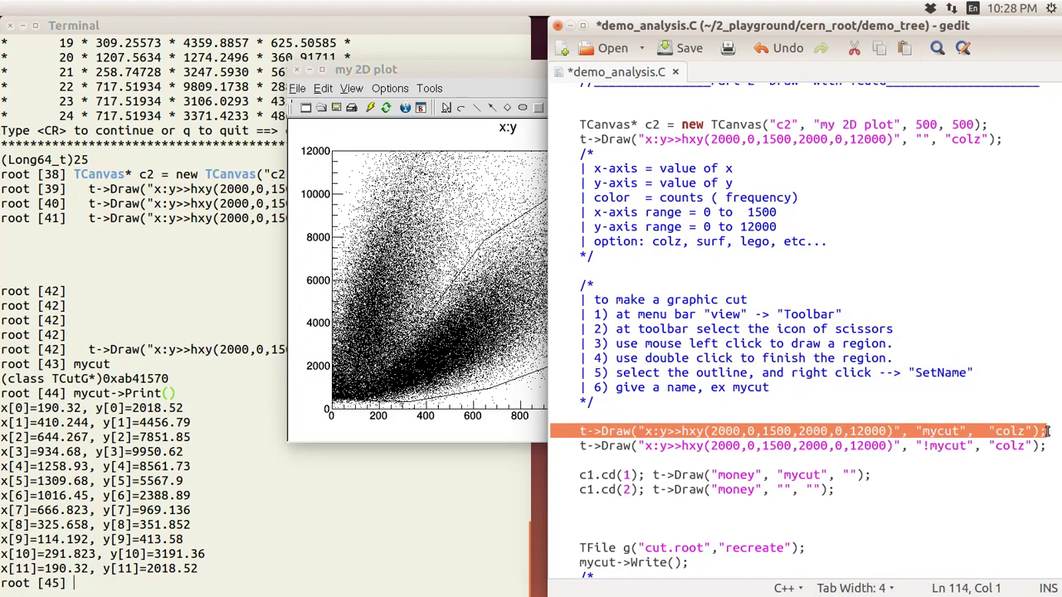
{"action": "right_click", "coordinate": [399, 579]}
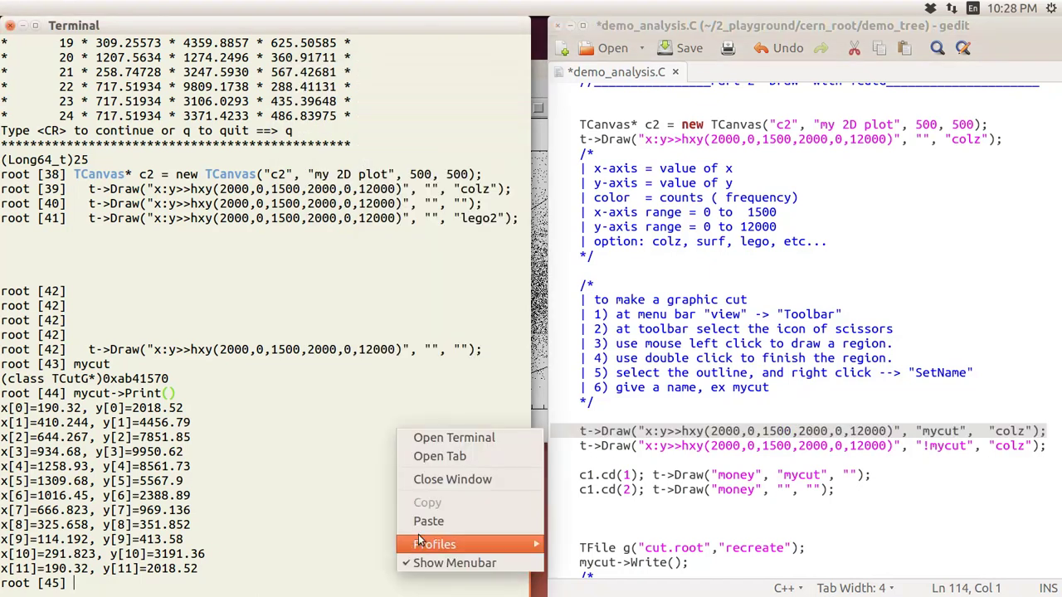
{"action": "left_click", "coordinate": [426, 524]}
{"action": "key", "text": "Return"}
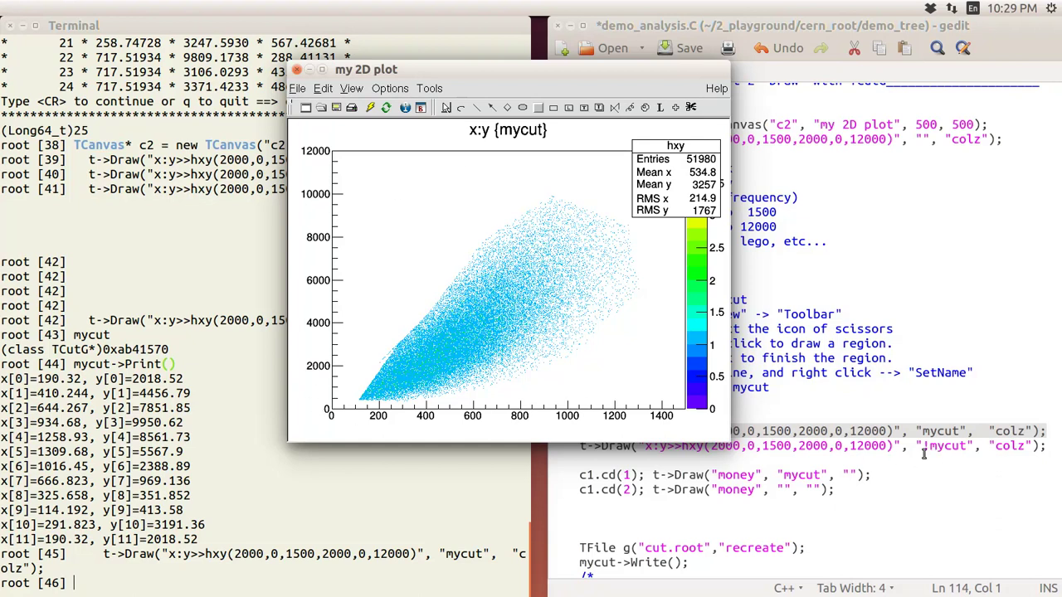
Run the t->Draw line with the "!mycut" selection and "colz" option in the ROOT terminal and show the 2D plot
{"action": "left_click", "coordinate": [926, 429]}
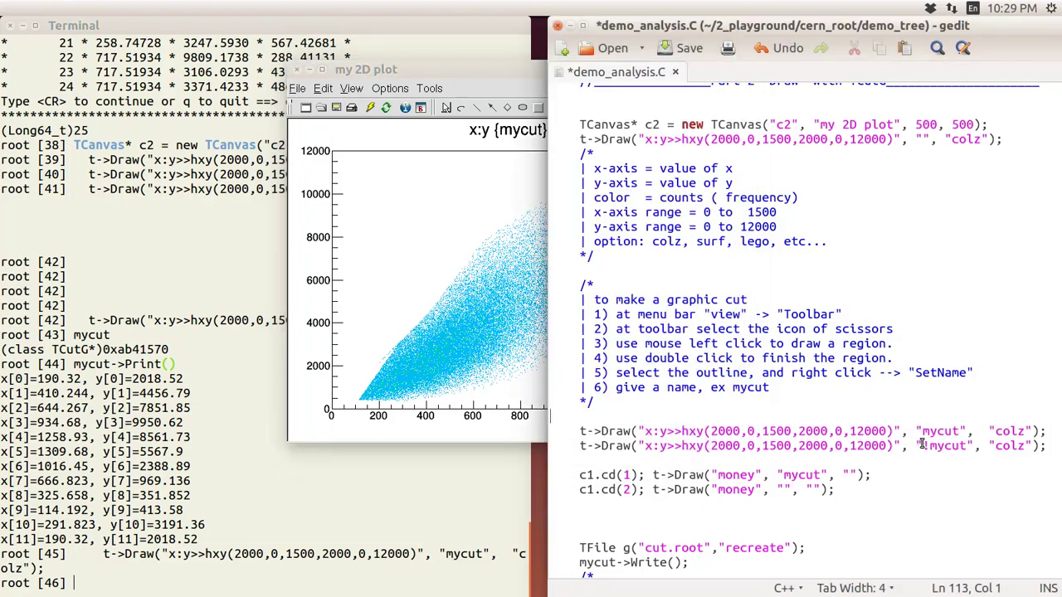
{"action": "left_click", "coordinate": [1047, 448]}
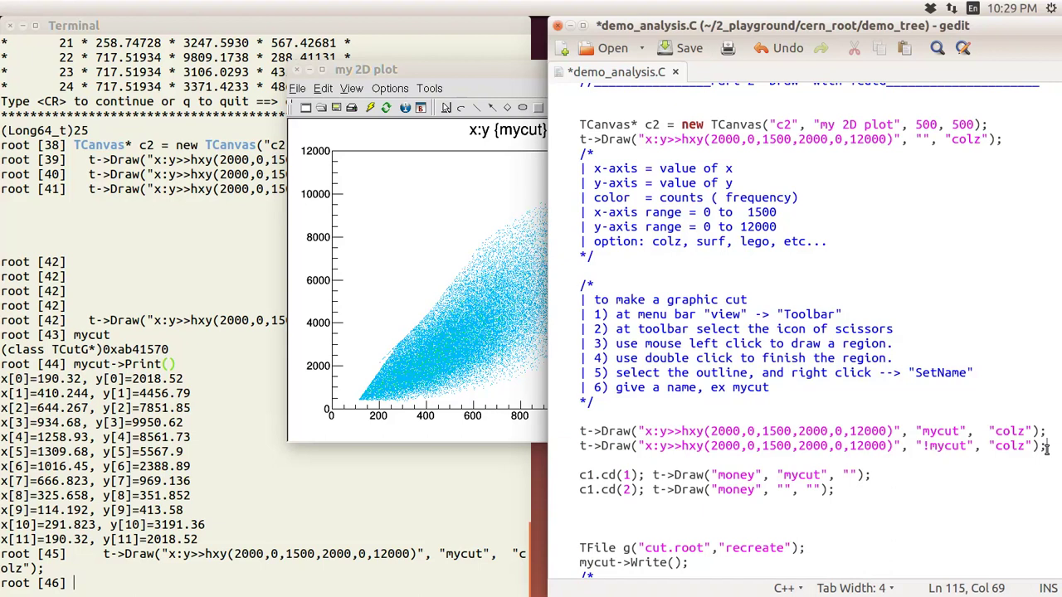
{"action": "key", "text": "shift+Home"}
{"action": "key", "text": "ctrl+c"}
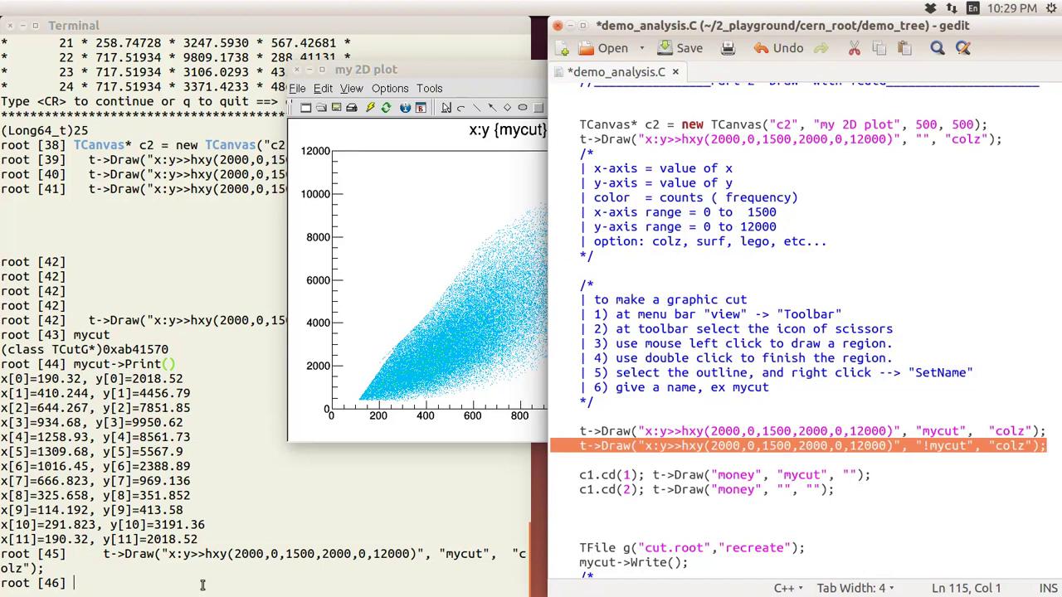
{"action": "right_click", "coordinate": [201, 585]}
{"action": "left_click", "coordinate": [279, 529]}
{"action": "key", "text": "Return"}
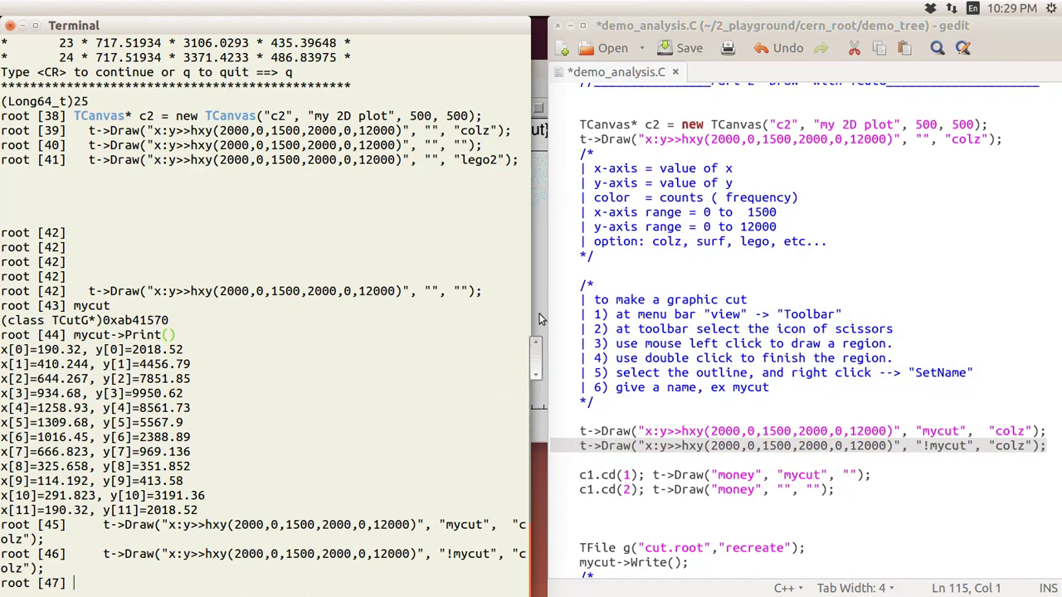
{"action": "left_click", "coordinate": [537, 369]}
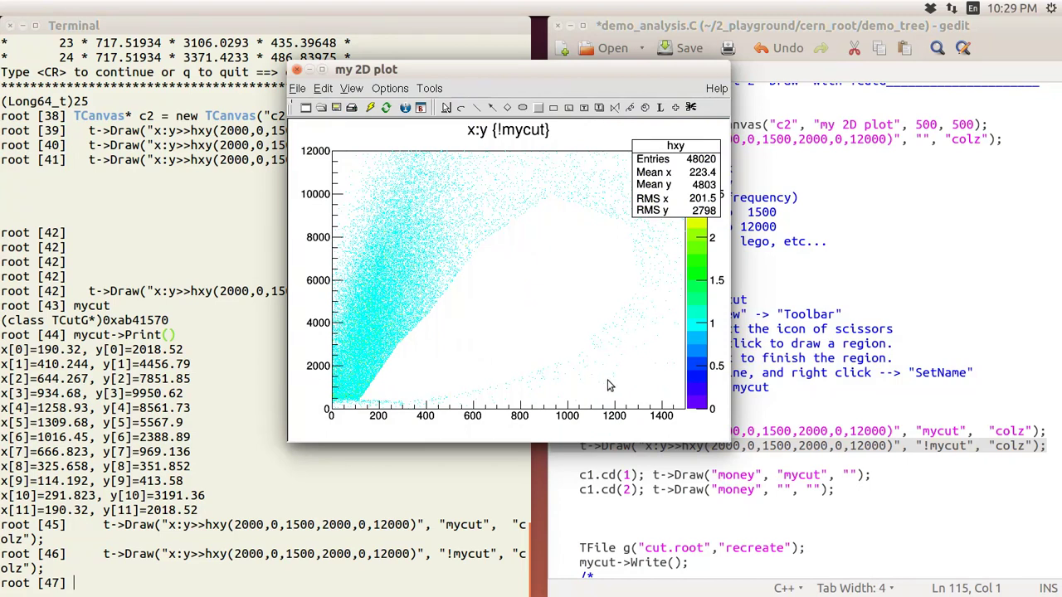
Highlight c1.cd(1) in the script and bring the my histo canvas to the front
{"action": "left_click", "coordinate": [835, 445]}
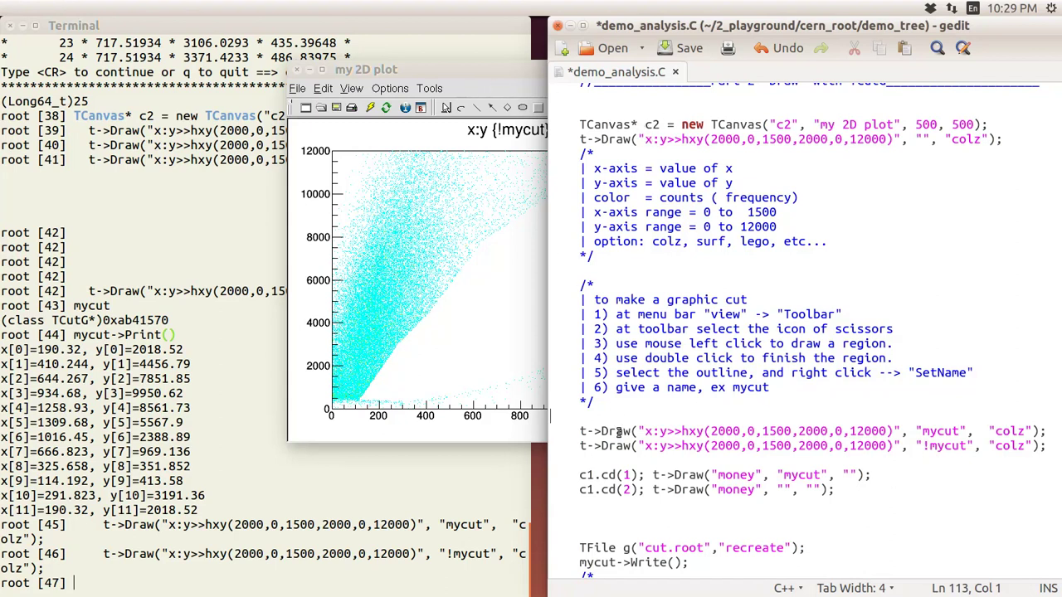
{"action": "left_click_drag", "start_coordinate": [578, 475], "coordinate": [636, 473]}
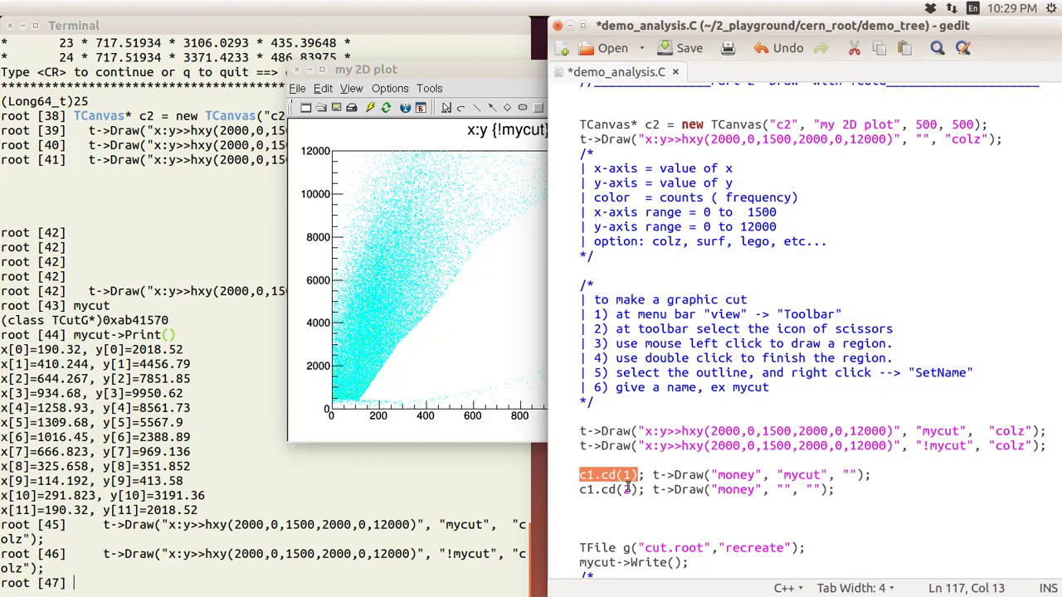
{"action": "key", "text": "alt+Tab"}
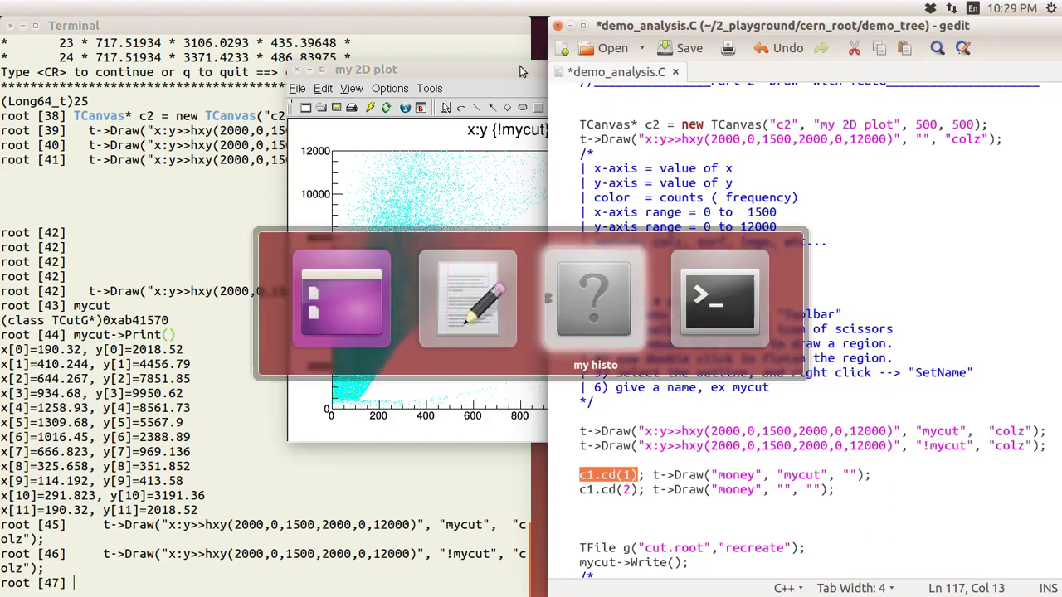
{"action": "key", "text": "alt+Tab"}
{"action": "key", "text": "alt+Tab"}
{"action": "key", "text": "alt+Tab"}
{"action": "key", "text": "alt+Tab"}
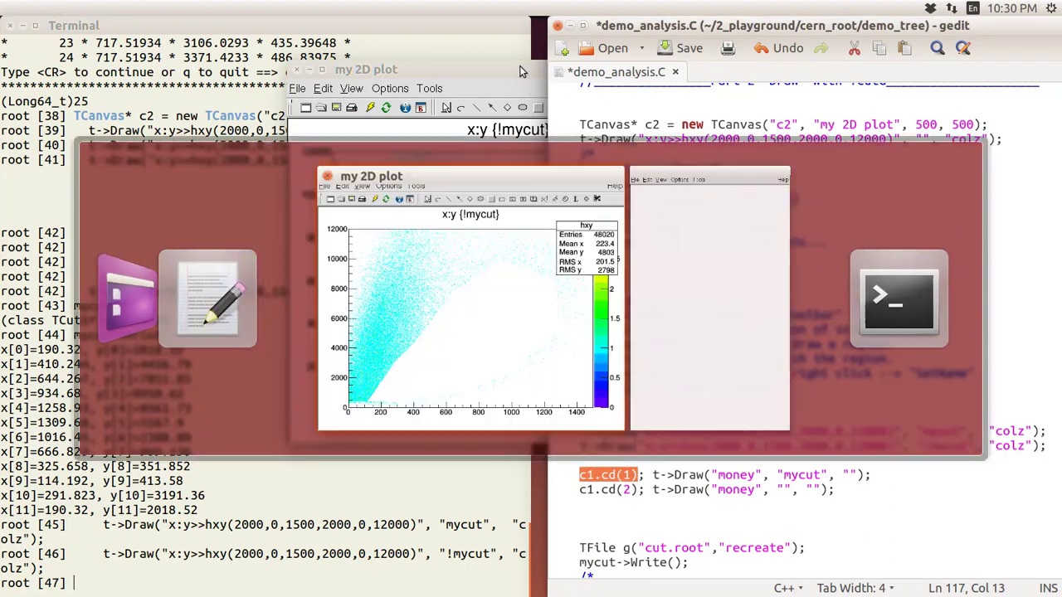
{"action": "key", "text": "alt+Tab"}
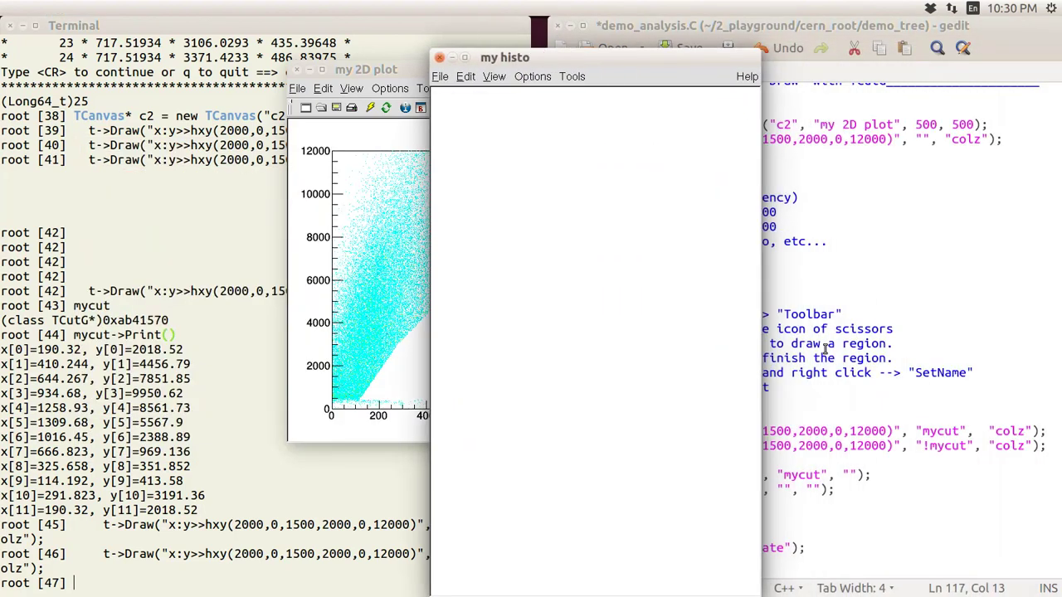
Copy c1.cd(1); t->Draw("money", "mycut", ""); from the script and run it in the ROOT terminal
{"action": "left_click", "coordinate": [819, 342]}
{"action": "left_click_drag", "start_coordinate": [579, 474], "coordinate": [881, 477]}
{"action": "key", "text": "ctrl+c"}
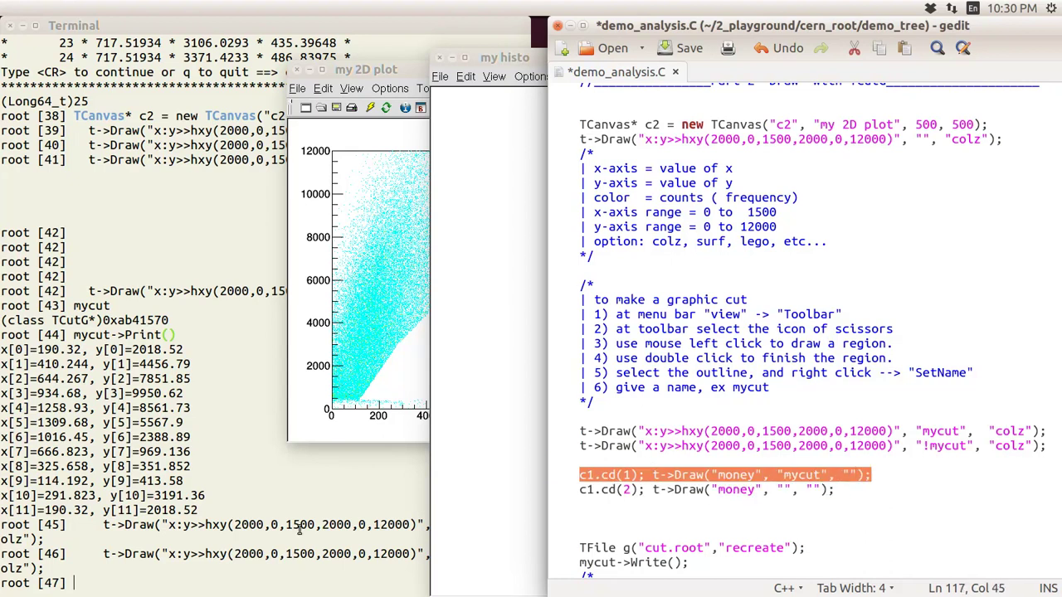
{"action": "right_click", "coordinate": [259, 592]}
{"action": "left_click", "coordinate": [299, 543]}
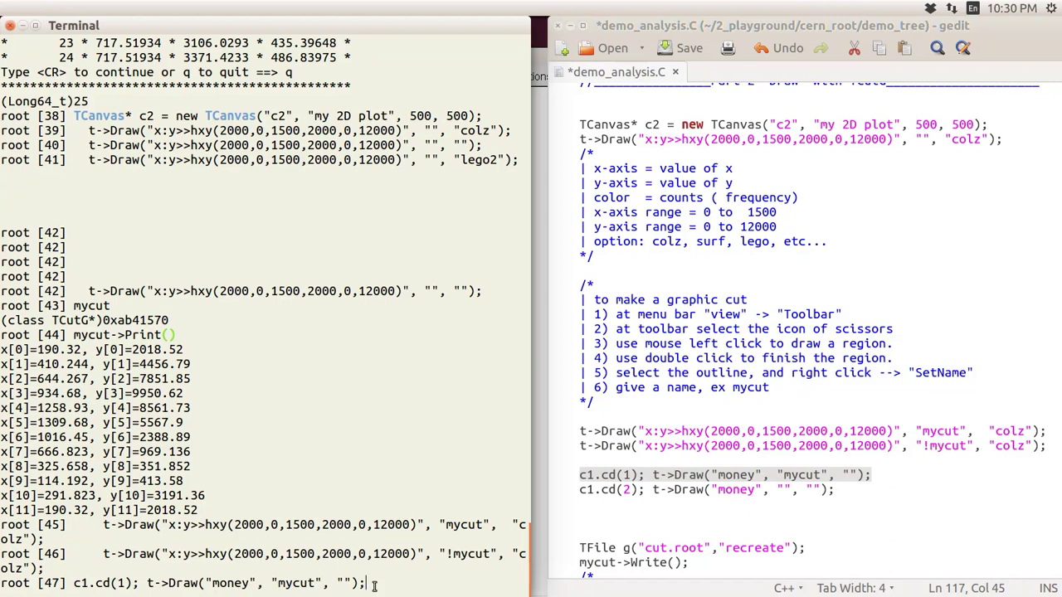
{"action": "key", "text": "Return"}
Run c1.cd(2); t->Draw("money", "", ""); in the ROOT terminal and show the my histo canvas
{"action": "left_click_drag", "start_coordinate": [834, 490], "coordinate": [584, 488]}
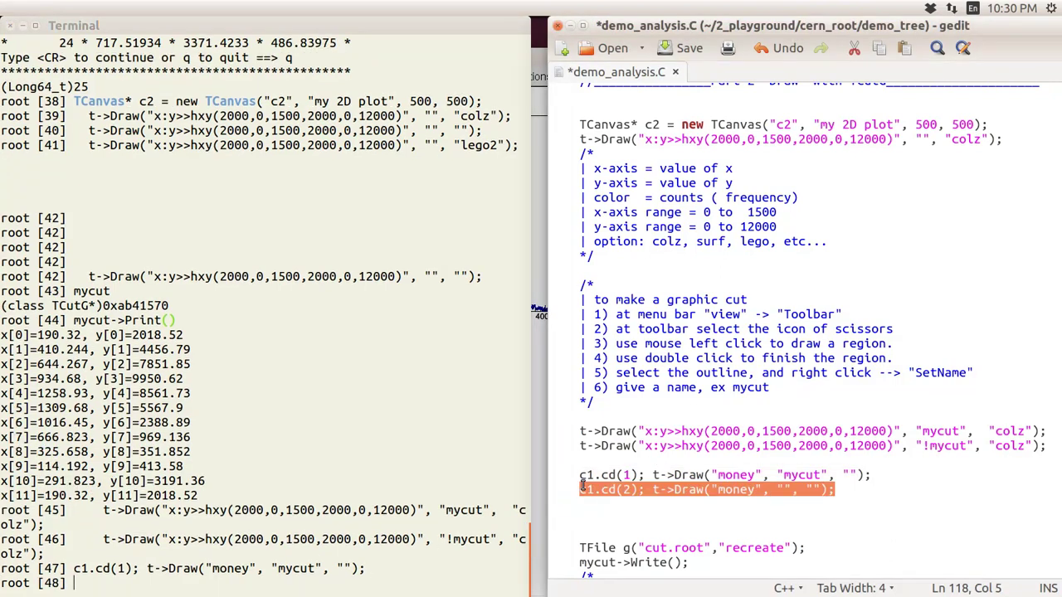
{"action": "right_click", "coordinate": [409, 589]}
{"action": "left_click", "coordinate": [452, 540]}
{"action": "key", "text": "Return"}
{"action": "key", "text": "alt+Tab"}
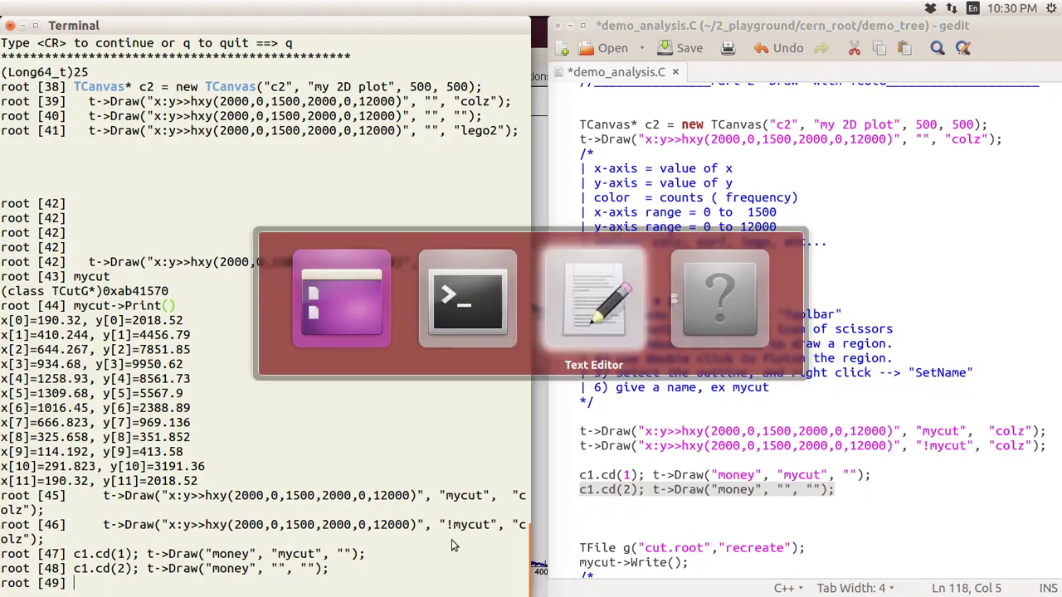
{"action": "key", "text": "alt+Tab"}
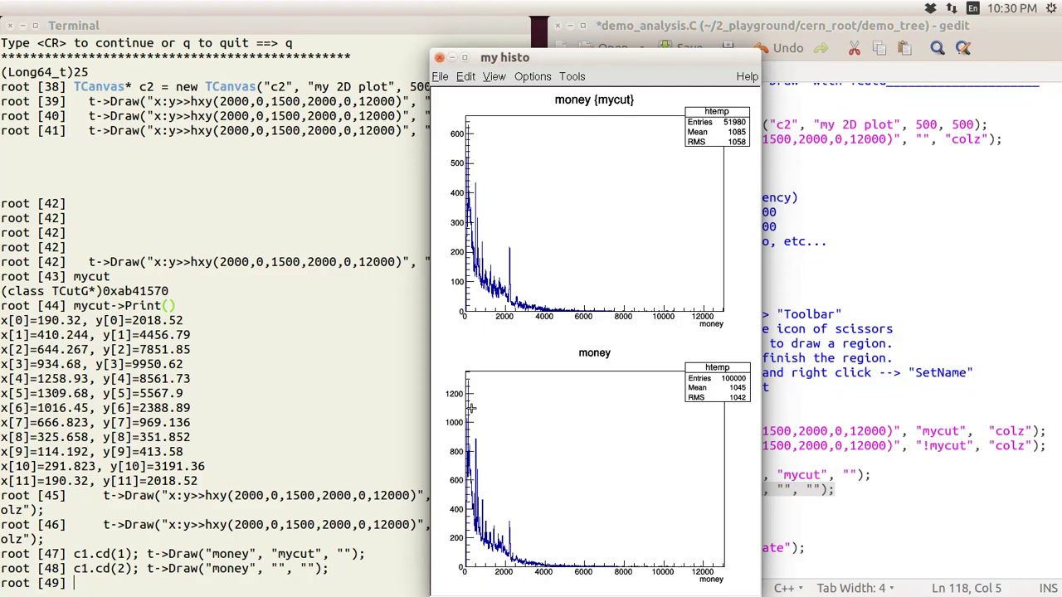
Move the my histo, 2D plot and script windows apart so the 2D plot sits uncovered over the terminal
{"action": "left_click_drag", "start_coordinate": [674, 64], "coordinate": [921, 72]}
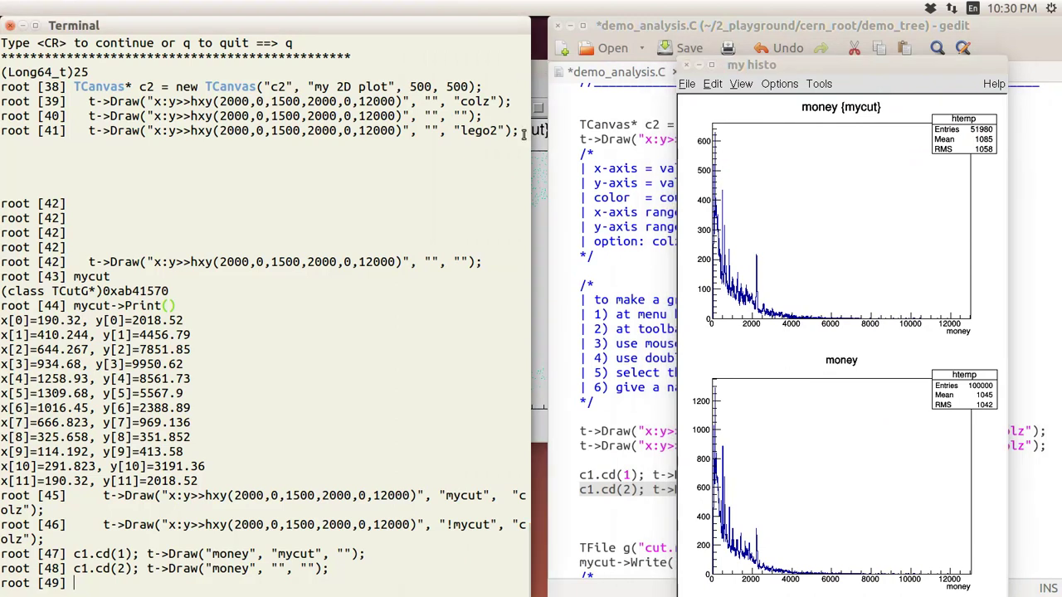
{"action": "left_click", "coordinate": [545, 68]}
{"action": "double_click", "coordinate": [590, 26]}
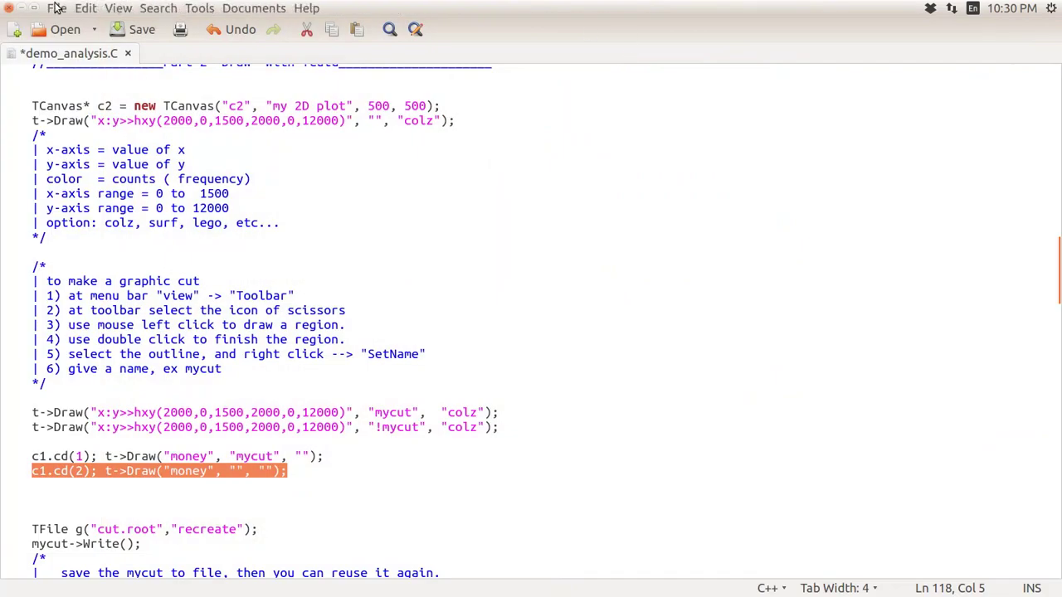
{"action": "double_click", "coordinate": [597, 8]}
{"action": "left_click_drag", "start_coordinate": [797, 52], "coordinate": [863, 52]}
{"action": "left_click", "coordinate": [543, 248]}
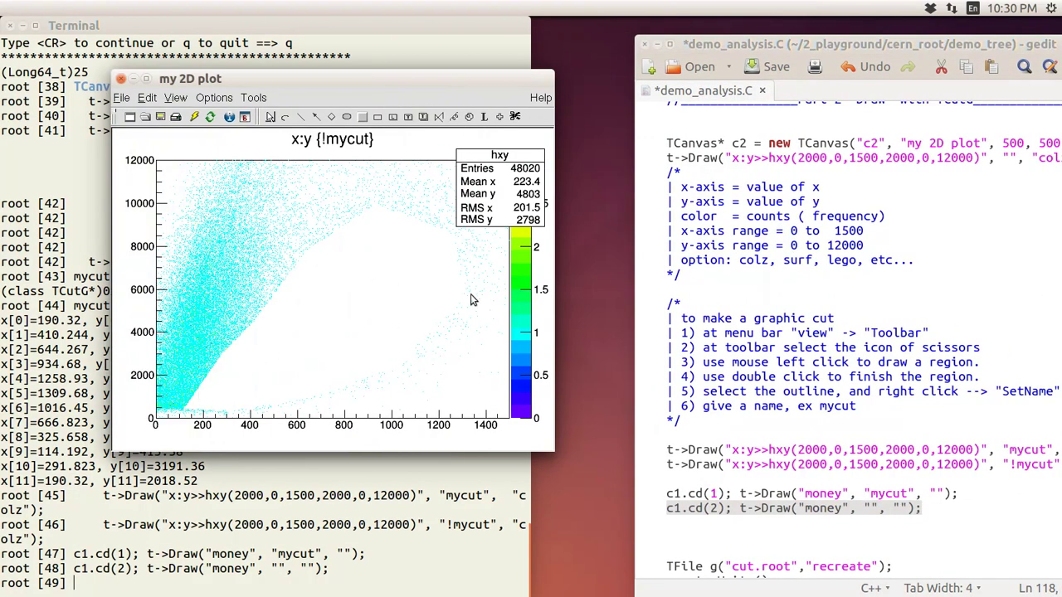
{"action": "left_click_drag", "start_coordinate": [948, 44], "coordinate": [917, 37]}
Bring the my histo canvas to the front and place it next to the 2D plot to compare the money histograms
{"action": "key", "text": "alt+Tab"}
{"action": "key", "text": "alt+Tab"}
{"action": "key", "text": "alt+Tab"}
{"action": "key", "text": "alt+Tab"}
{"action": "key", "text": "alt+Tab"}
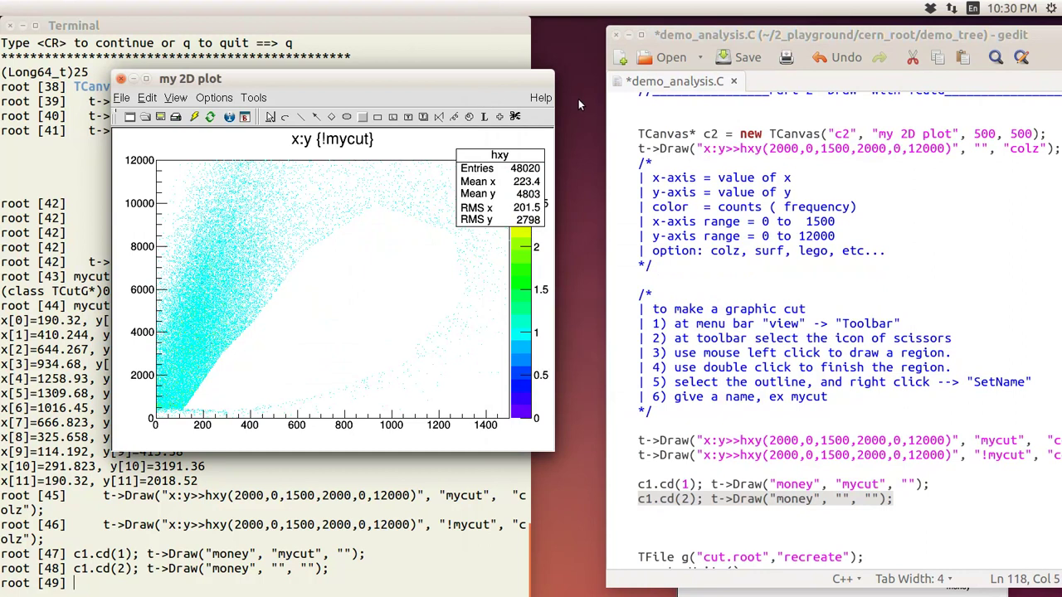
{"action": "key", "text": "alt+Tab"}
{"action": "key", "text": "alt+Tab"}
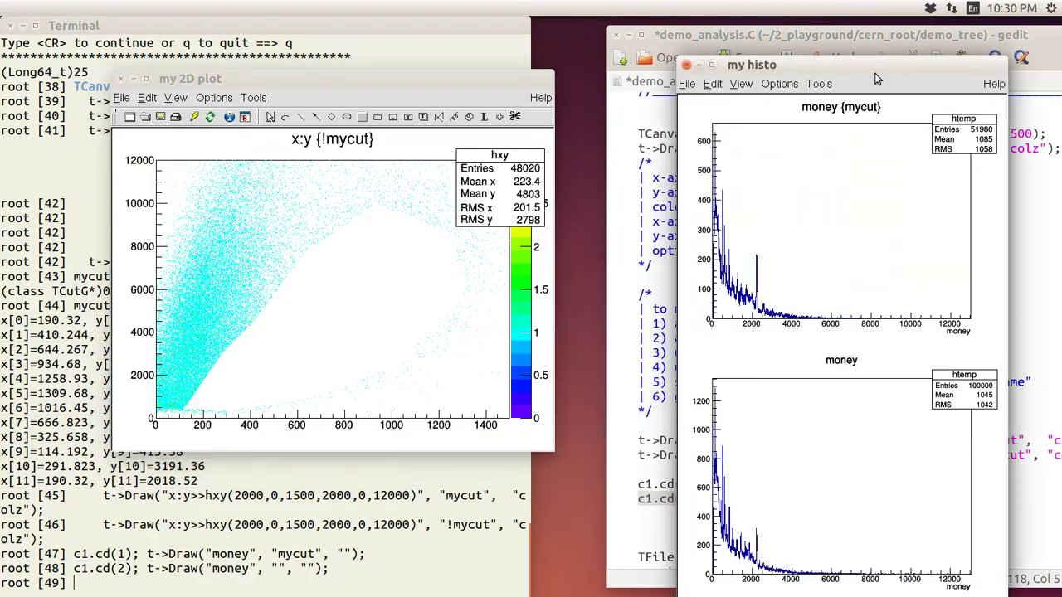
{"action": "left_click_drag", "start_coordinate": [832, 68], "coordinate": [605, 51]}
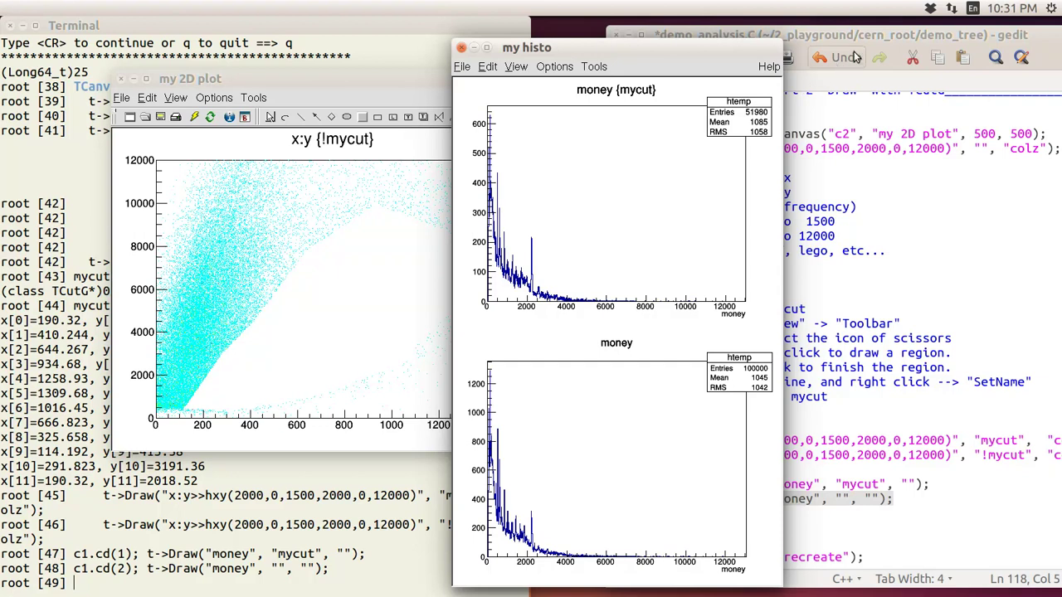
Examine the script's lines for saving mycut to cut.root and its notes on refining the region
{"action": "left_click", "coordinate": [875, 35]}
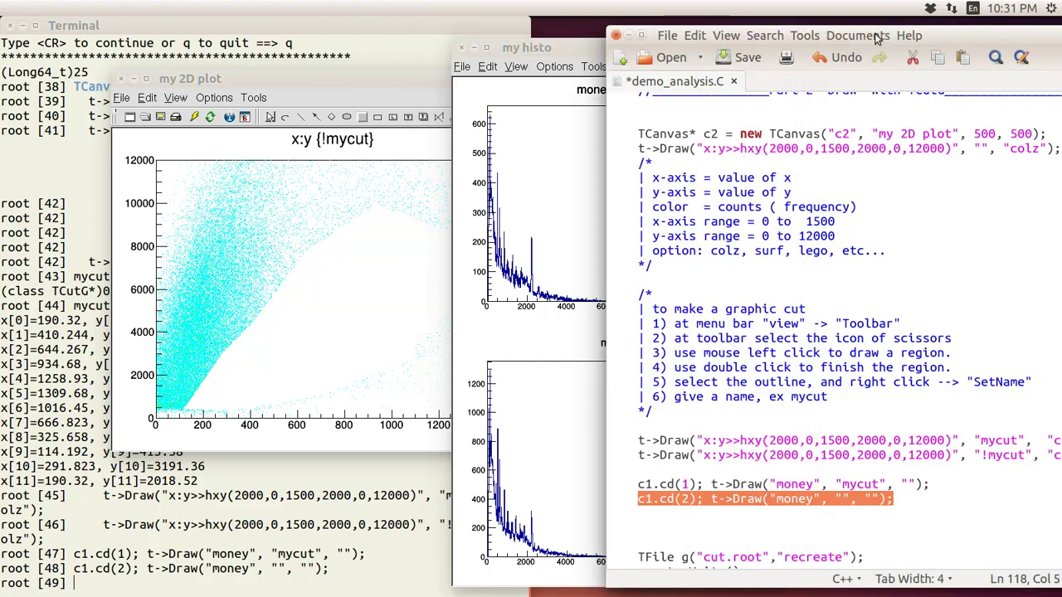
{"action": "scroll", "coordinate": [892, 334], "scroll_direction": "down", "scroll_amount": 2}
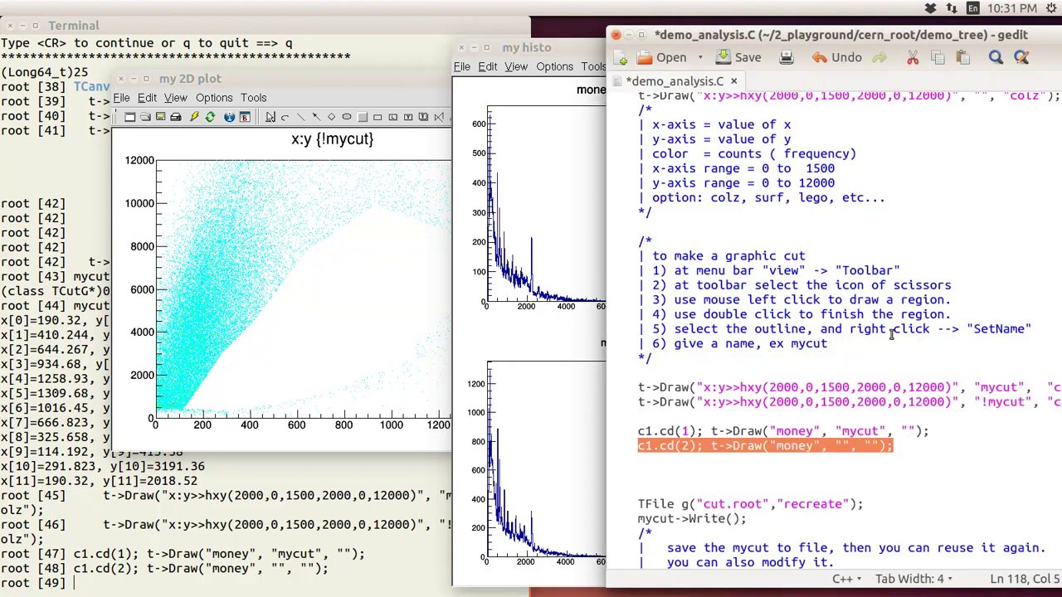
{"action": "scroll", "coordinate": [892, 335], "scroll_direction": "down", "scroll_amount": 4}
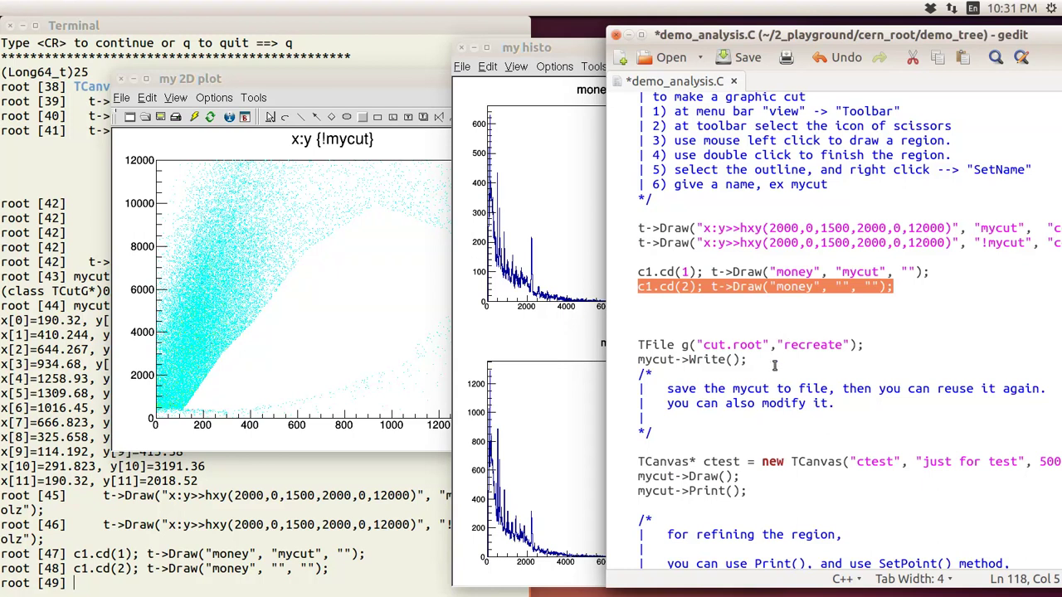
{"action": "scroll", "coordinate": [793, 360], "scroll_direction": "down", "scroll_amount": 1}
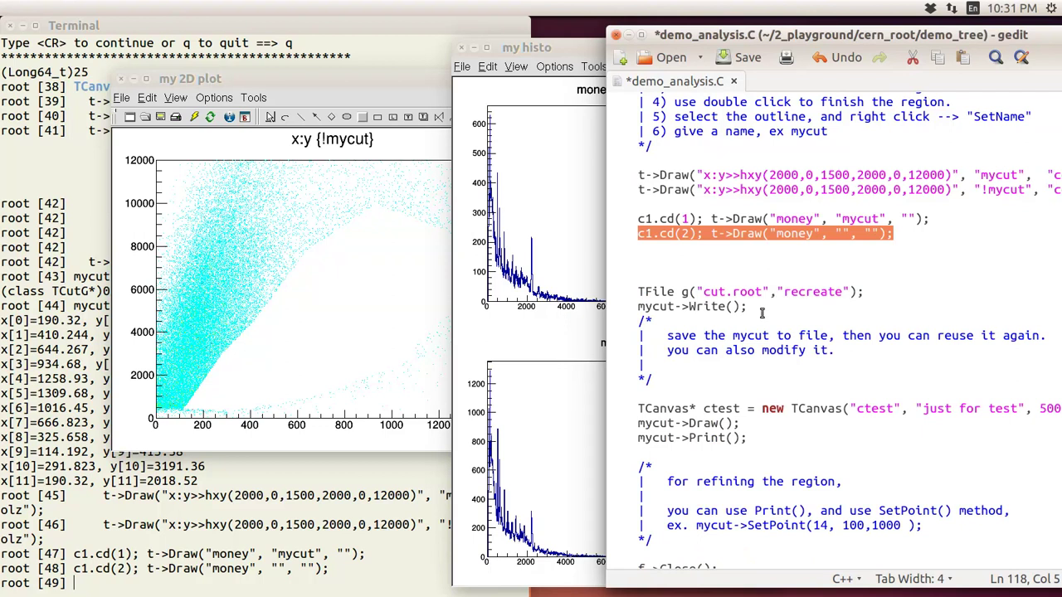
{"action": "left_click_drag", "start_coordinate": [663, 274], "coordinate": [778, 307]}
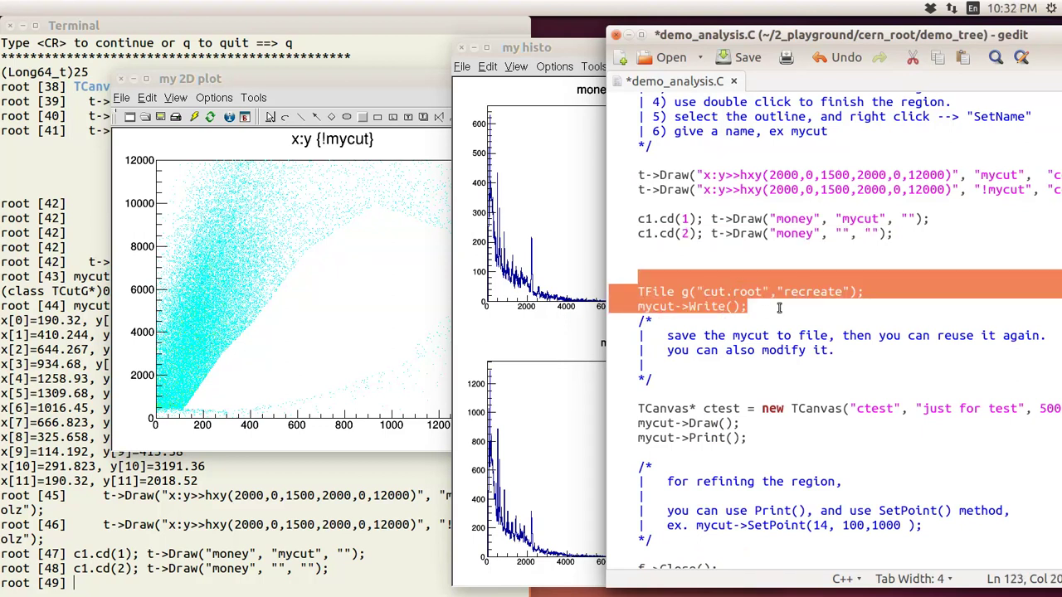
{"action": "scroll", "coordinate": [834, 371], "scroll_direction": "down", "scroll_amount": 1}
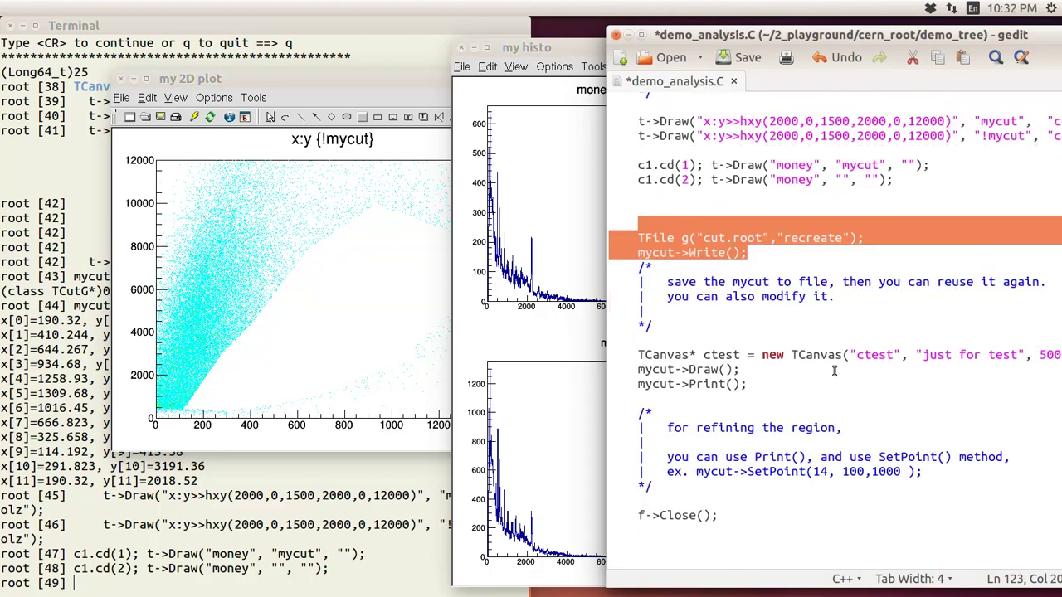
{"action": "left_click_drag", "start_coordinate": [980, 35], "coordinate": [918, 40]}
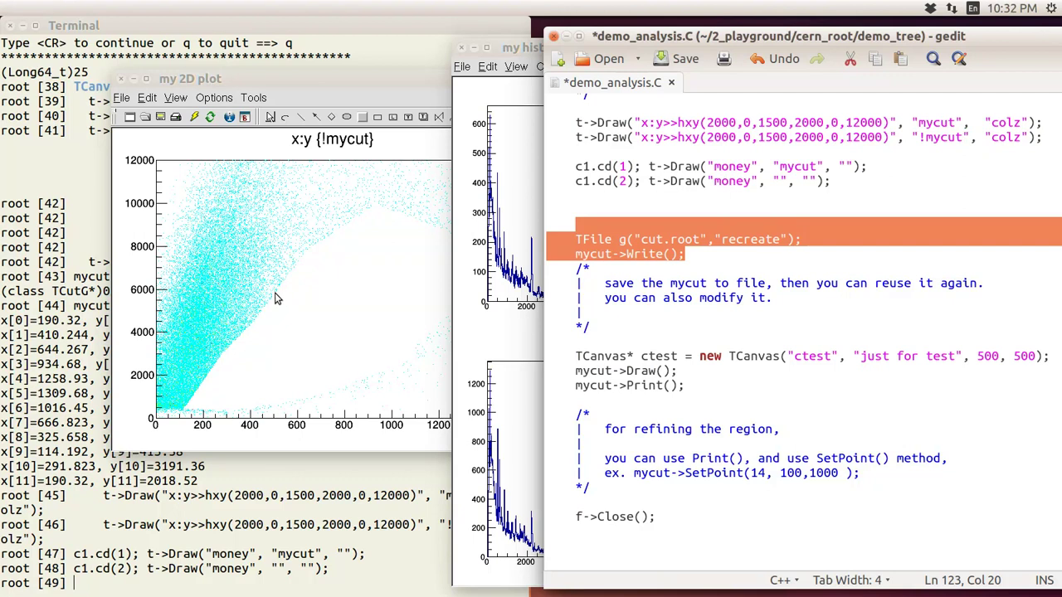
Copy the TCanvas* ctest line from the script, run it in the ROOT terminal, and move the just for test canvas over the terminal
{"action": "double_click", "coordinate": [578, 357]}
{"action": "left_click", "coordinate": [576, 356]}
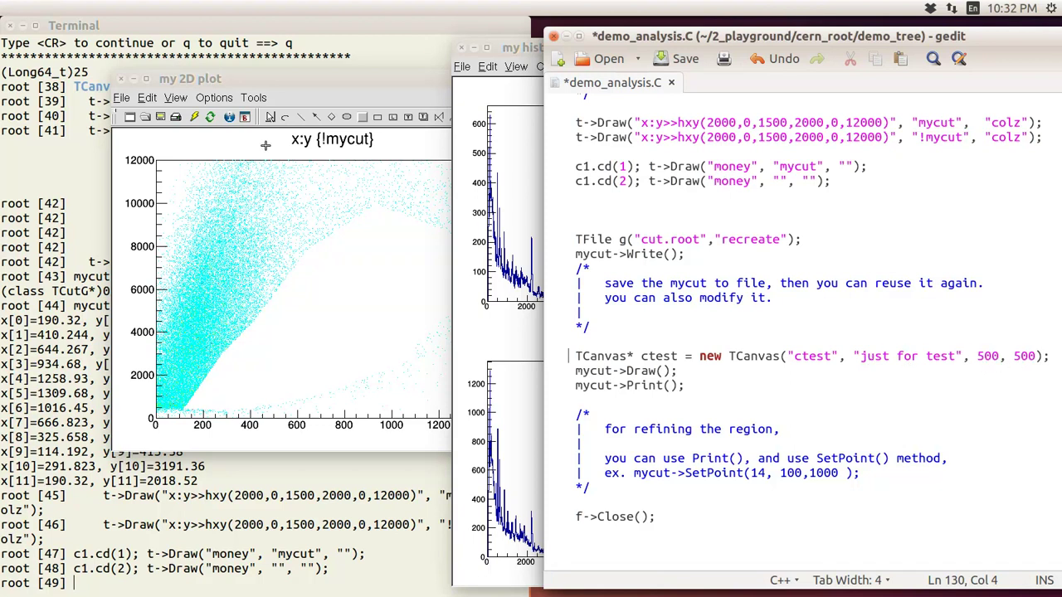
{"action": "left_click", "coordinate": [357, 81]}
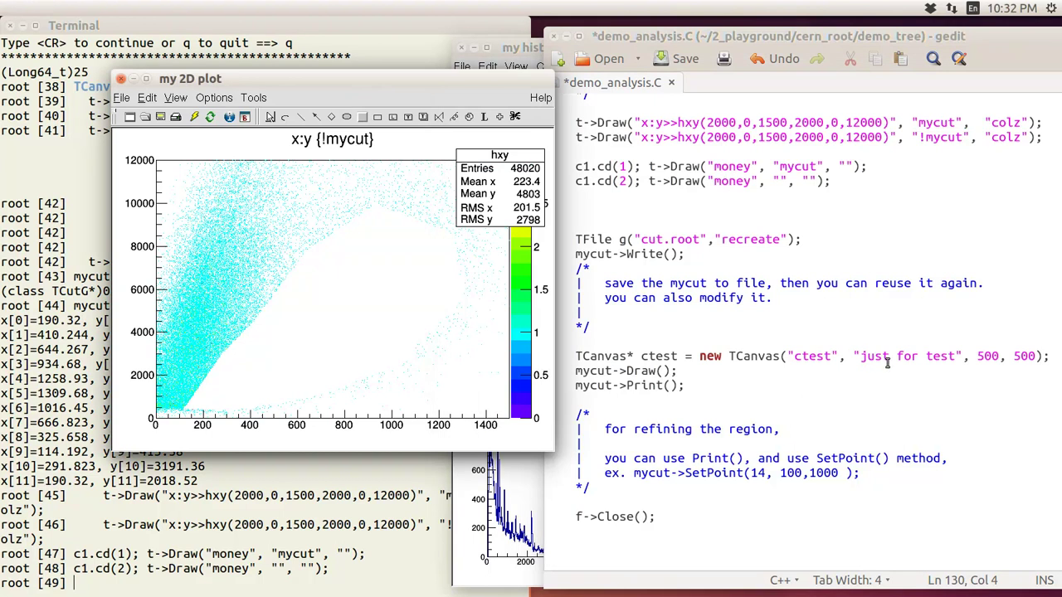
{"action": "left_click", "coordinate": [1052, 356]}
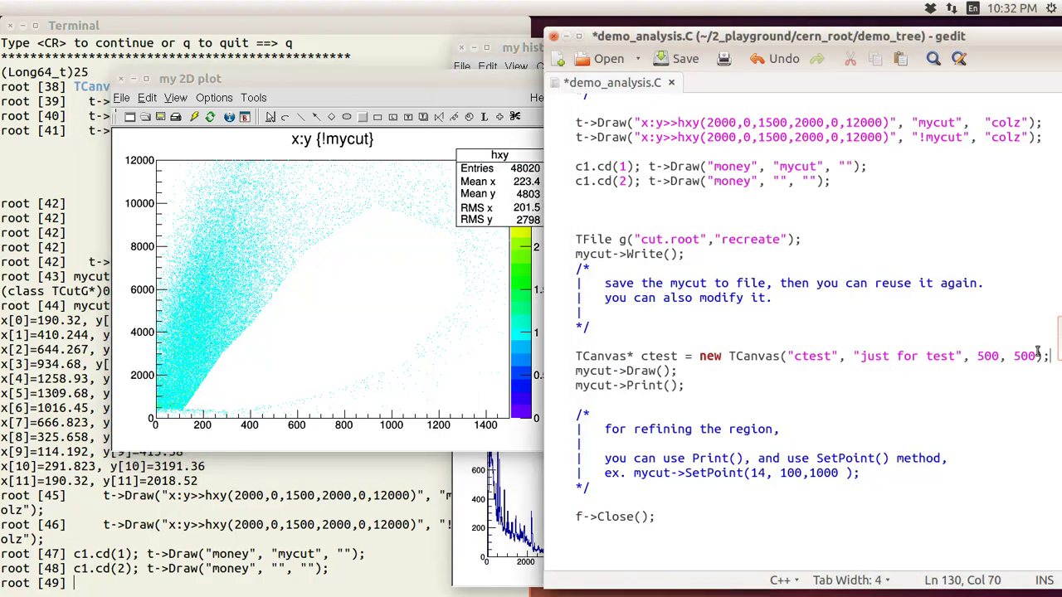
{"action": "left_click", "coordinate": [578, 356]}
{"action": "left_click_drag", "start_coordinate": [578, 355], "coordinate": [1051, 356]}
{"action": "key", "text": "ctrl+c"}
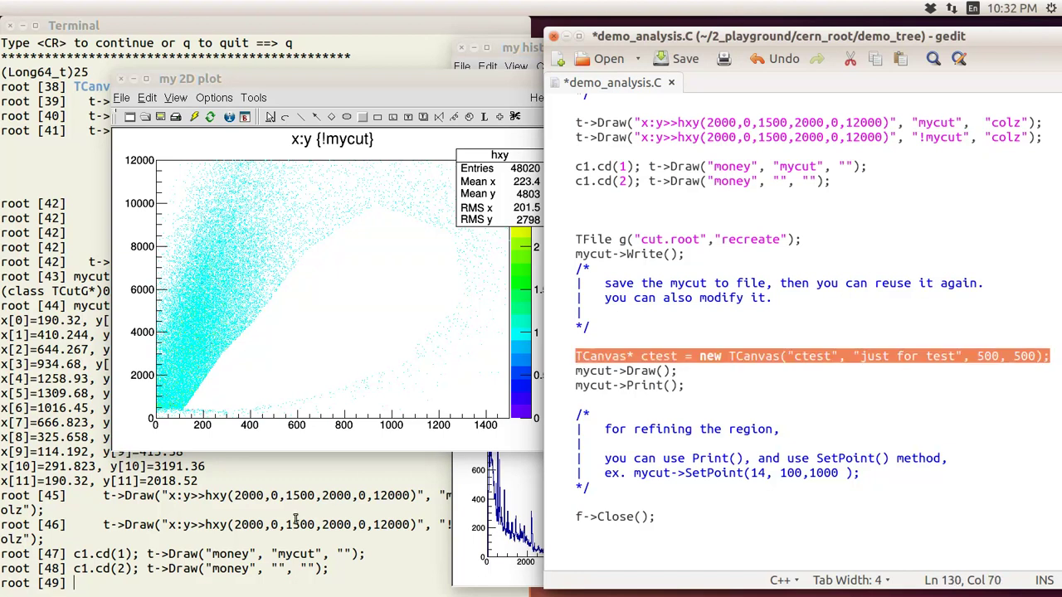
{"action": "right_click", "coordinate": [256, 572]}
{"action": "left_click", "coordinate": [289, 522]}
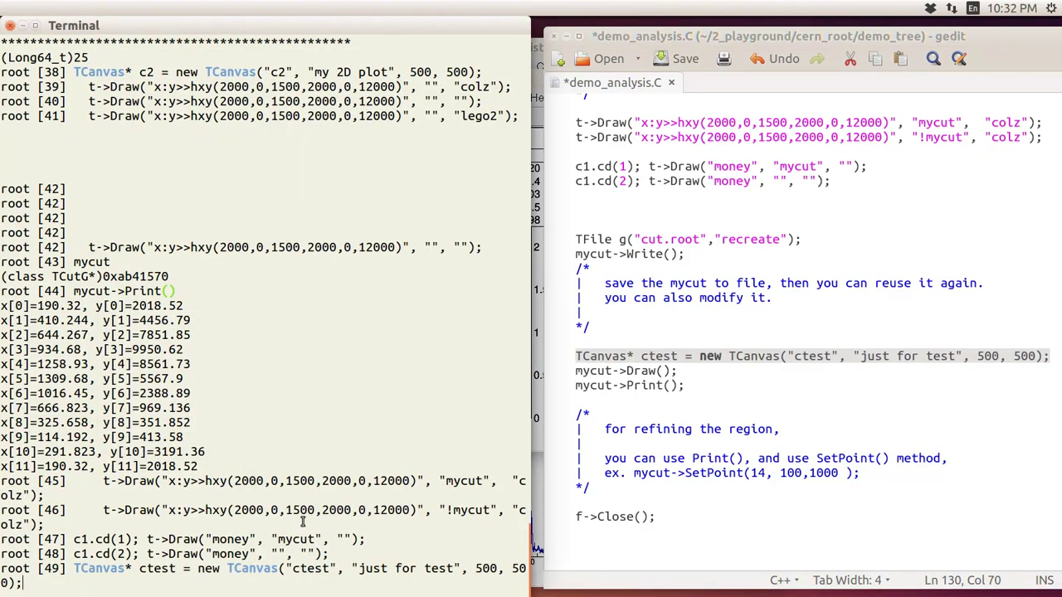
{"action": "key", "text": "Return"}
{"action": "left_click_drag", "start_coordinate": [872, 30], "coordinate": [490, 76]}
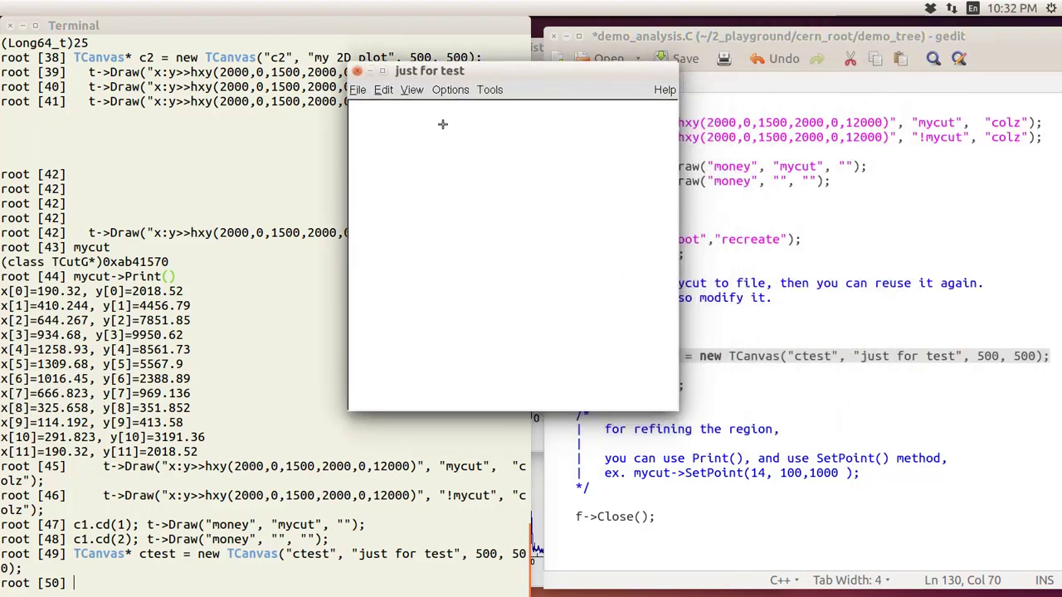
Run mycut->Draw() in the ROOT terminal to draw the cut on the just for test canvas
{"action": "left_click", "coordinate": [118, 583]}
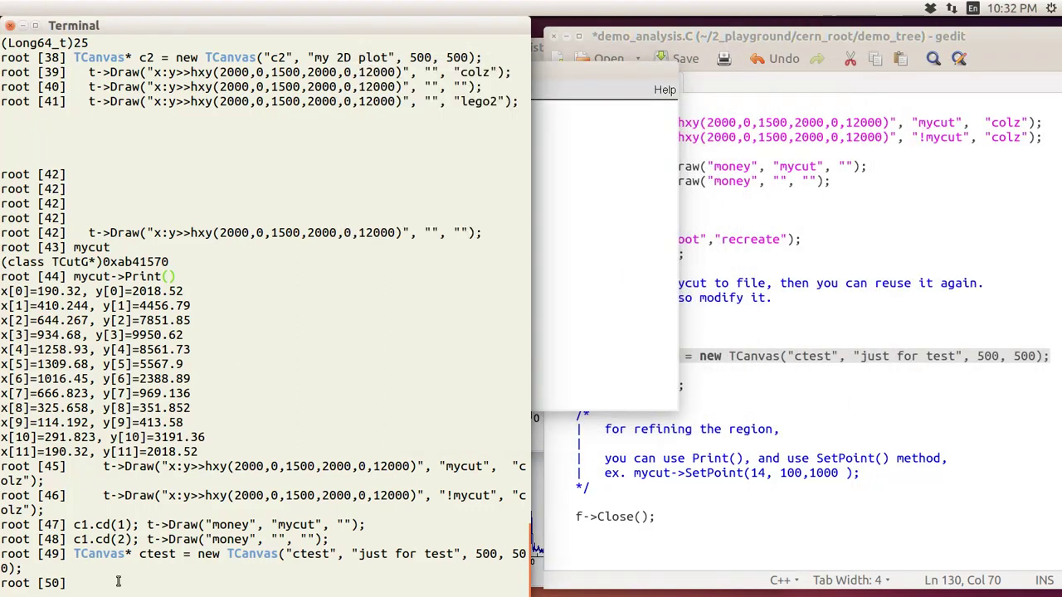
{"action": "type", "text": "mycut-Dr"}
{"action": "key", "text": "BackSpace"}
{"action": "key", "text": "BackSpace"}
{"action": "key", "text": "BackSpace"}
{"action": "type", "text": ">Draw()"}
{"action": "key", "text": "Return"}
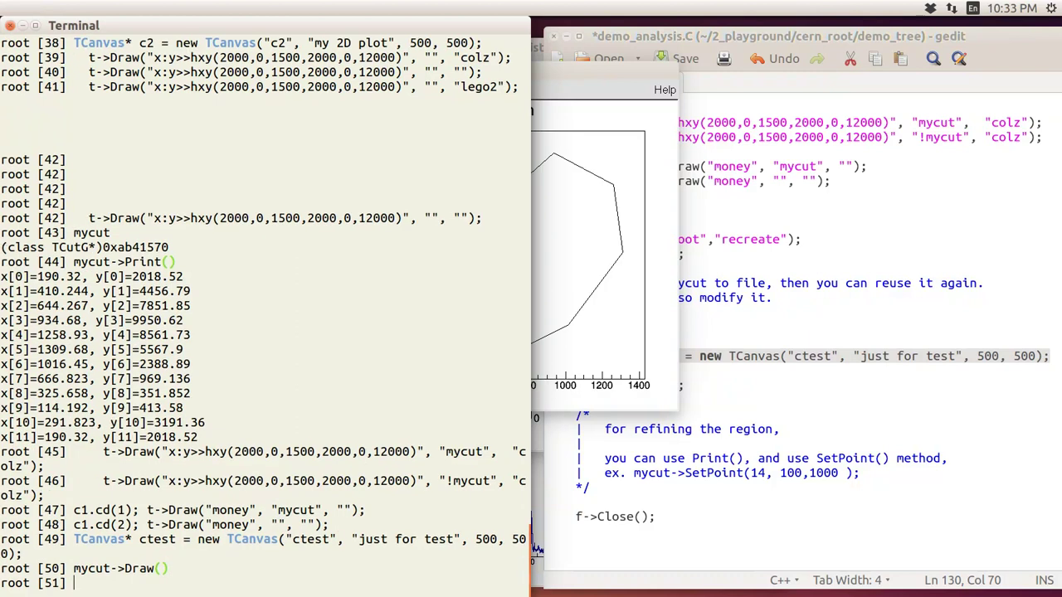
On the just for test canvas, shift the mycut outline slightly up and right, and move its top vertex to about (934, 9763)
{"action": "left_click", "coordinate": [576, 87]}
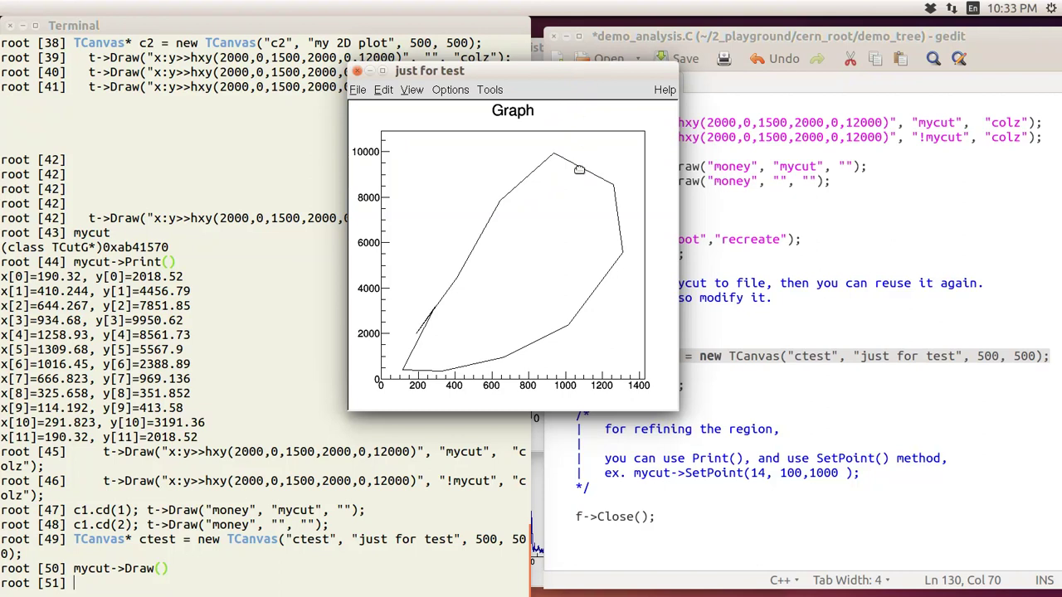
{"action": "left_click_drag", "start_coordinate": [579, 170], "coordinate": [589, 165]}
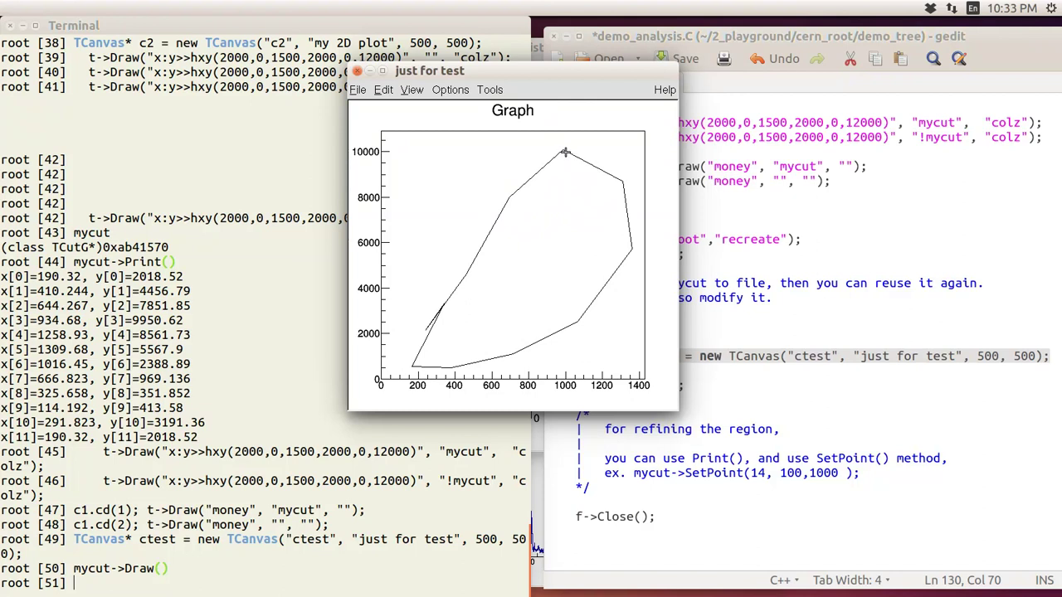
{"action": "mouse_move", "coordinate": [564, 152]}
{"action": "left_mouse_down"}
{"action": "mouse_move", "coordinate": [564, 224]}
{"action": "mouse_move", "coordinate": [539, 169]}
{"action": "mouse_move", "coordinate": [581, 162]}
{"action": "mouse_move", "coordinate": [554, 158]}
{"action": "left_mouse_up"}
Insert a point on the upper-right edge of the mycut outline and move it outward to about (1122, 10142)
{"action": "right_click", "coordinate": [584, 169]}
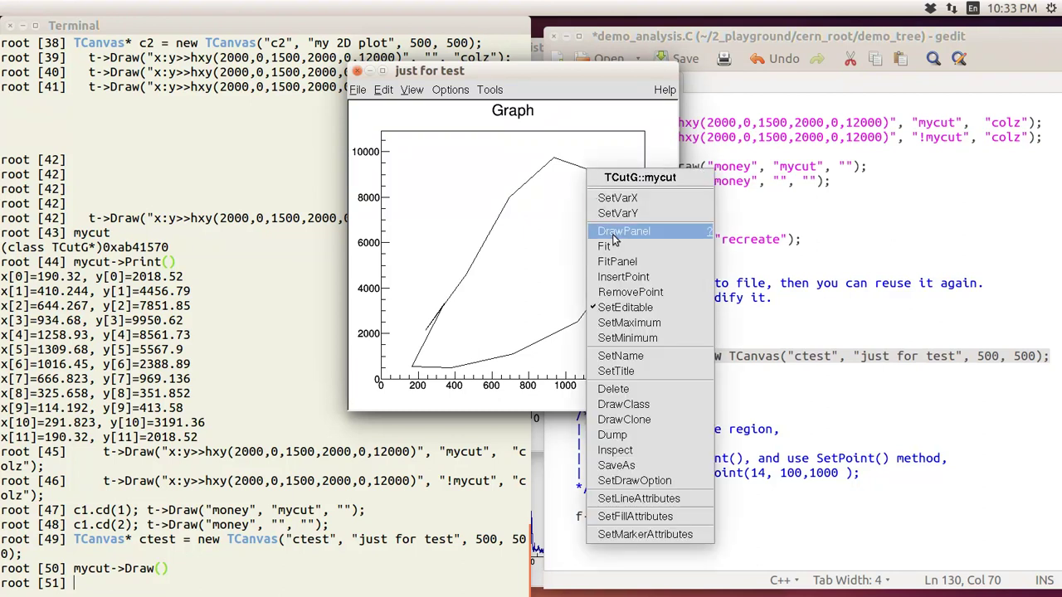
{"action": "left_click", "coordinate": [634, 277]}
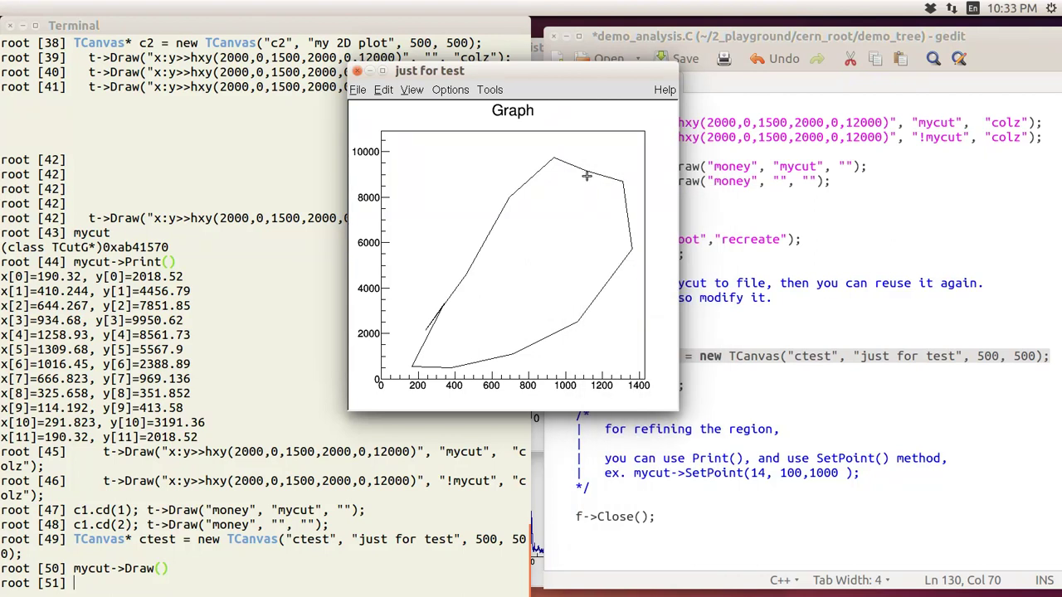
{"action": "left_click_drag", "start_coordinate": [584, 172], "coordinate": [588, 150]}
Move the script window away from the just for test canvas and run mycut->Print() in the ROOT terminal
{"action": "left_click_drag", "start_coordinate": [606, 79], "coordinate": [613, 67]}
{"action": "left_click_drag", "start_coordinate": [876, 36], "coordinate": [981, 45]}
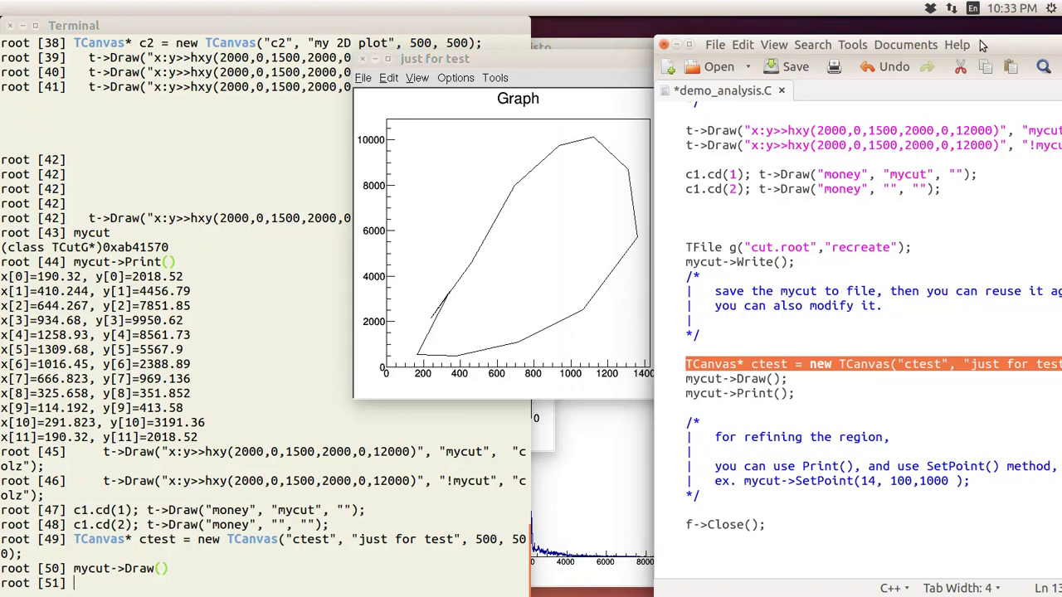
{"action": "left_click", "coordinate": [258, 565]}
{"action": "type", "text": "my"}
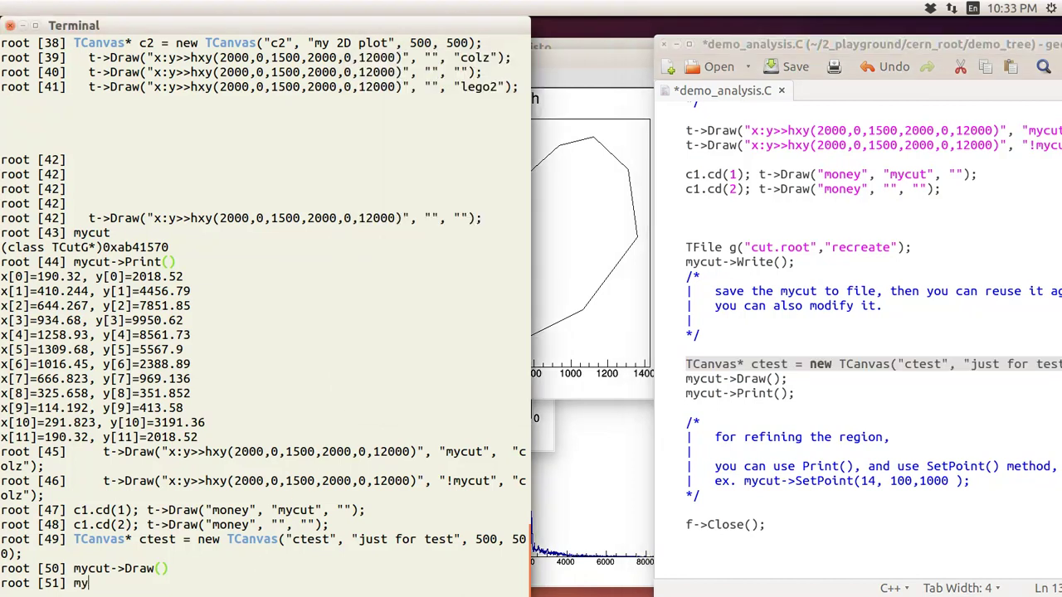
{"action": "type", "text": "cut->Print()"}
{"action": "key", "text": "Return"}
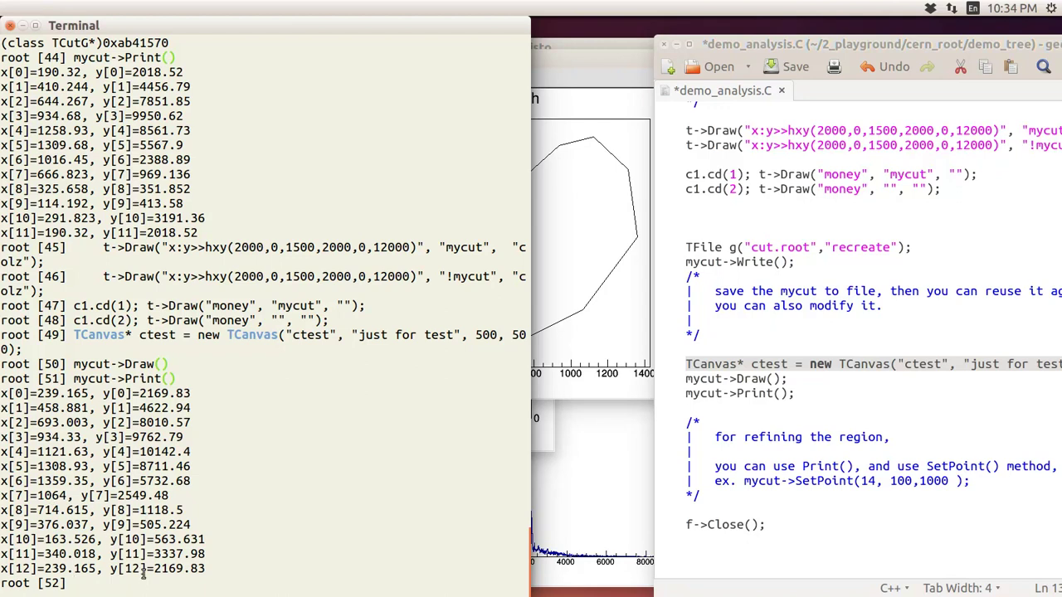
Run mycut->SetPoint(11, 500, 4000) in the ROOT terminal and move the just for test canvas clear of the terminal
{"action": "type", "text": "mycut->SetPoint("}
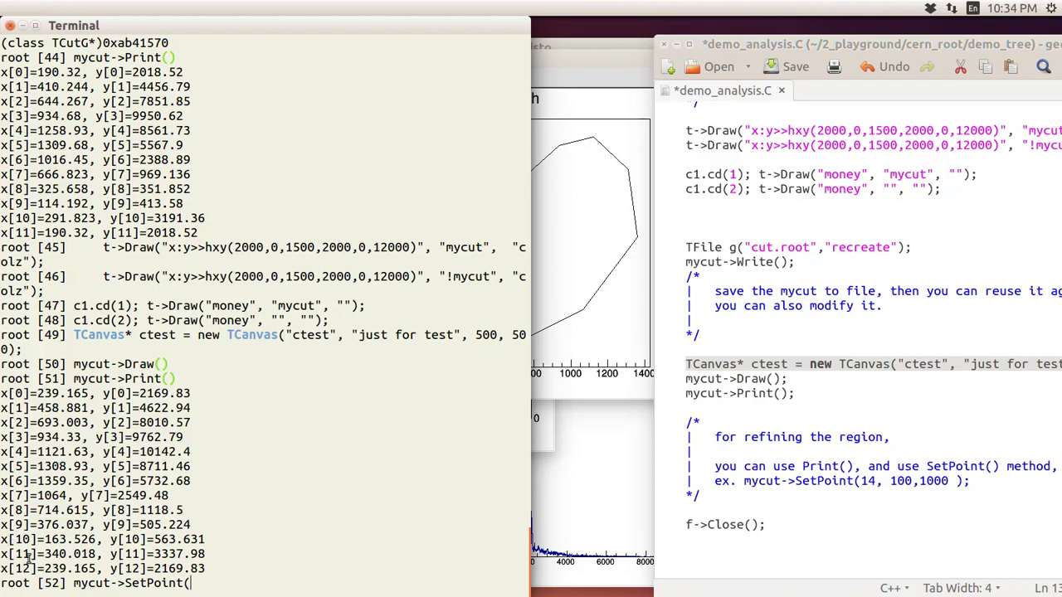
{"action": "type", "text": "11, 500, 4000)"}
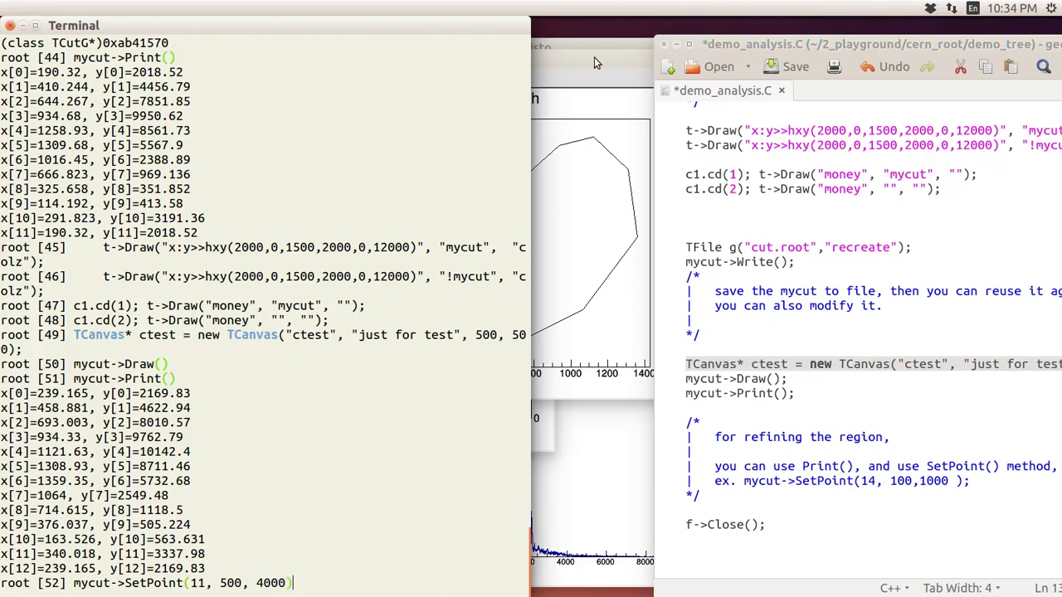
{"action": "left_click_drag", "start_coordinate": [597, 60], "coordinate": [708, 64]}
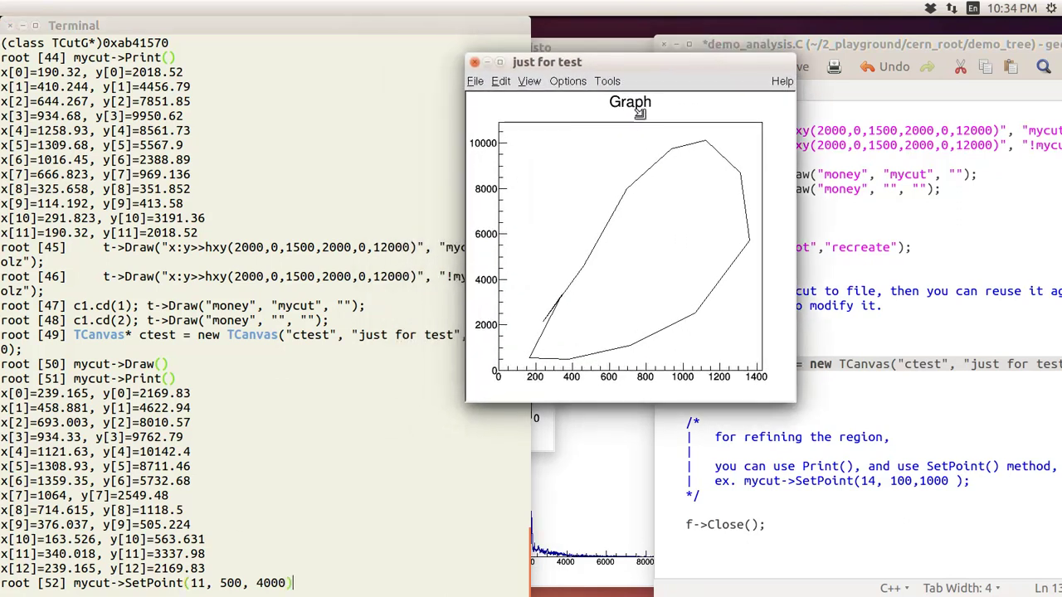
{"action": "left_click", "coordinate": [332, 574]}
{"action": "key", "text": "Return"}
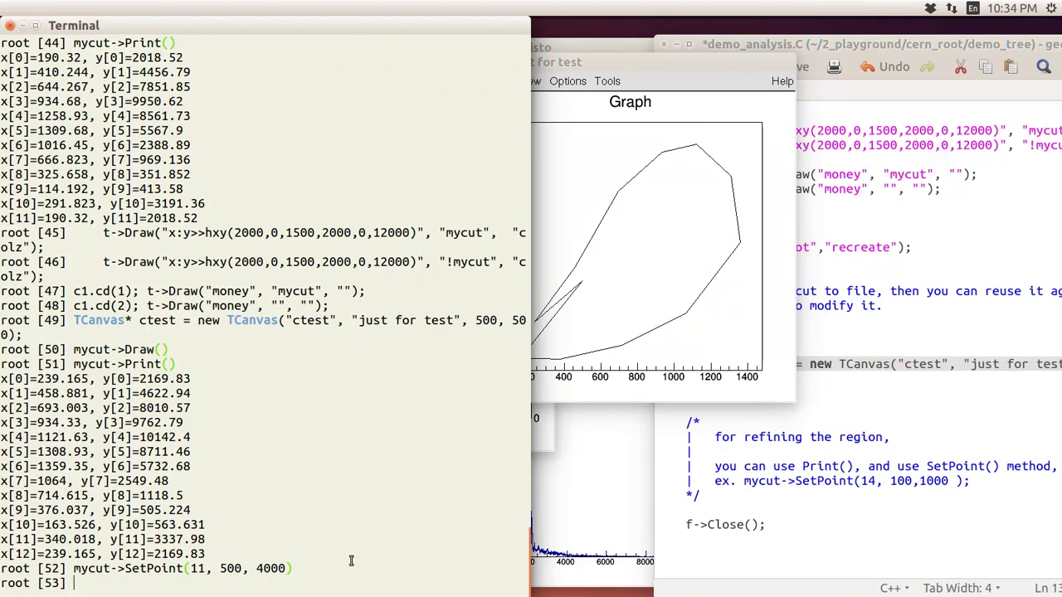
{"action": "left_click_drag", "start_coordinate": [689, 65], "coordinate": [794, 64]}
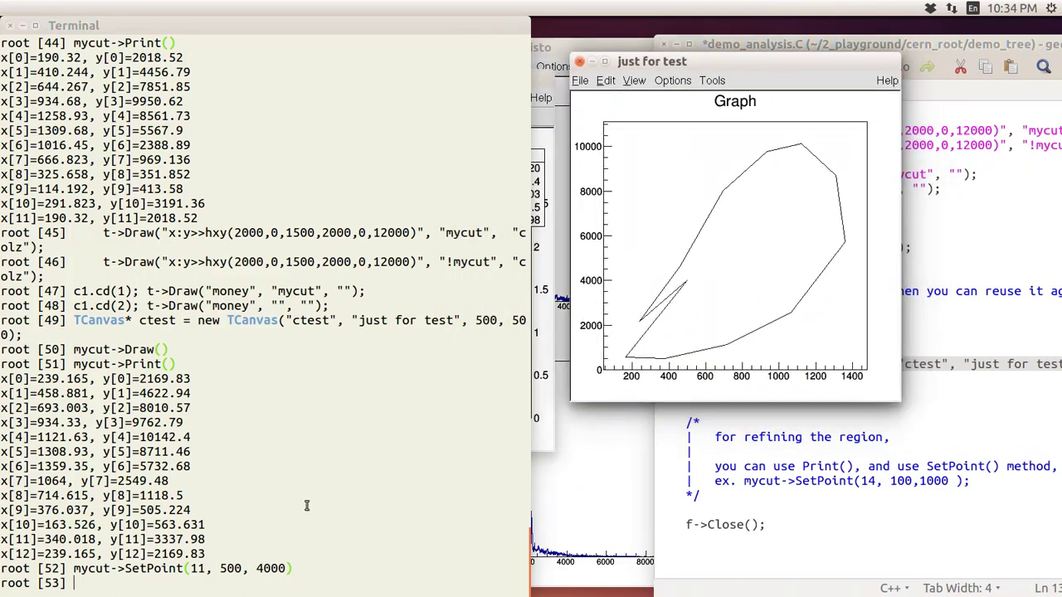
Recall the SetPoint command and rerun it as mycut->SetPoint(11, 600, 4000)
{"action": "left_click", "coordinate": [275, 572]}
{"action": "key", "text": "Up"}
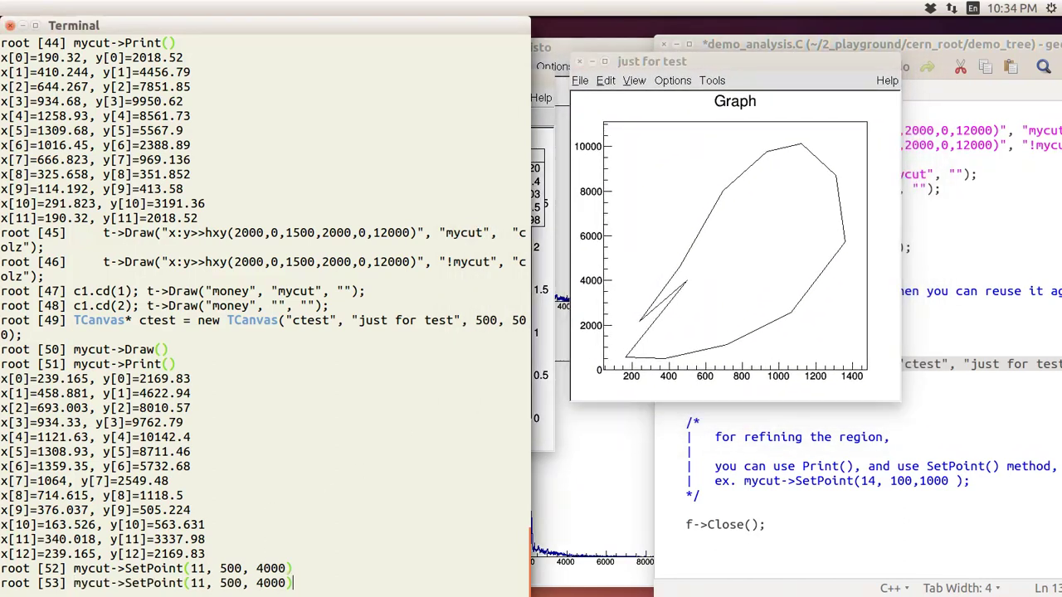
{"action": "left_click", "coordinate": [220, 583]}
{"action": "key", "text": "BackSpace"}
{"action": "type", "text": "6"}
{"action": "key", "text": "Return"}
Move point 11 of the cut again with mycut->SetPoint(11, 700, 4000)
{"action": "key", "text": "Up"}
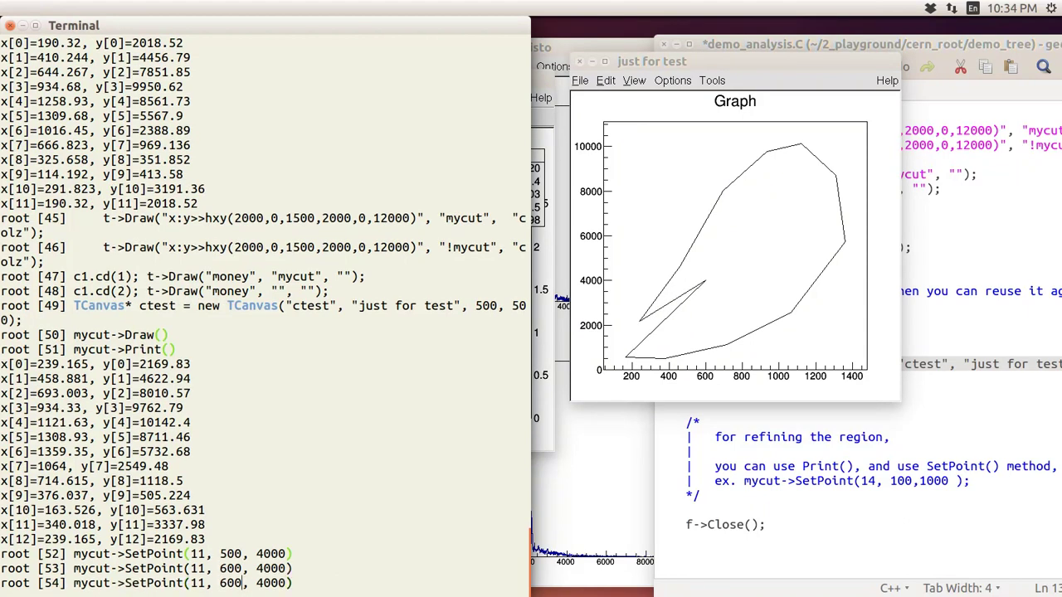
{"action": "key", "text": "BackSpace"}
{"action": "type", "text": "7"}
{"action": "key", "text": "Return"}
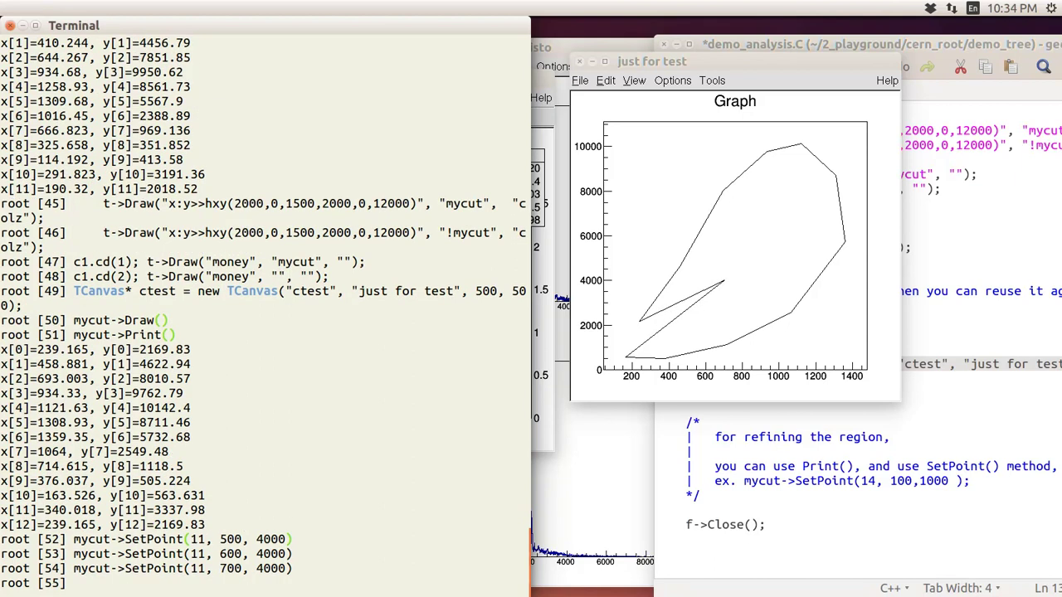
Run mycut->SetPoint(11, 100, 4000) in the ROOT terminal and reposition the just for test canvas beside it
{"action": "key", "text": "Up"}
{"action": "key", "text": "Left"}
{"action": "key", "text": "Left"}
{"action": "key", "text": "Left"}
{"action": "key", "text": "Left"}
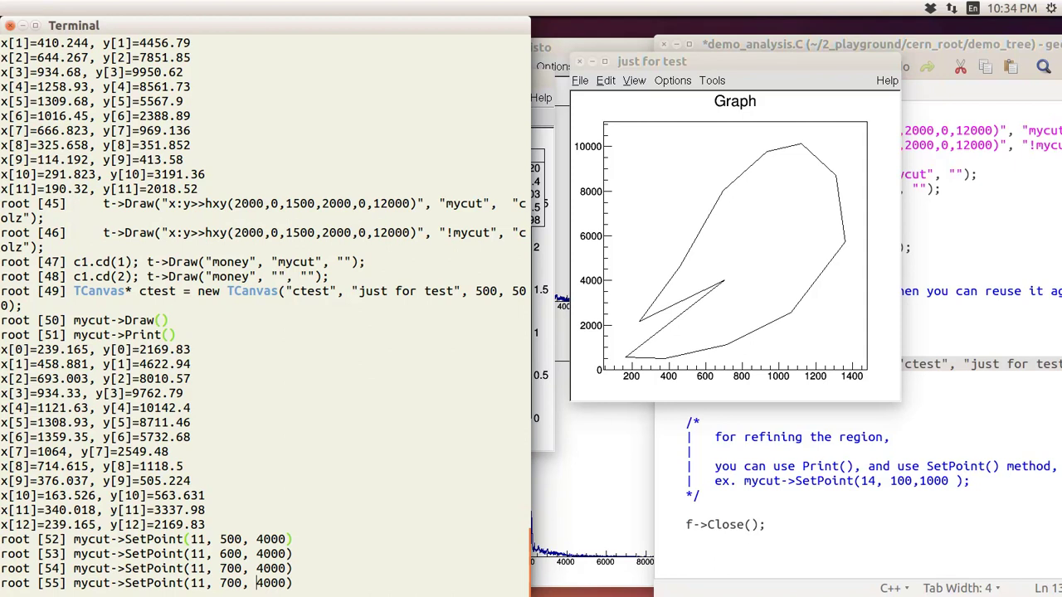
{"action": "key", "text": "BackSpace"}
{"action": "type", "text": "1"}
{"action": "key", "text": "Return"}
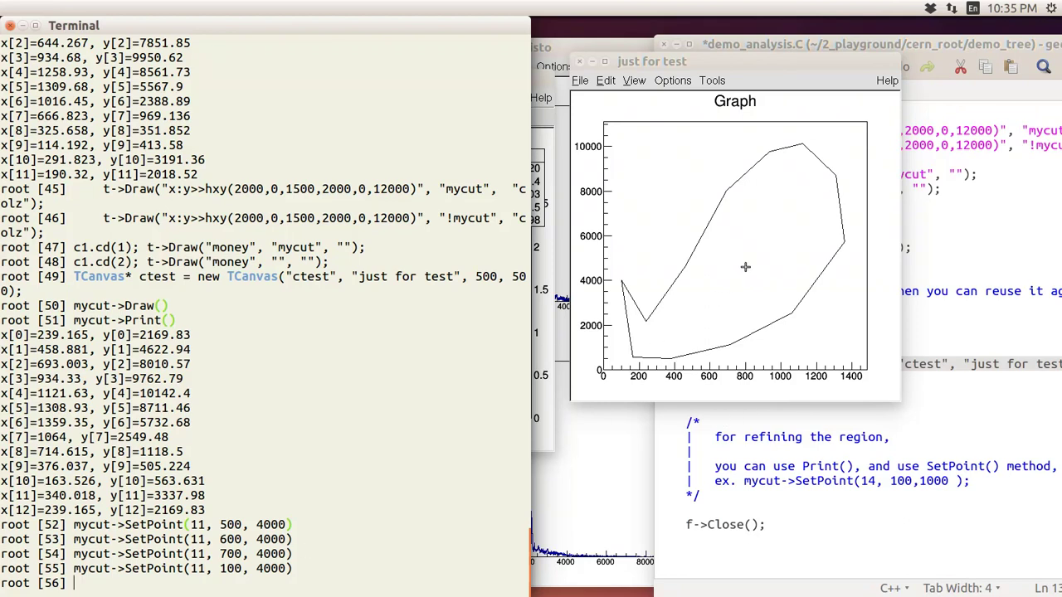
{"action": "left_click_drag", "start_coordinate": [824, 66], "coordinate": [788, 84]}
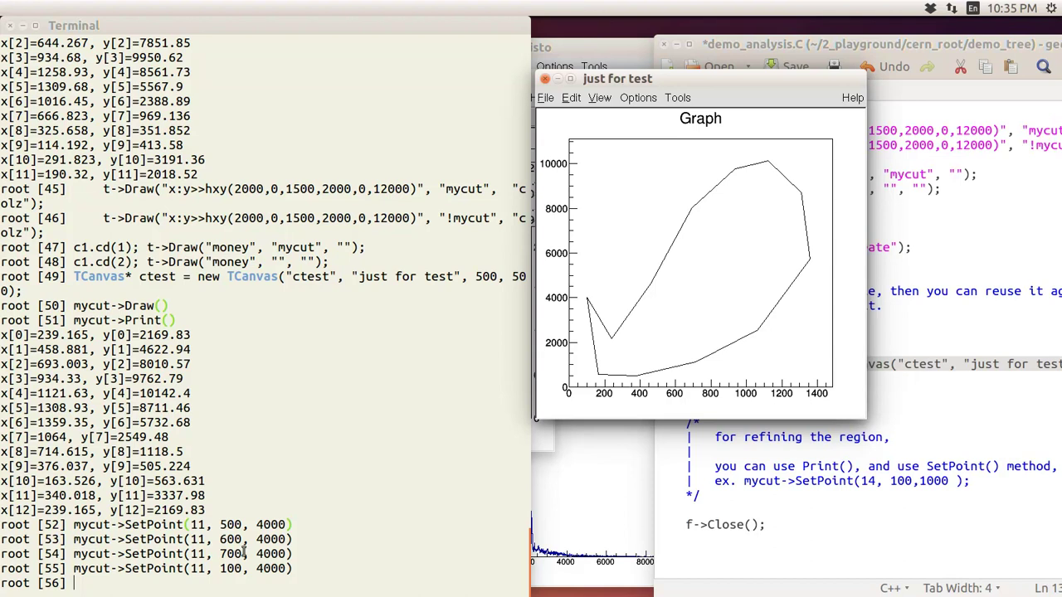
Bring the script to the front and select the TFile g("cut.root","recreate"); and mycut->Write(); lines
{"action": "left_click", "coordinate": [265, 540]}
{"action": "left_click", "coordinate": [940, 274]}
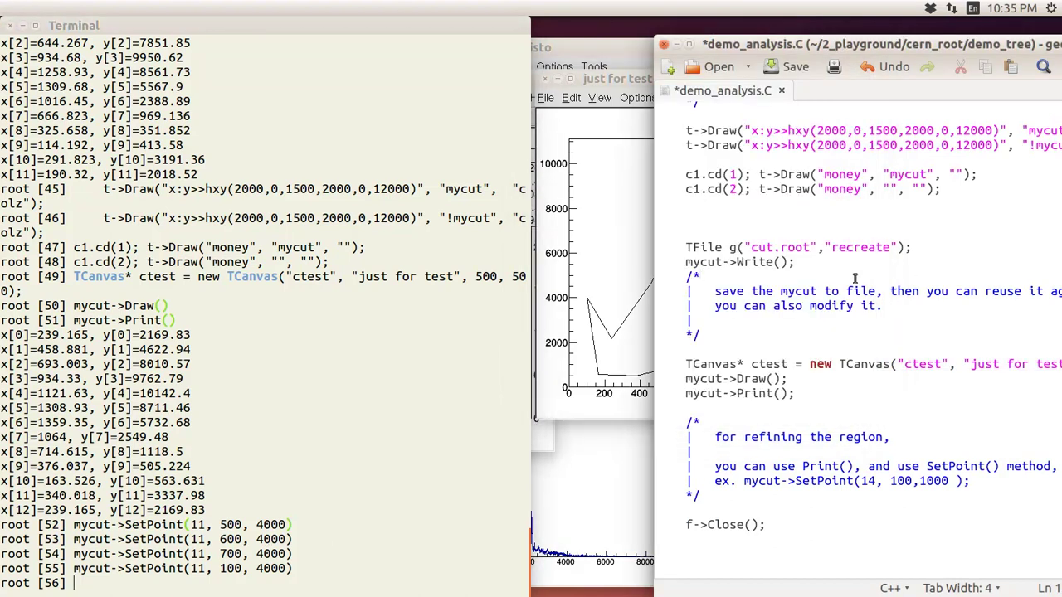
{"action": "left_click_drag", "start_coordinate": [808, 264], "coordinate": [659, 249]}
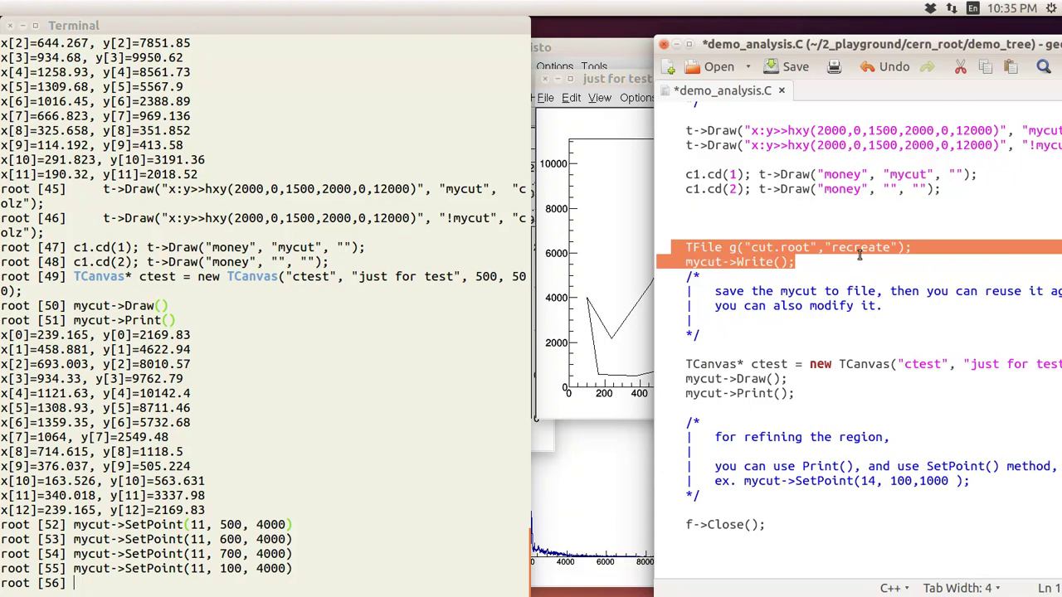
Paste and run the copied TFile g("cut.root","recreate"); and mycut->Write(); lines in the ROOT terminal, and list the file's contents with g.ls()
{"action": "right_click", "coordinate": [351, 540]}
{"action": "left_click", "coordinate": [395, 503]}
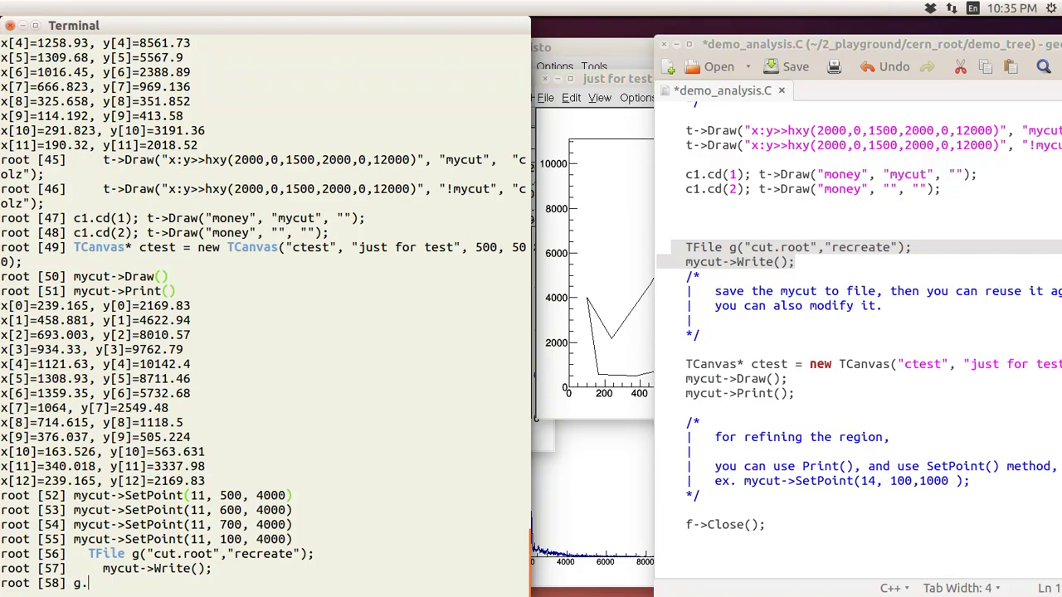
{"action": "type", "text": "g.ls()"}
{"action": "key", "text": "Return"}
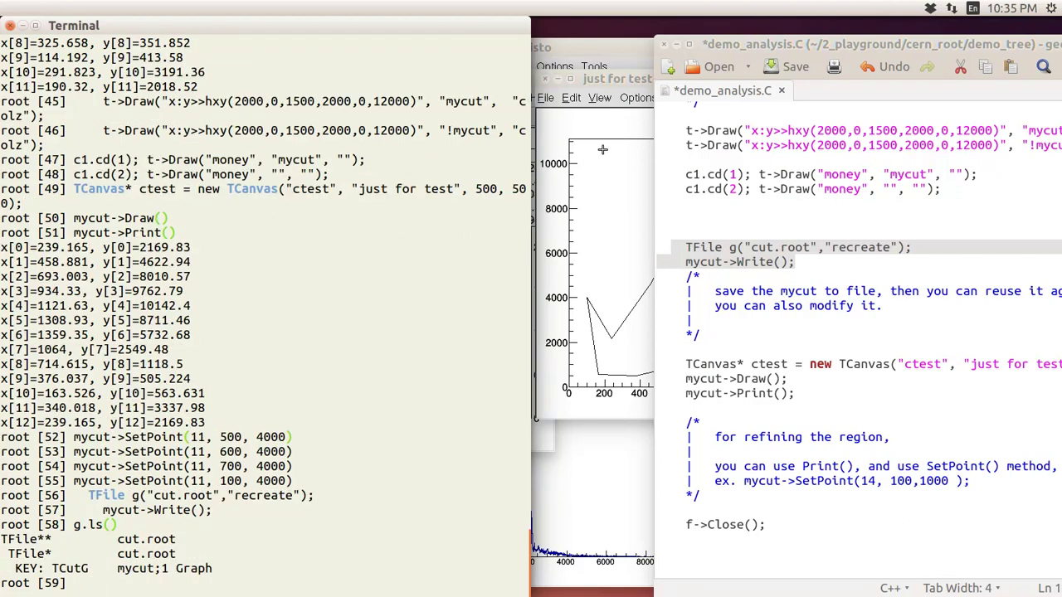
Bring the just for test canvas to the front and rerun the recalled command as mycut->SetPoint(11, 500, 4000)
{"action": "left_click", "coordinate": [618, 83]}
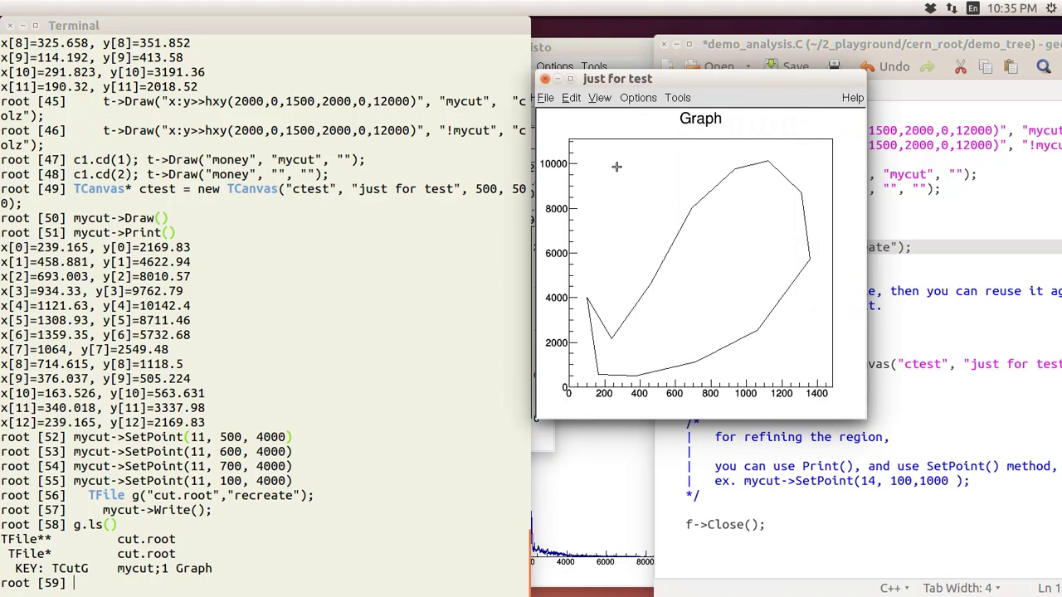
{"action": "left_click", "coordinate": [364, 457]}
{"action": "key", "text": "Up"}
{"action": "key", "text": "Up"}
{"action": "key", "text": "Up"}
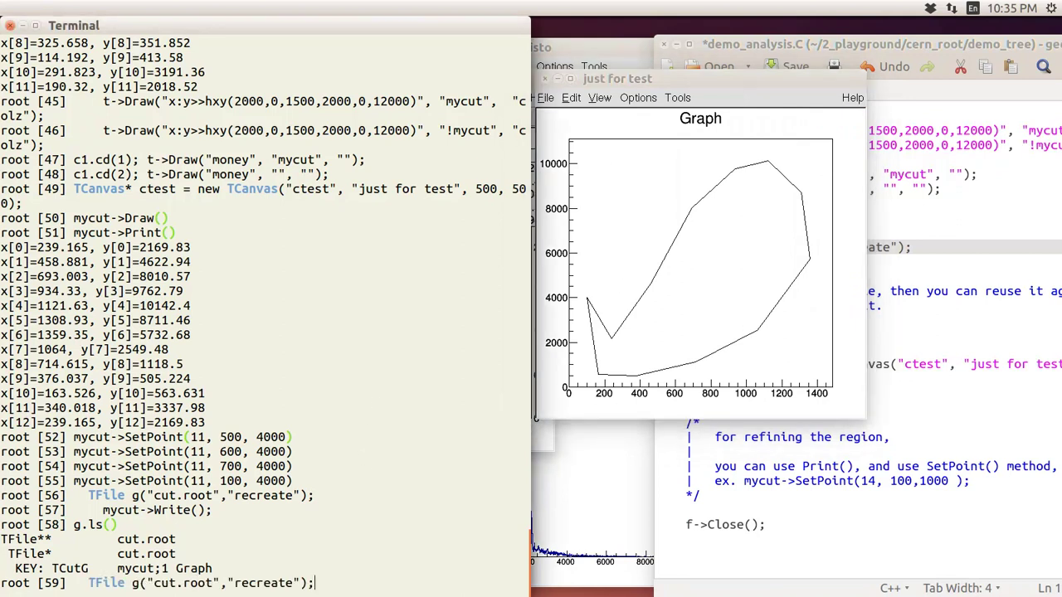
{"action": "key", "text": "Up"}
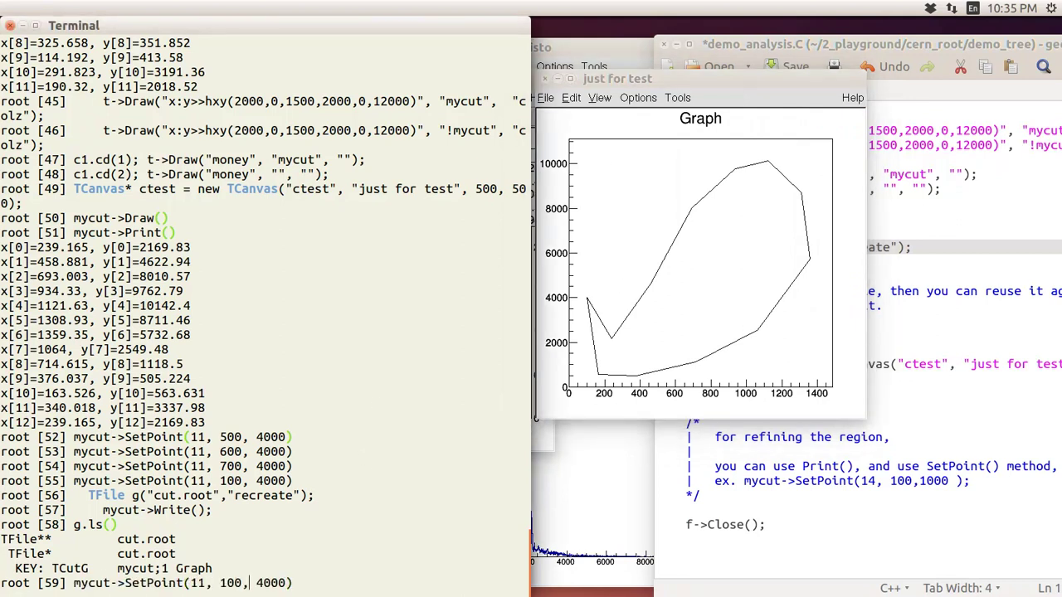
{"action": "key", "text": "BackSpace"}
{"action": "type", "text": "5"}
{"action": "key", "text": "Return"}
Rerun mycut->Write(); to save the modified cut to cut.root and list the file's contents again with g.ls()
{"action": "key", "text": "Up"}
{"action": "key", "text": "Up"}
{"action": "key", "text": "Up"}
{"action": "key", "text": "Return"}
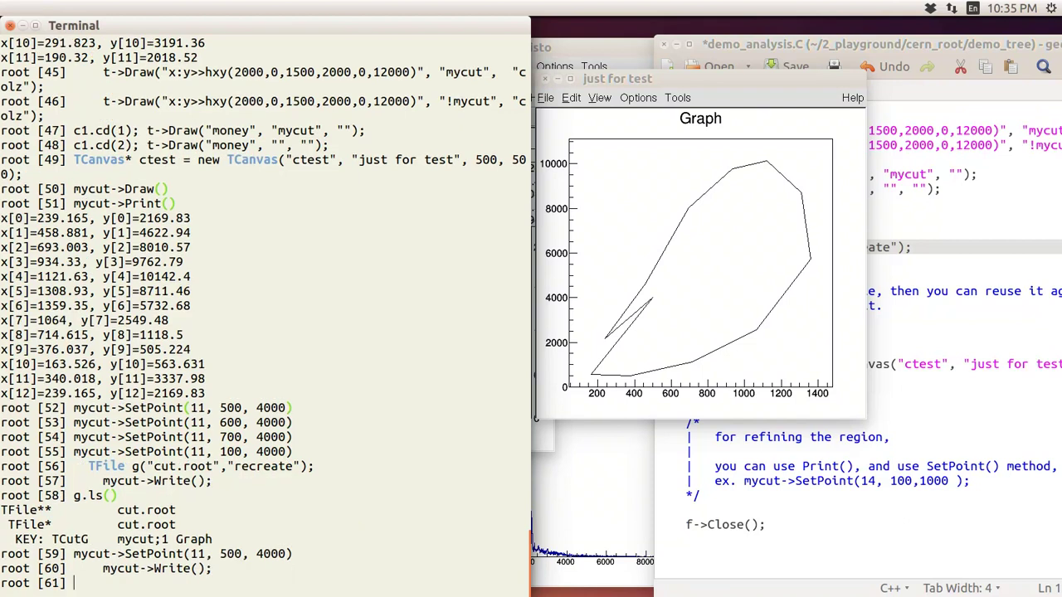
{"action": "type", "text": "g.ls()"}
{"action": "key", "text": "Return"}
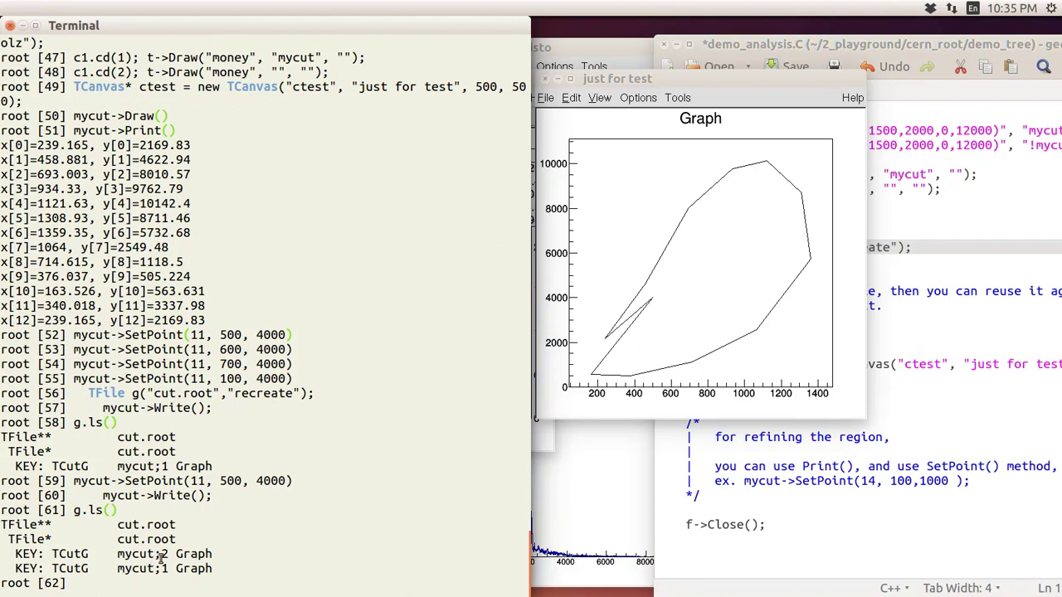
Highlight the version number and the whole mycut;2 entry in the g.ls() listing to compare it with mycut;1
{"action": "left_click_drag", "start_coordinate": [168, 554], "coordinate": [154, 554]}
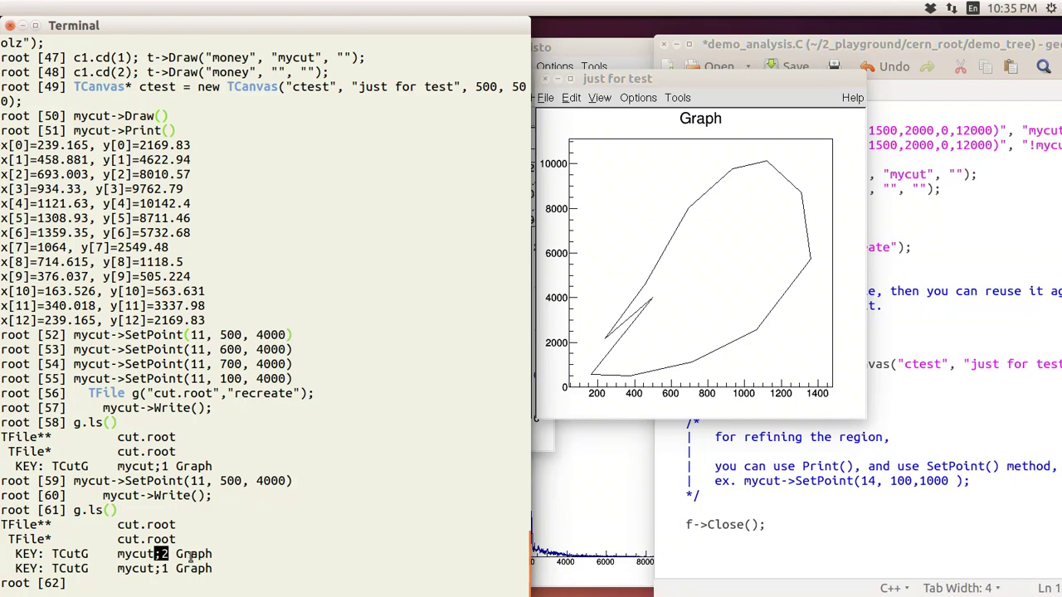
{"action": "left_click", "coordinate": [165, 569]}
{"action": "left_click_drag", "start_coordinate": [221, 558], "coordinate": [16, 554]}
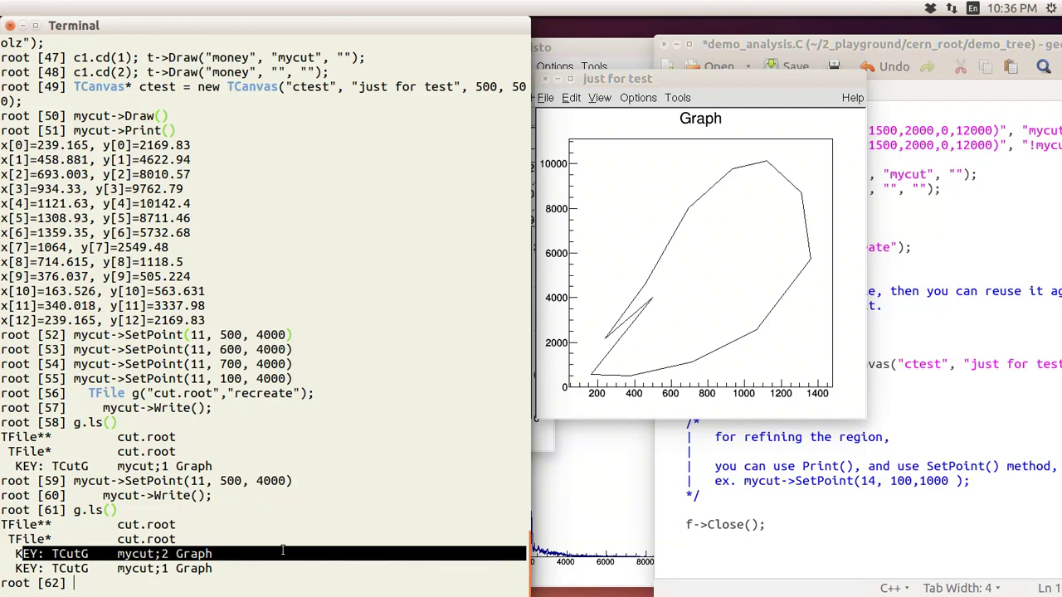
Bring demo_analysis.C to the front, reposition its window beside the terminal, and review the Part 2 "Draw" with TCutG section
{"action": "left_click", "coordinate": [787, 492]}
{"action": "scroll", "coordinate": [792, 491], "scroll_direction": "down", "scroll_amount": 5}
{"action": "scroll", "coordinate": [798, 491], "scroll_direction": "up", "scroll_amount": 10}
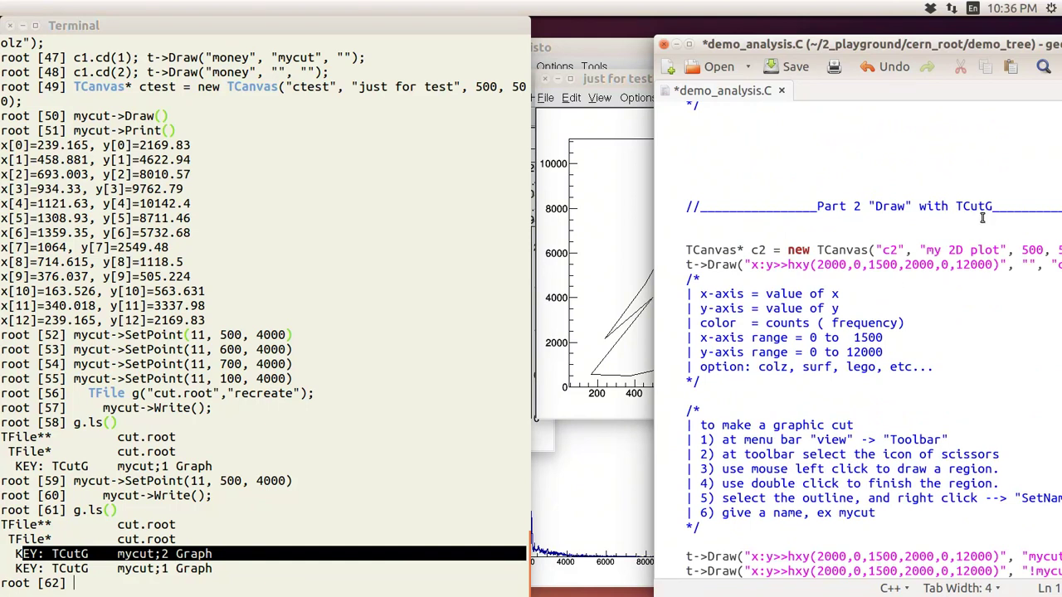
{"action": "left_click_drag", "start_coordinate": [960, 48], "coordinate": [838, 48]}
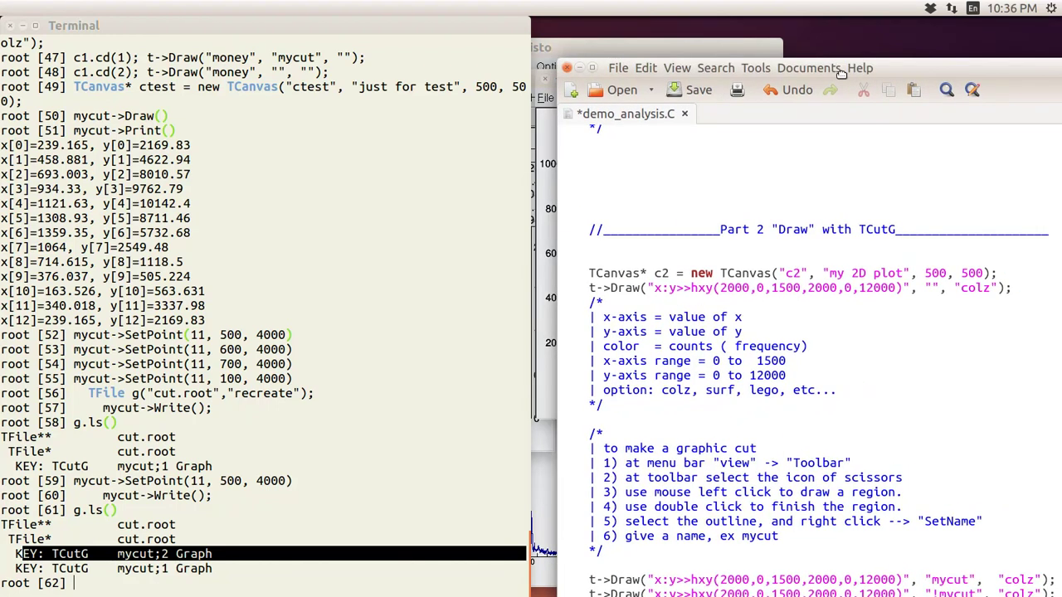
{"action": "scroll", "coordinate": [811, 280], "scroll_direction": "down", "scroll_amount": 10}
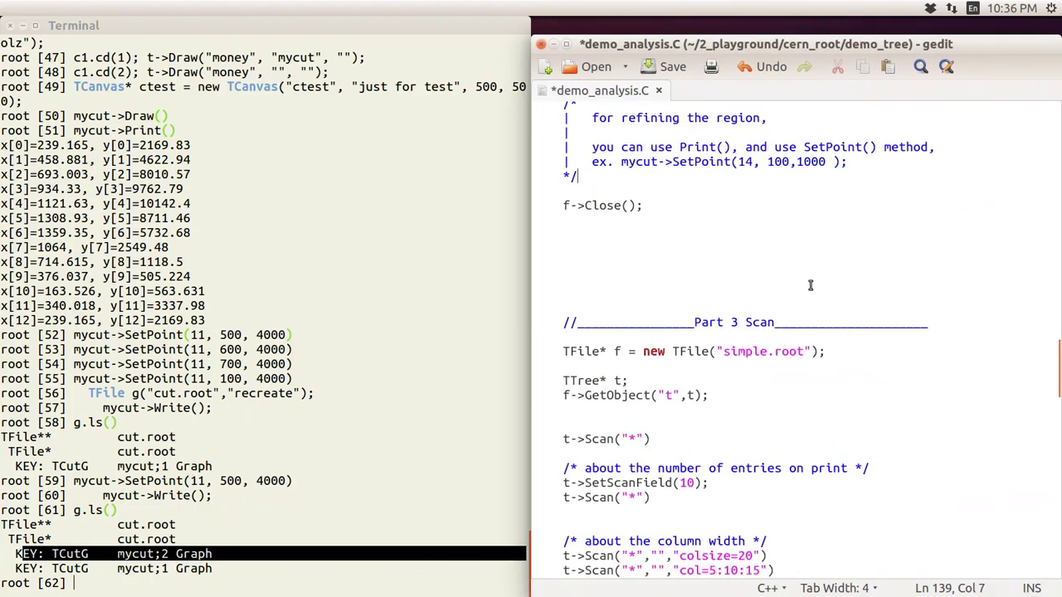
{"action": "scroll", "coordinate": [810, 285], "scroll_direction": "up", "scroll_amount": 6}
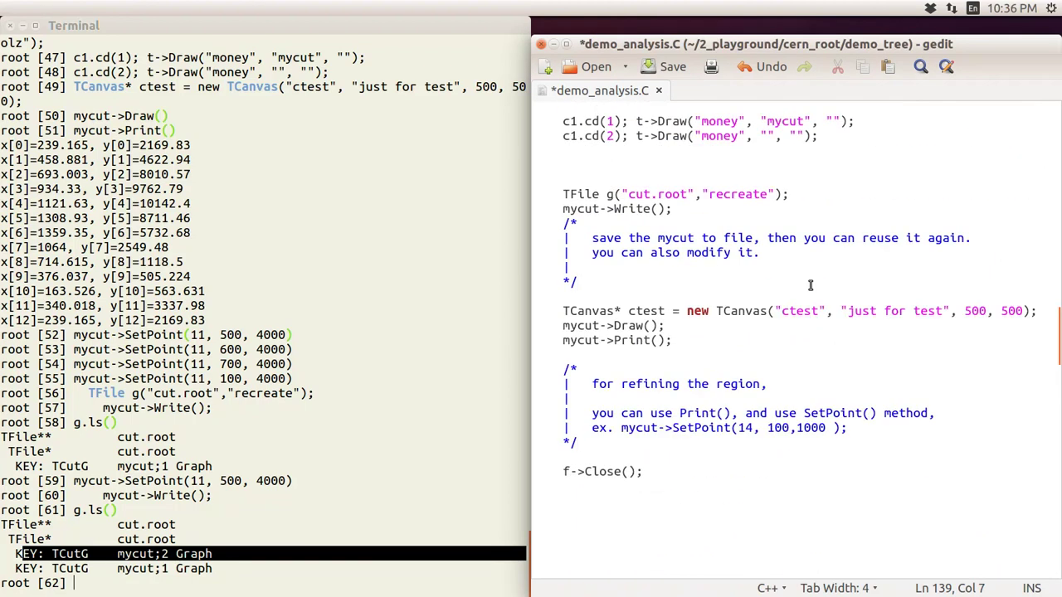